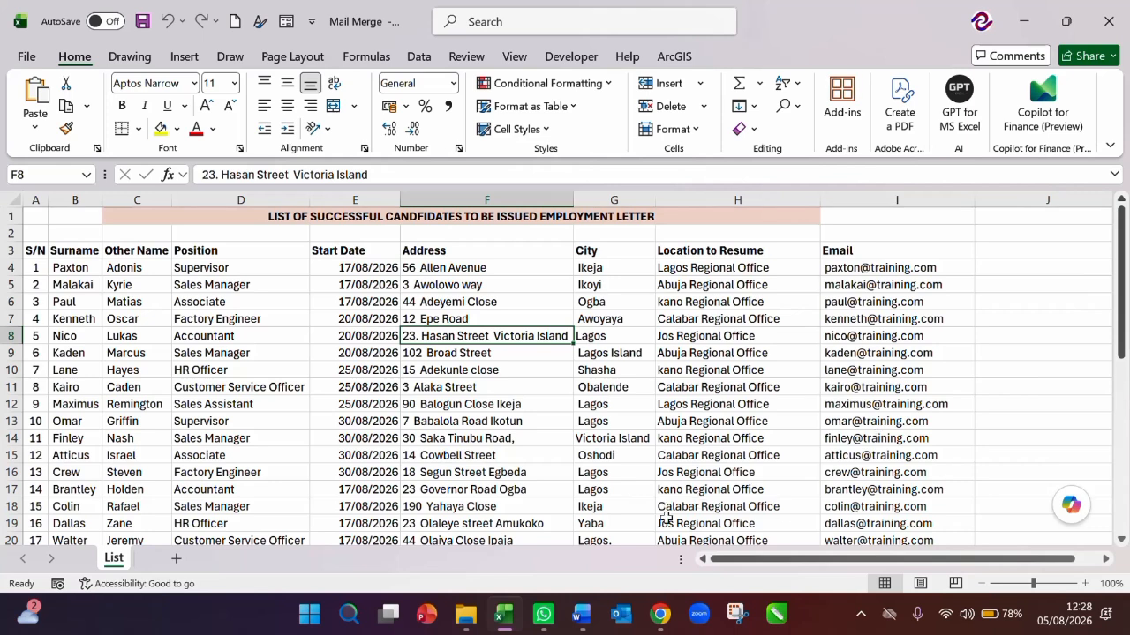
Examine the first candidate records and the column headings of the employment letter list
mouse_move(582, 620)
click(479, 302)
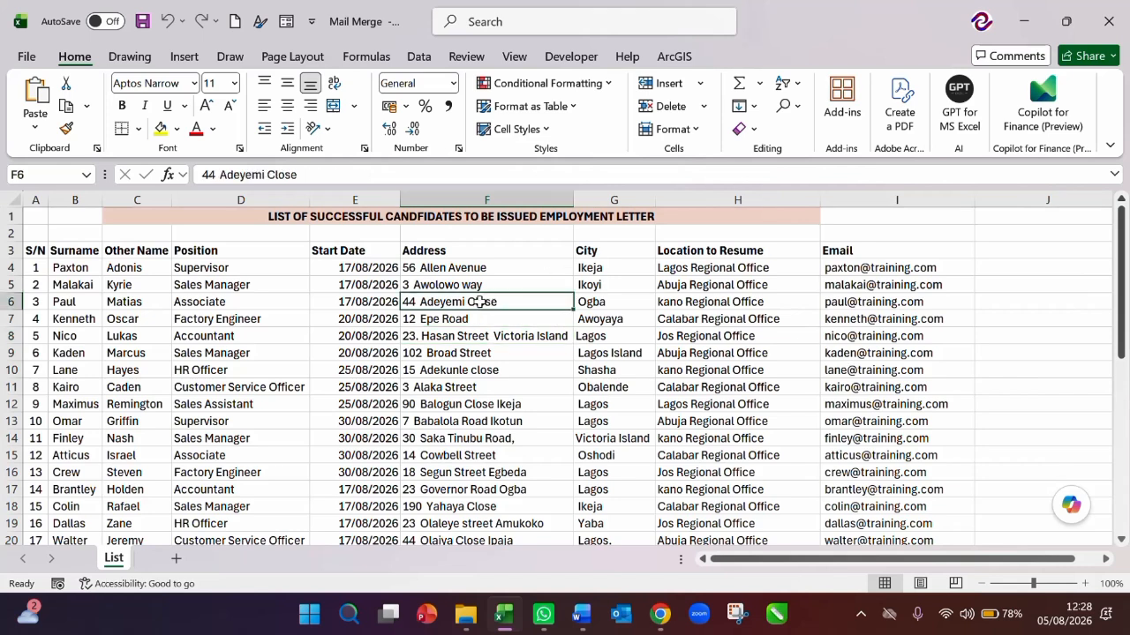
key(Down)
key(Down)
key(Down)
key(Up)
key(Up)
key(Up)
key(Up)
key(Left)
key(Left)
key(Left)
key(Left)
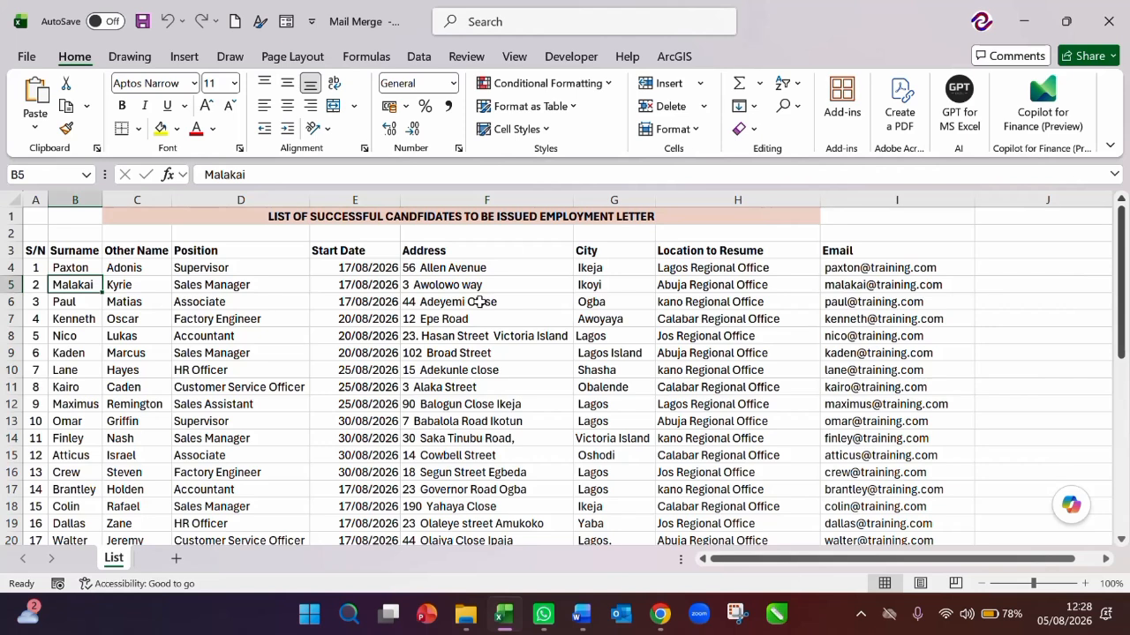
key(Up)
key(Up)
key(Right)
key(Right)
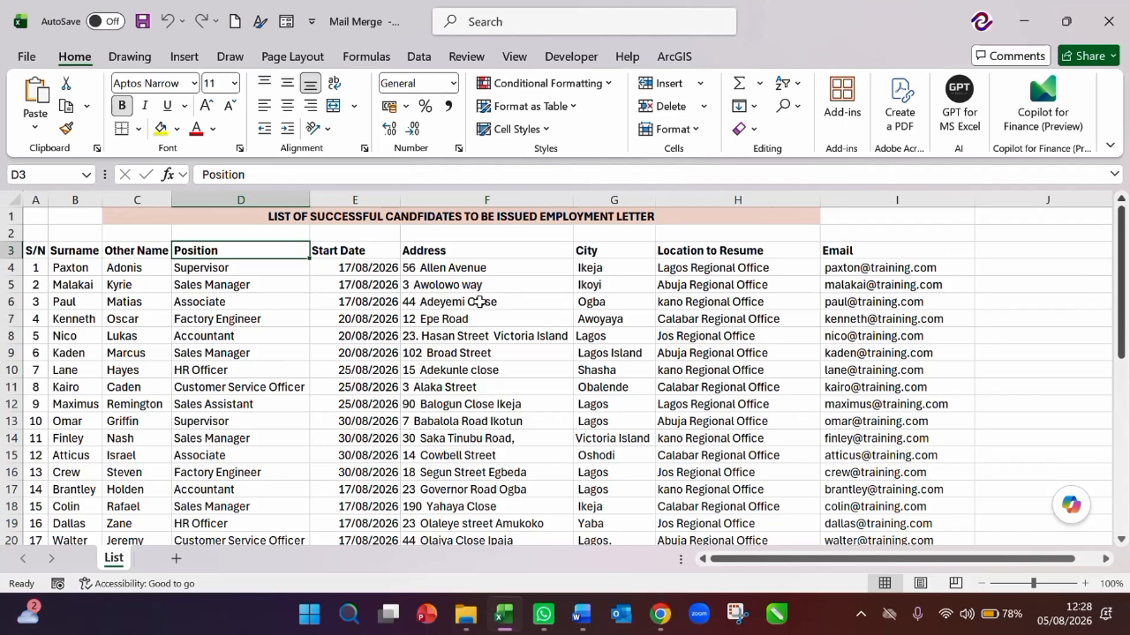
Look through the candidate list from the Position heading to the last record and back to the S/N heading
key(Down)
key(Down)
key(Down)
key(Down)
key(Down)
key(Down)
key(Down)
key(Down)
key(Down)
key(Down)
key(Down)
key(Down)
key(Down)
key(Down)
key(Down)
key(Down)
key(Down)
key(Down)
key(Down)
key(Down)
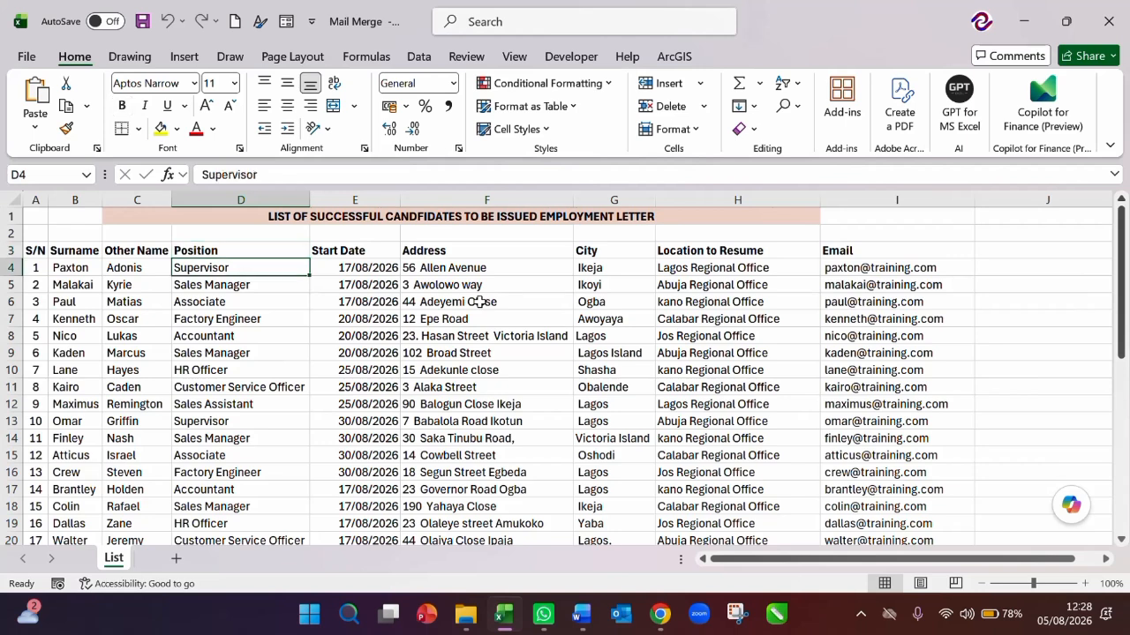
key(Down)
key(Down)
key(Down)
key(Down)
key(Down)
key(Down)
key(Down)
key(Down)
key(Down)
key(Down)
key(Down)
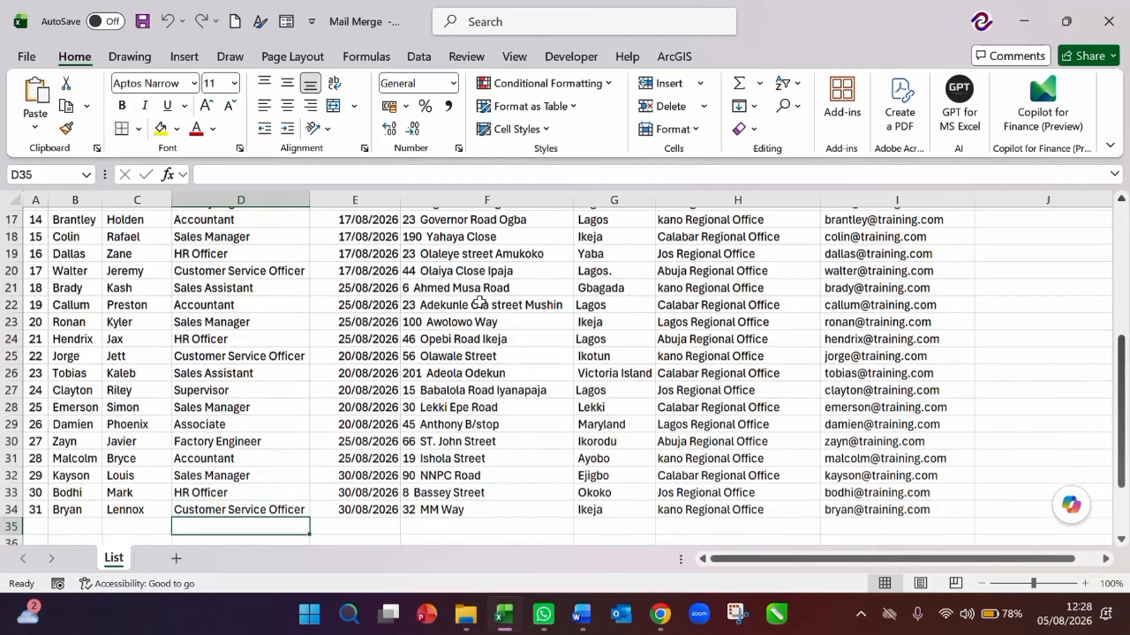
key(Left)
key(Left)
key(Left)
key(Up)
key(Up)
key(Up)
key(Up)
key(Up)
key(Up)
key(Up)
key(Up)
key(Up)
key(Up)
key(Up)
key(Up)
key(Up)
key(Up)
key(Up)
key(Up)
key(Up)
key(Up)
key(Up)
key(Up)
key(Up)
key(Up)
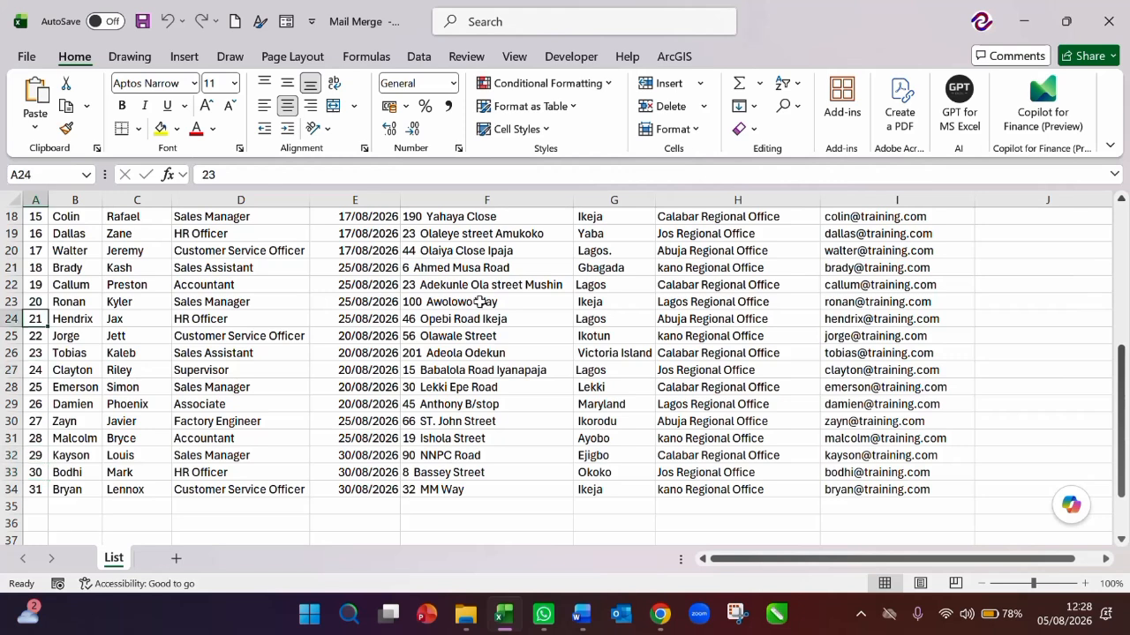
key(Down)
key(Down)
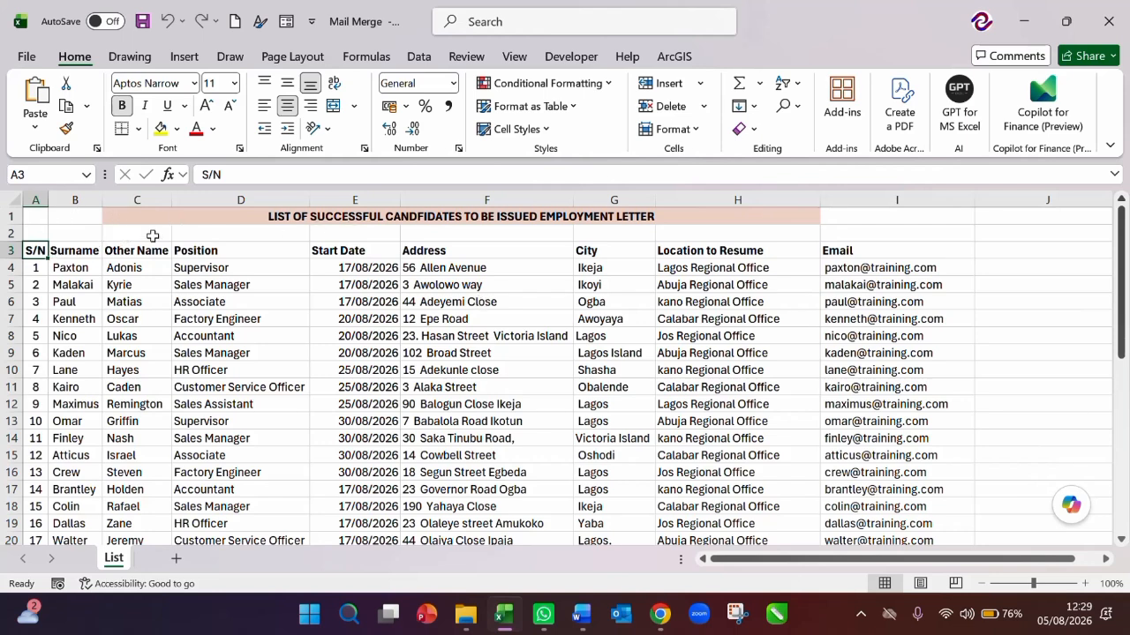
Examine the title and blank rows above the column headings and the formula behind a start date
click(212, 240)
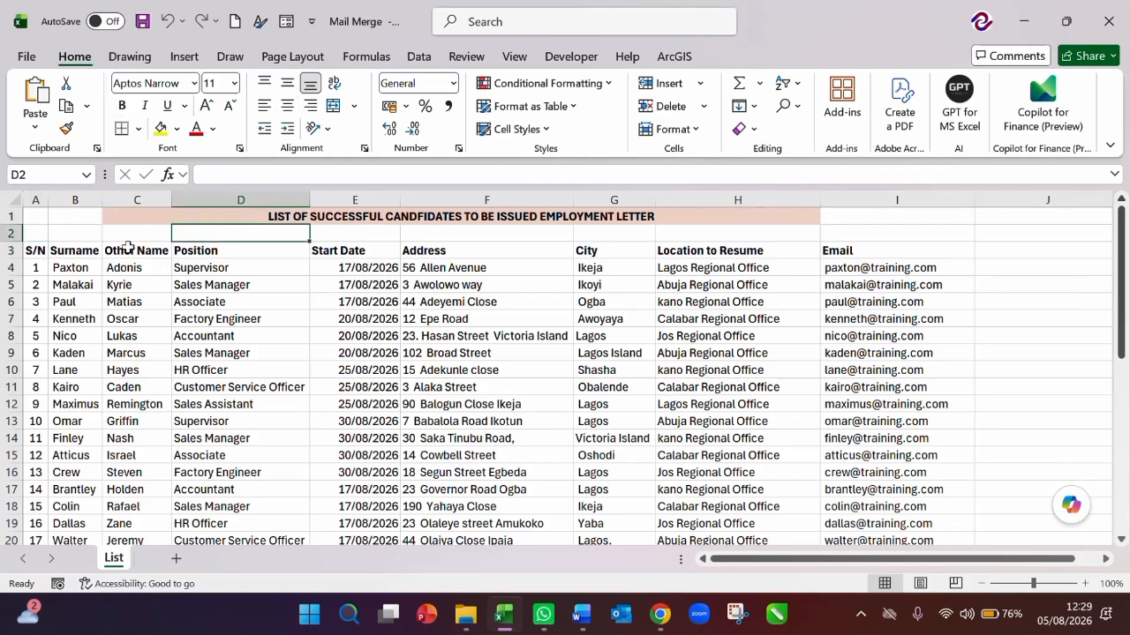
click(181, 313)
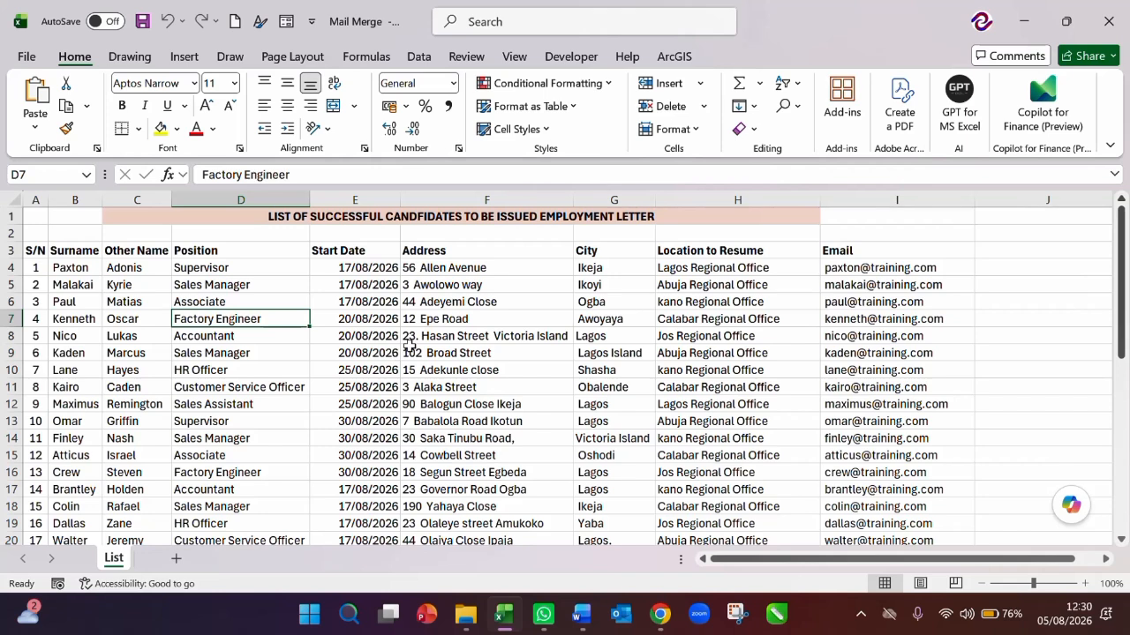
click(49, 216)
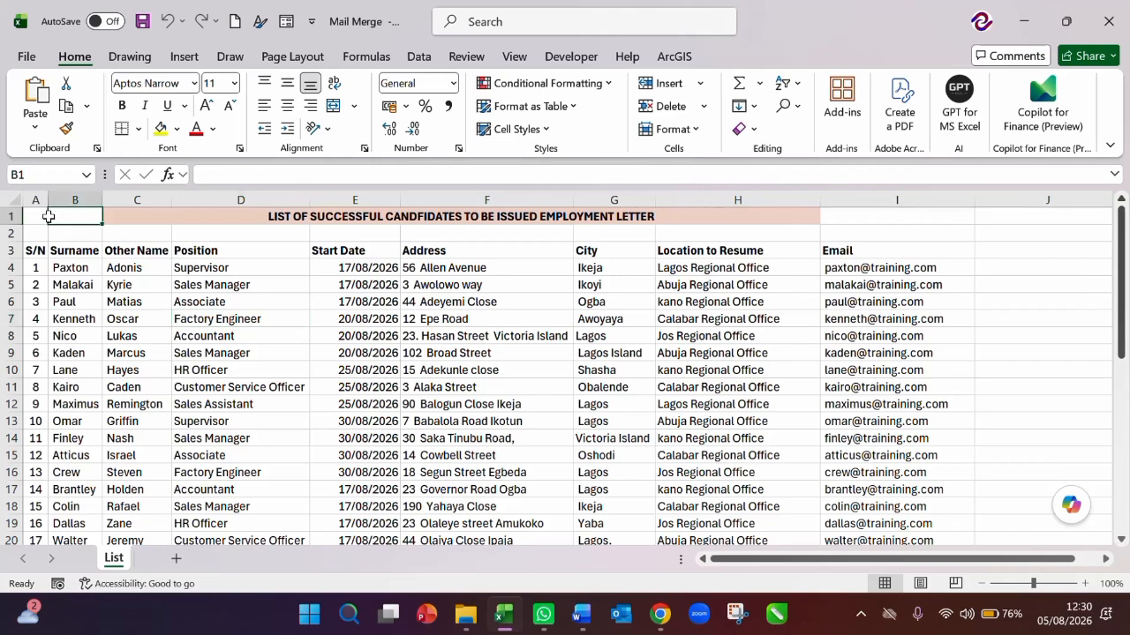
click(39, 233)
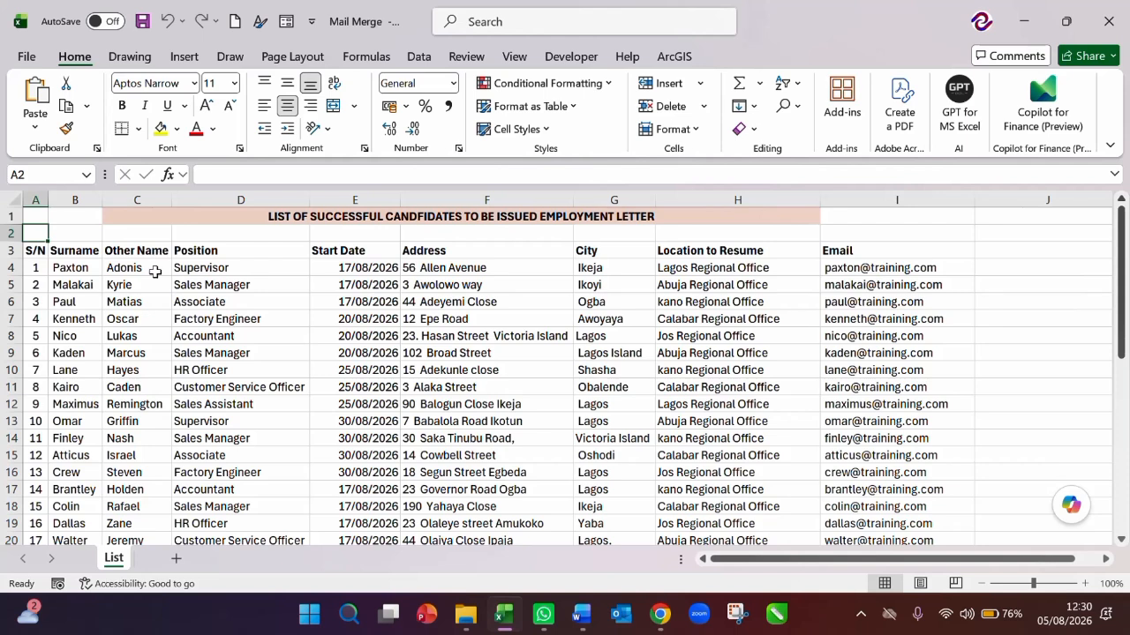
click(201, 346)
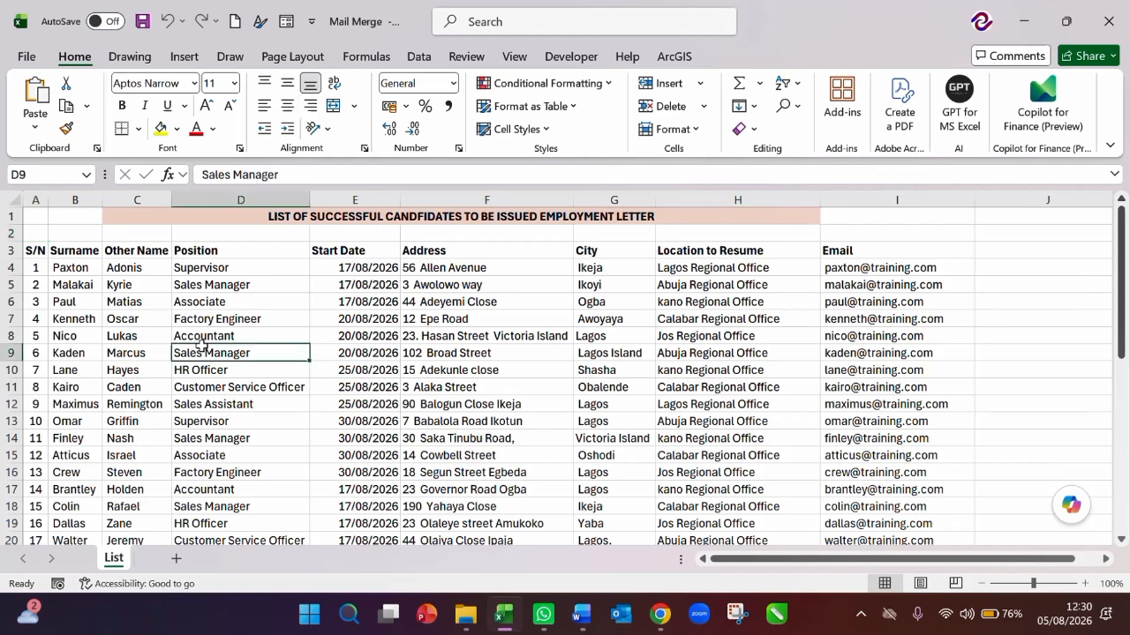
click(64, 254)
click(38, 253)
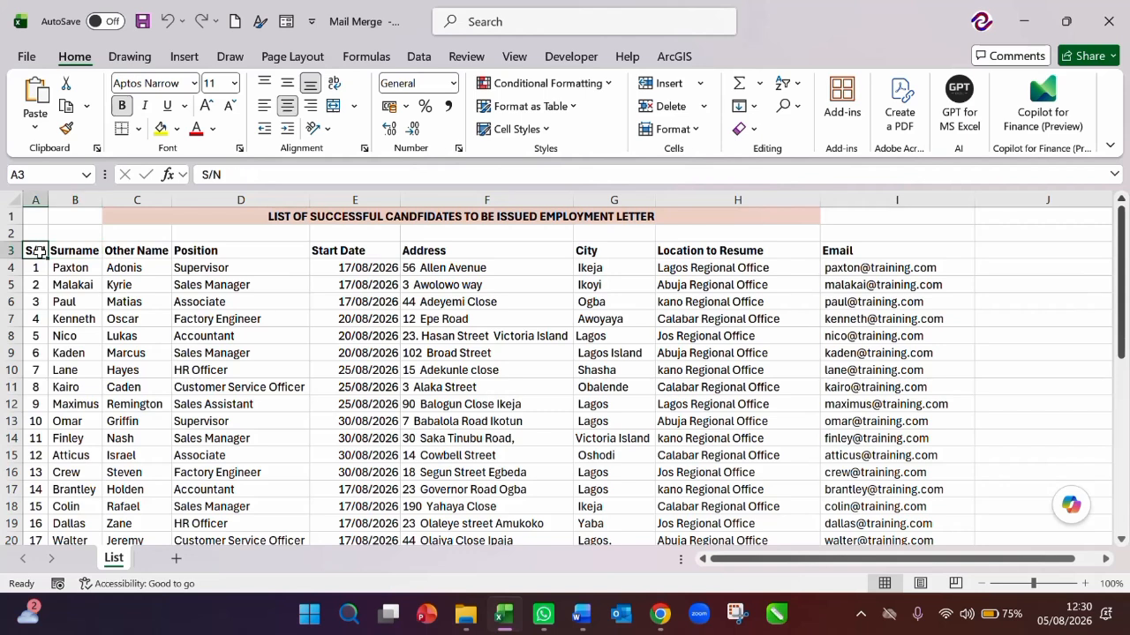
click(362, 281)
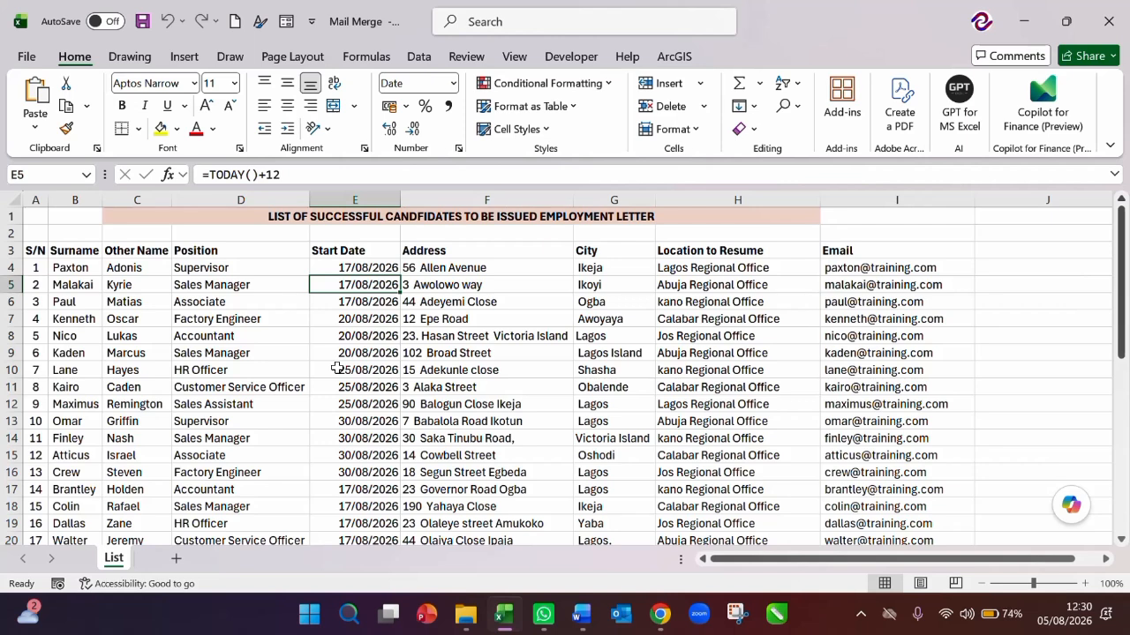
Create a copy of the List sheet at the end of the Mail Merge workbook
right_click(124, 563)
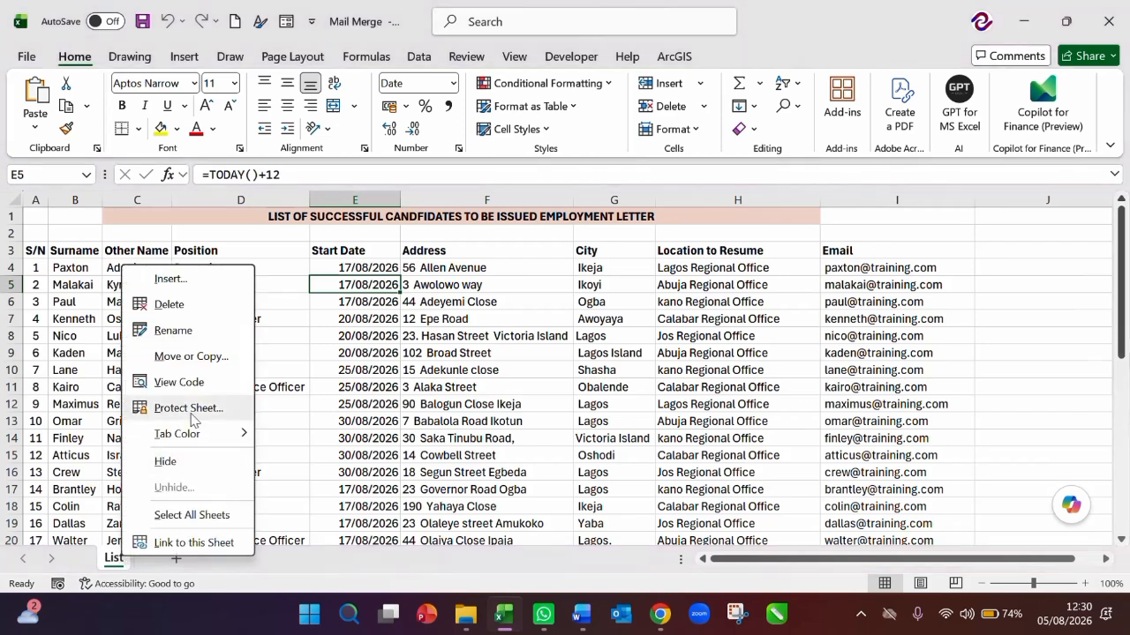
click(195, 361)
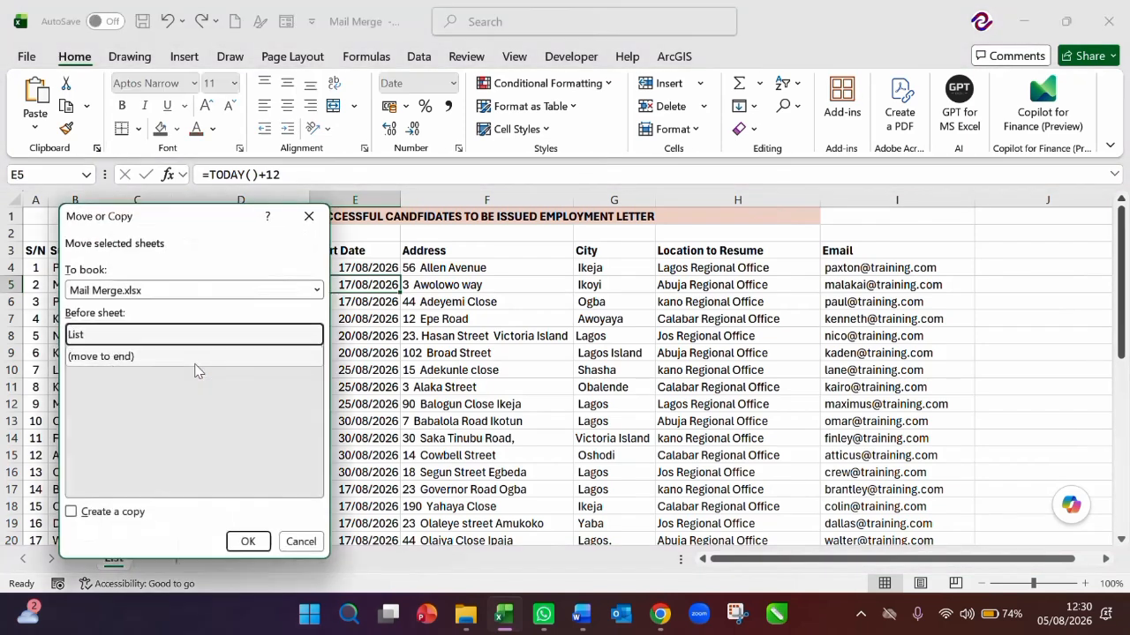
click(120, 358)
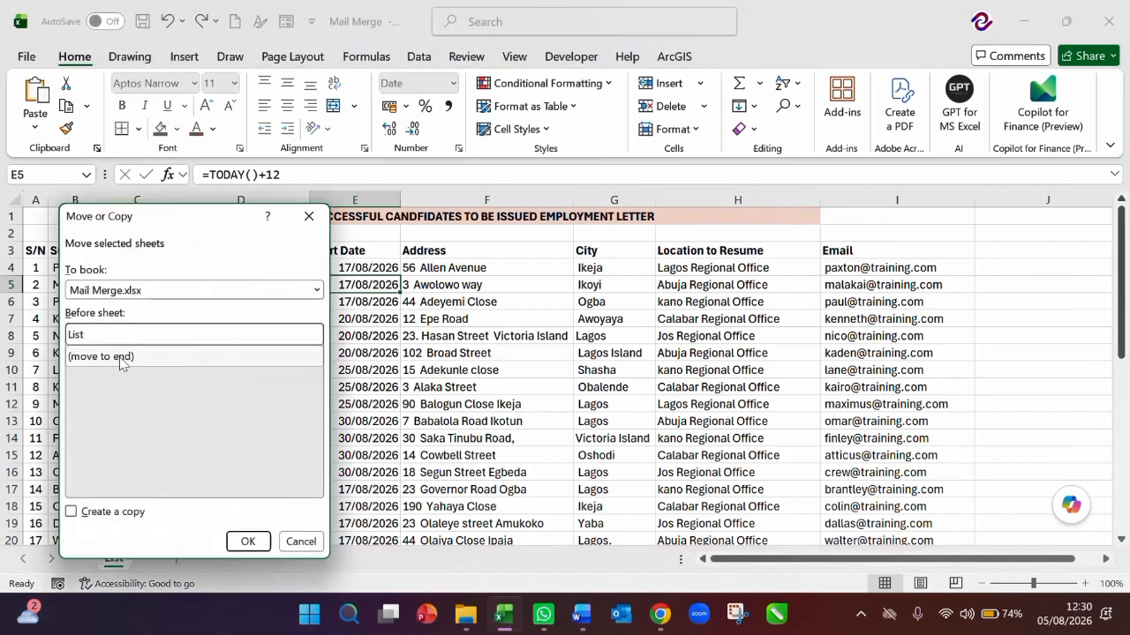
click(74, 515)
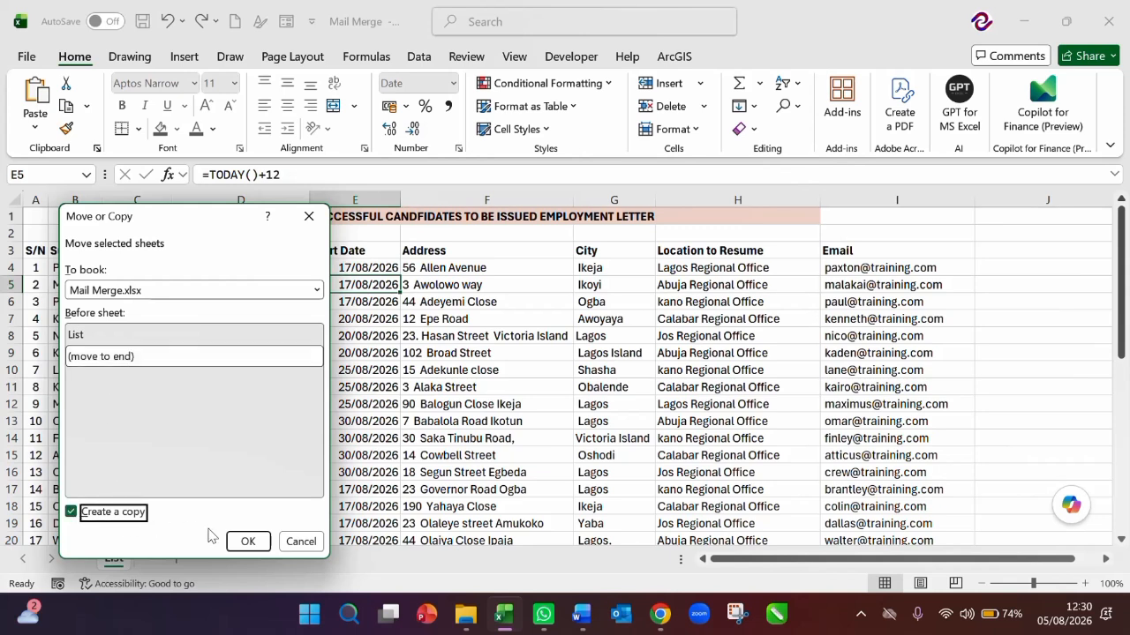
click(248, 541)
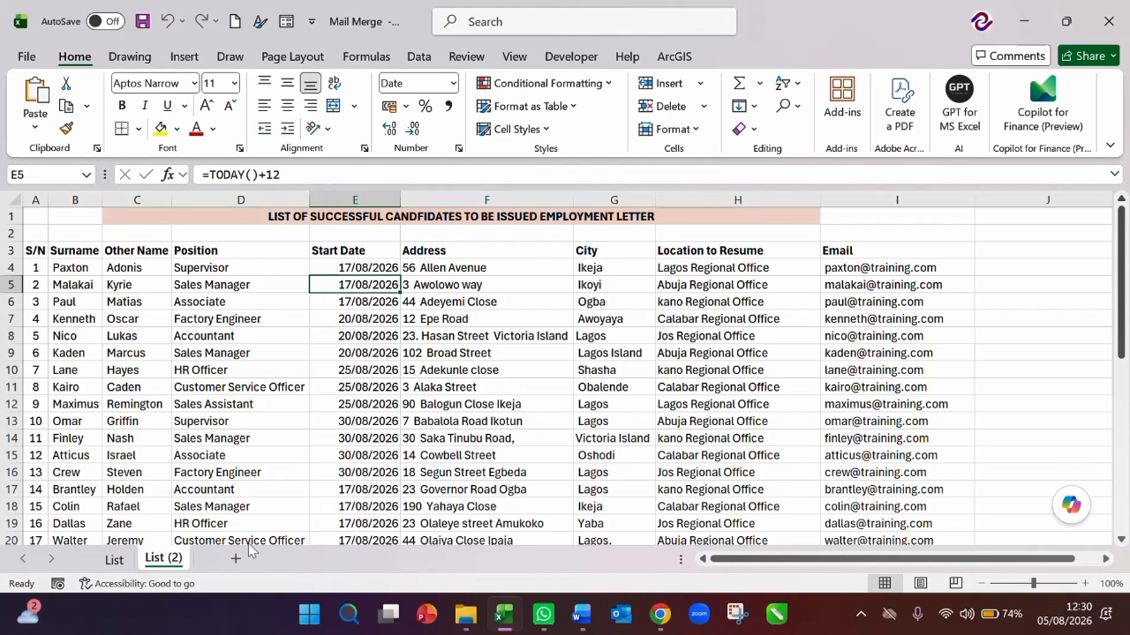
Rename the copied sheet as "mail merge"
double_click(167, 558)
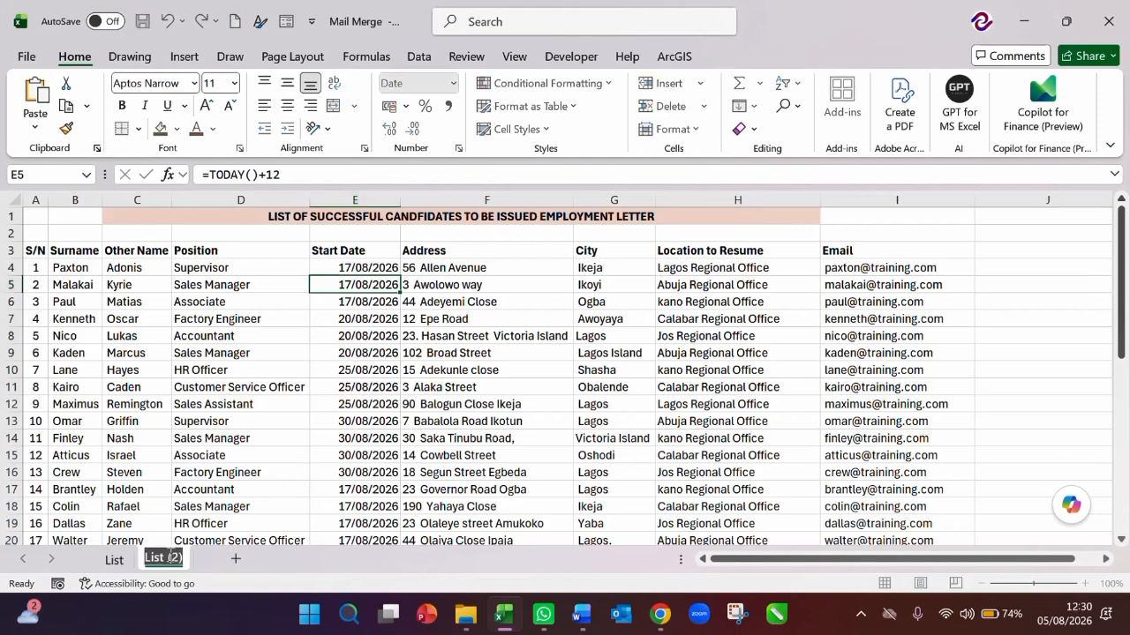
text(ma)
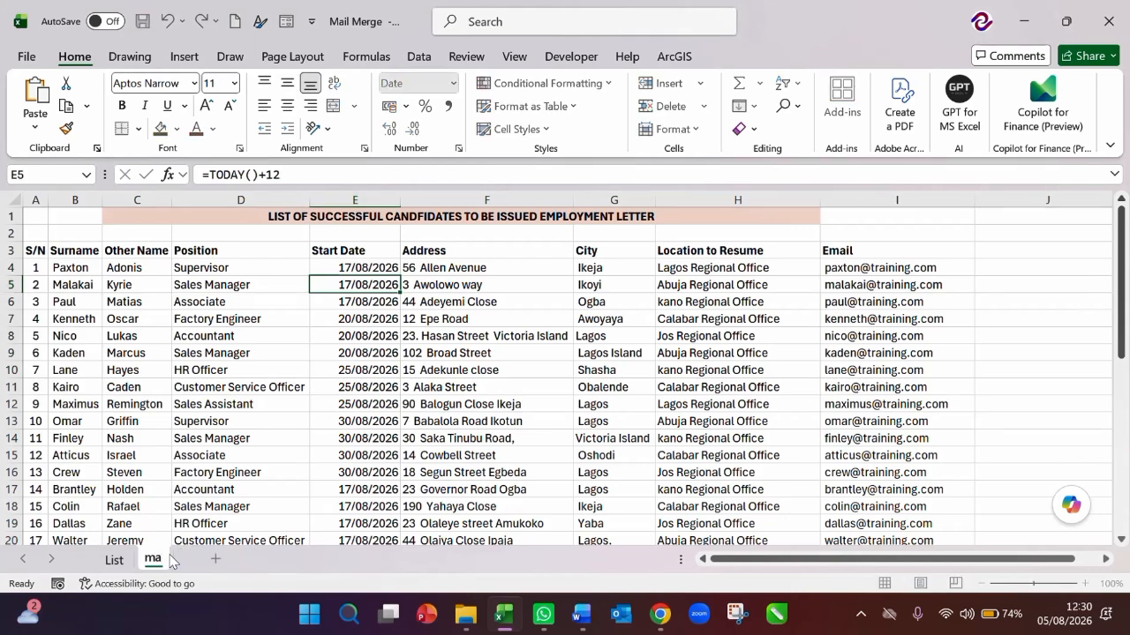
text(il merge)
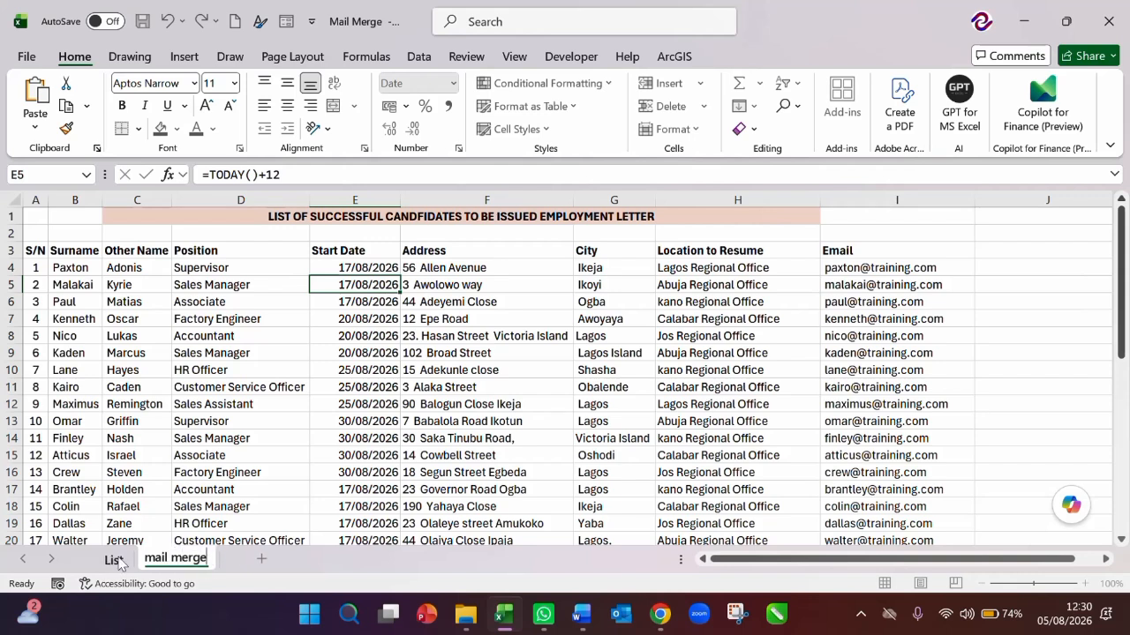
click(225, 494)
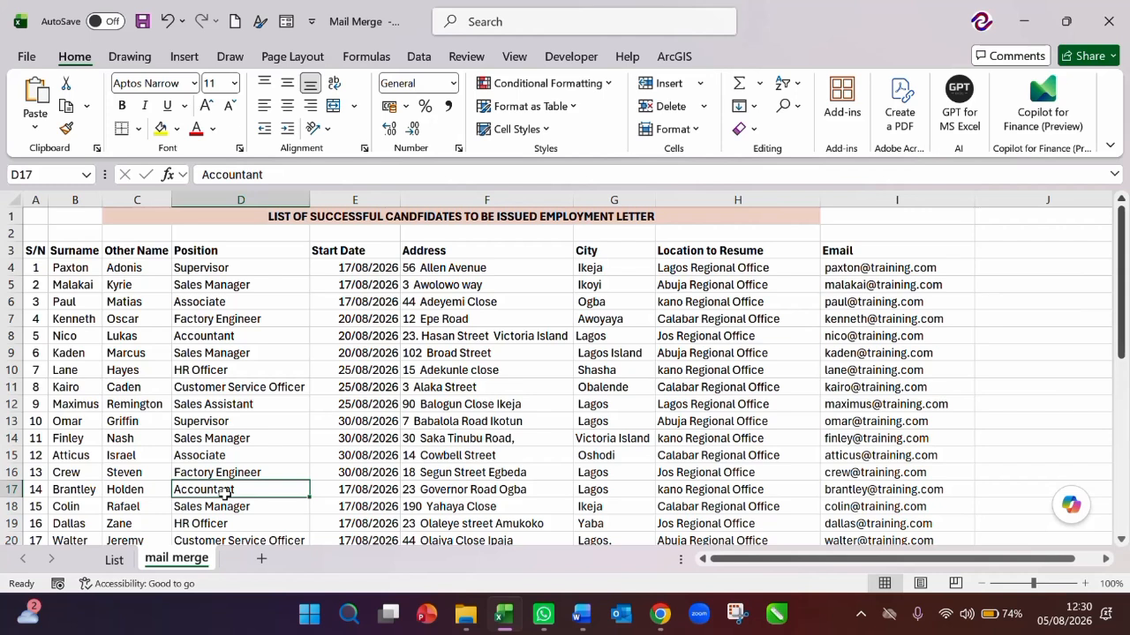
Delete rows 1 and 2 of the mail merge sheet so the column headings are in the first row
drag(10, 215, 12, 227)
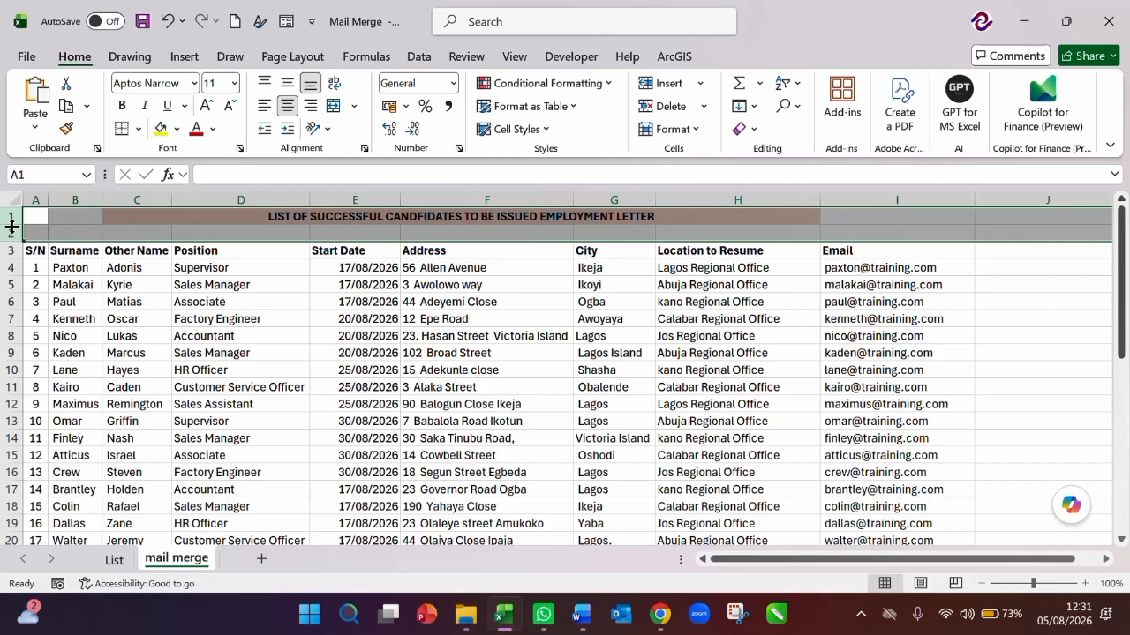
right_click(11, 227)
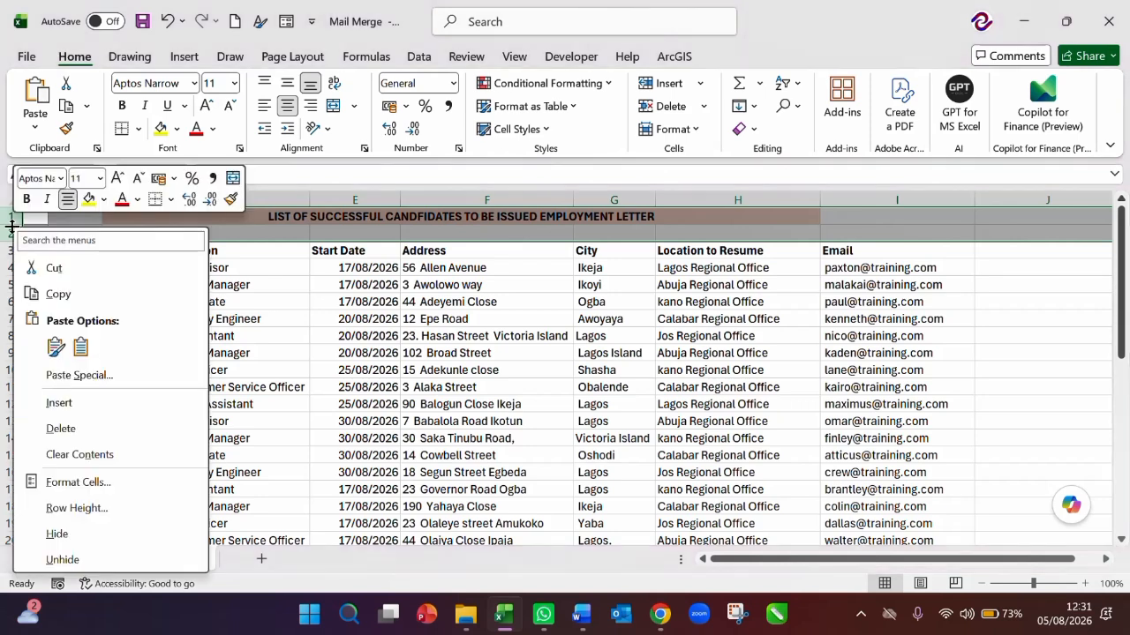
click(80, 428)
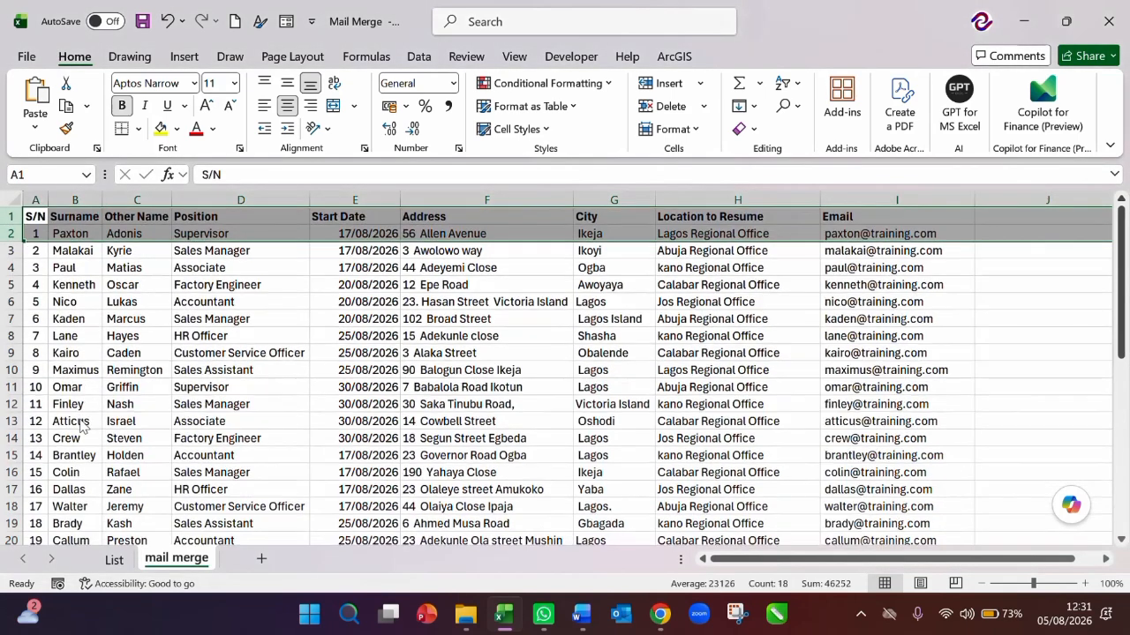
click(240, 370)
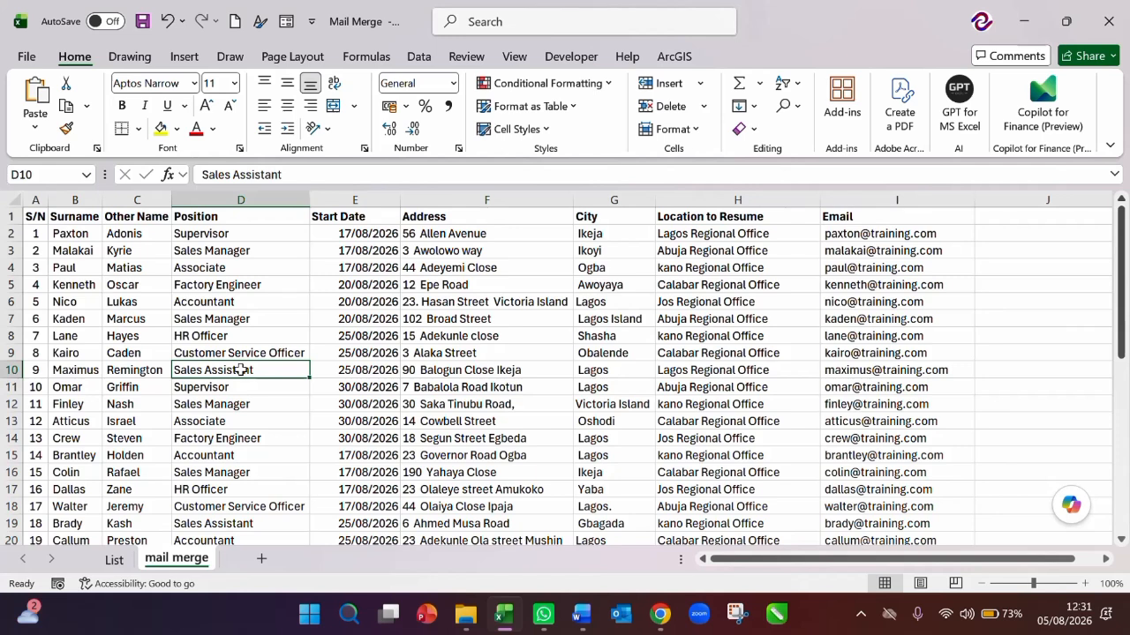
Save and close the Mail Merge workbook, and switch to the offer letter document in Word
key(ctrl+s)
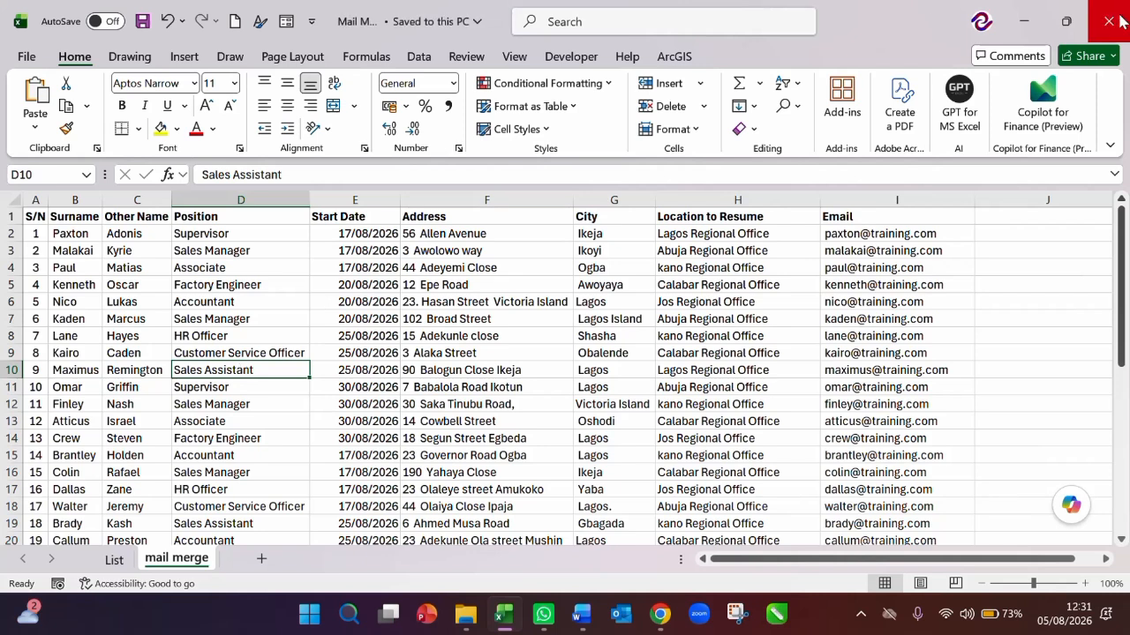
click(1109, 21)
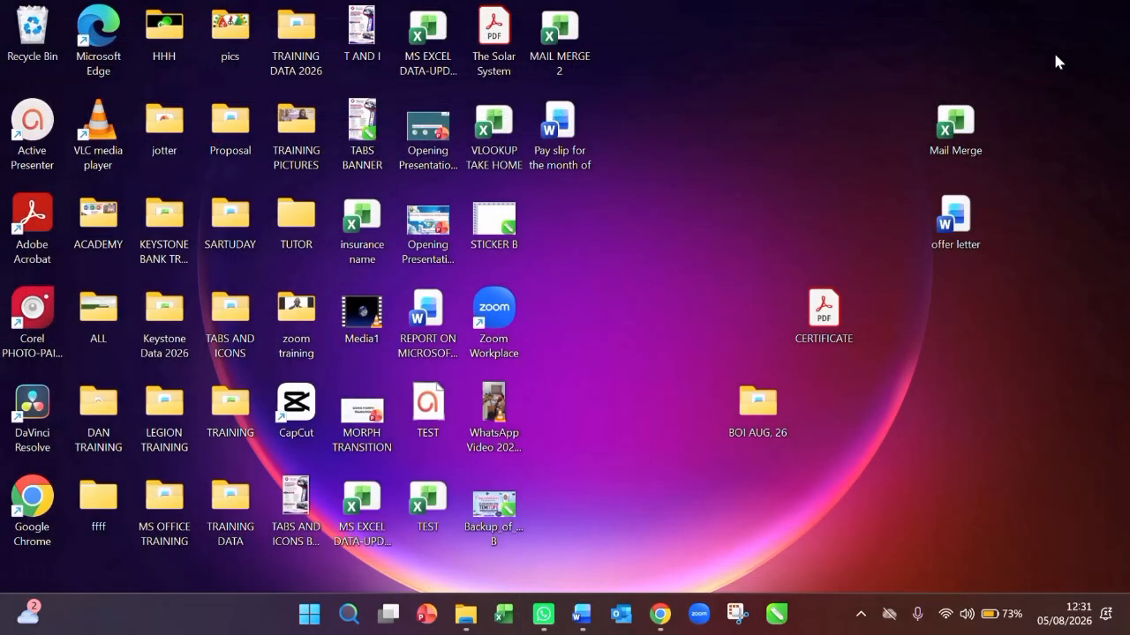
click(583, 615)
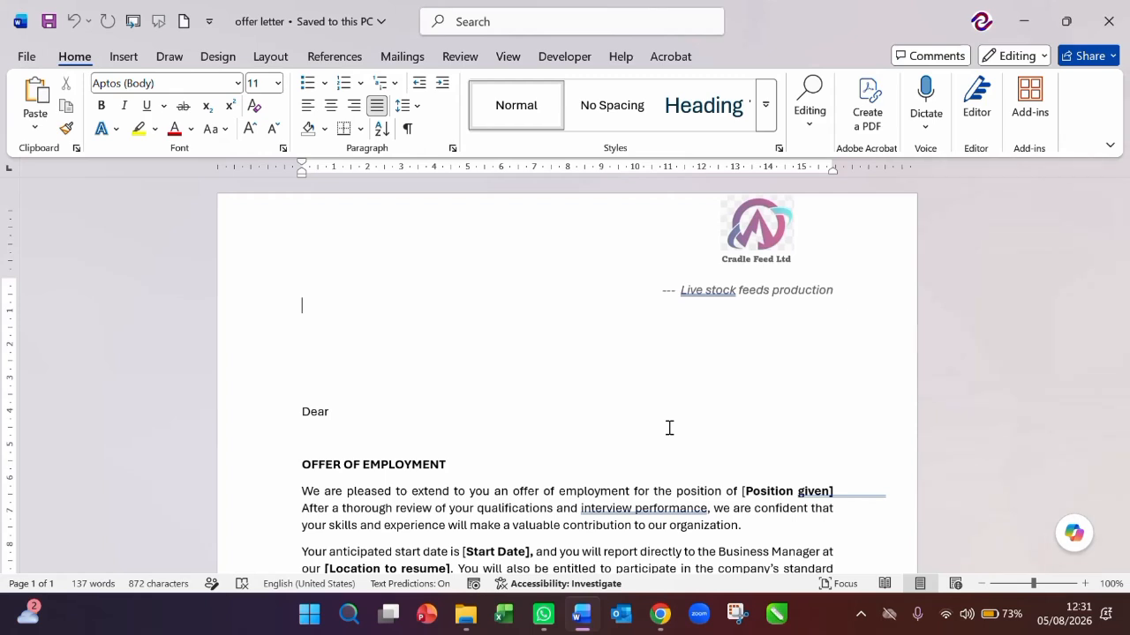
Review the offer letter's text and its placeholders for position, start date and location to resume
scroll(669, 428, down, 2)
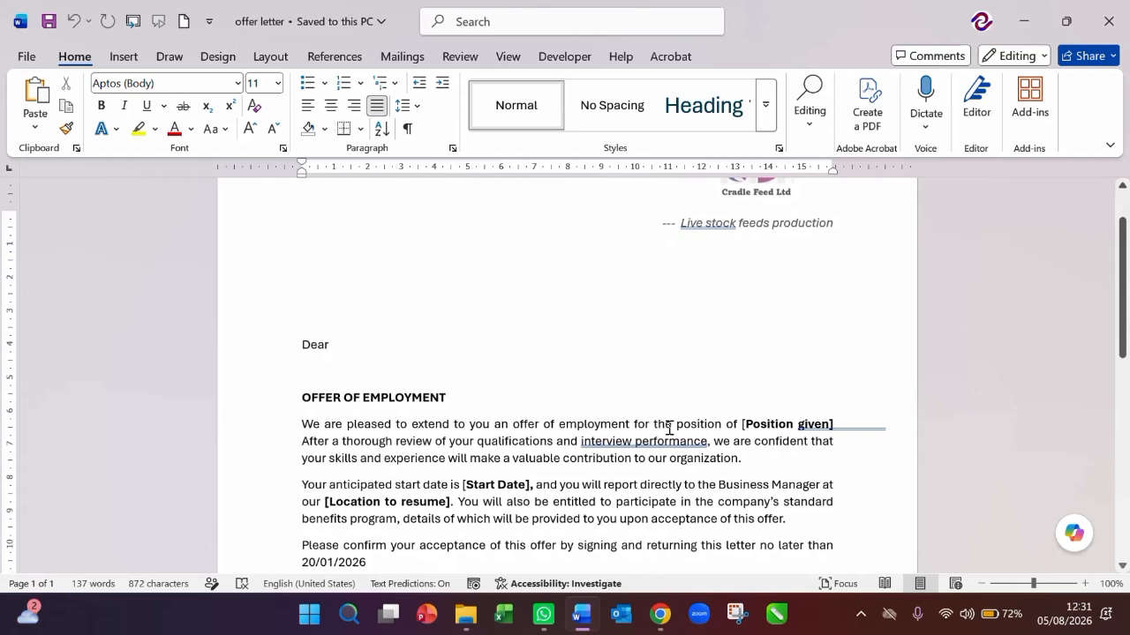
key(ctrl+b)
click(775, 423)
scroll(527, 404, down, 2)
scroll(527, 404, up, 4)
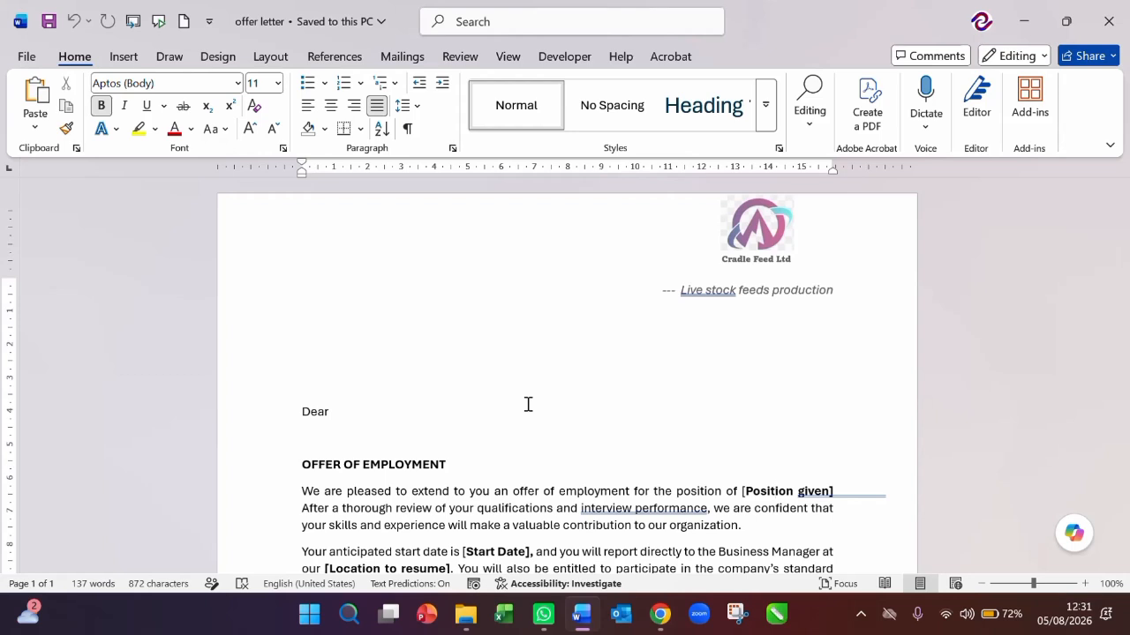
Use the existing Mail Merge workbook on the Desktop as the recipient list, choosing its 'mail merge$' table with column headers in the first row
click(536, 316)
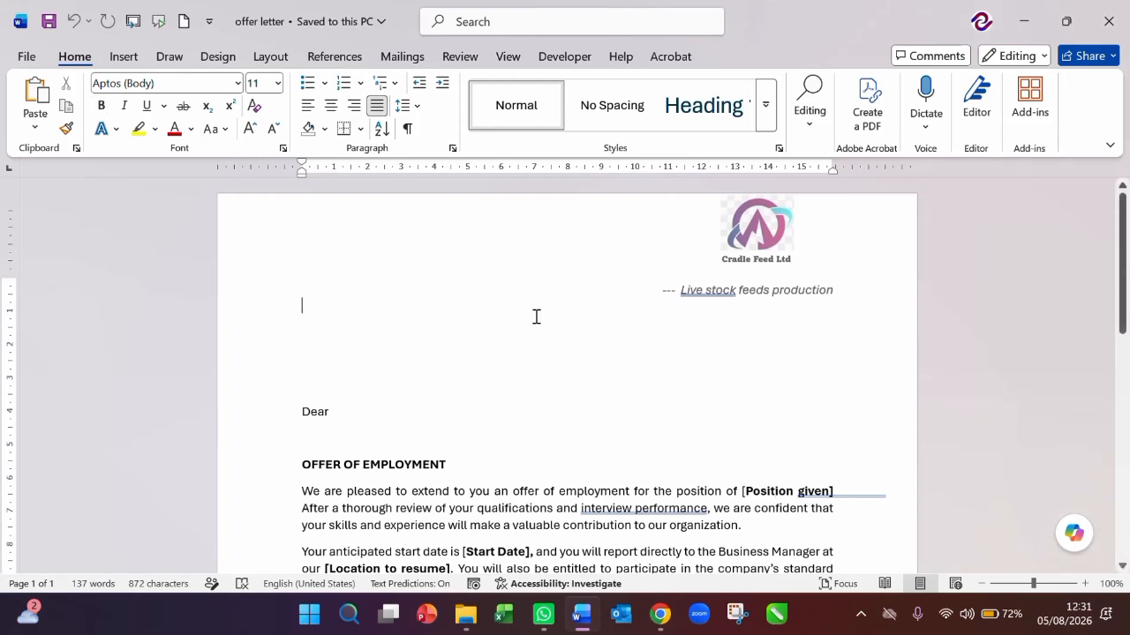
click(403, 56)
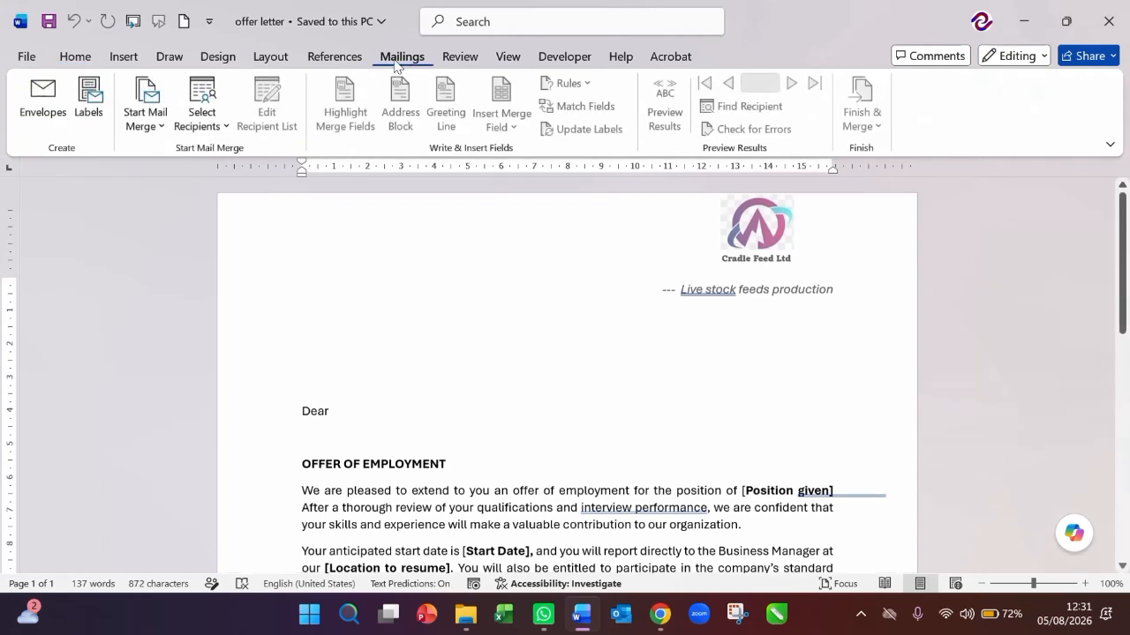
click(227, 126)
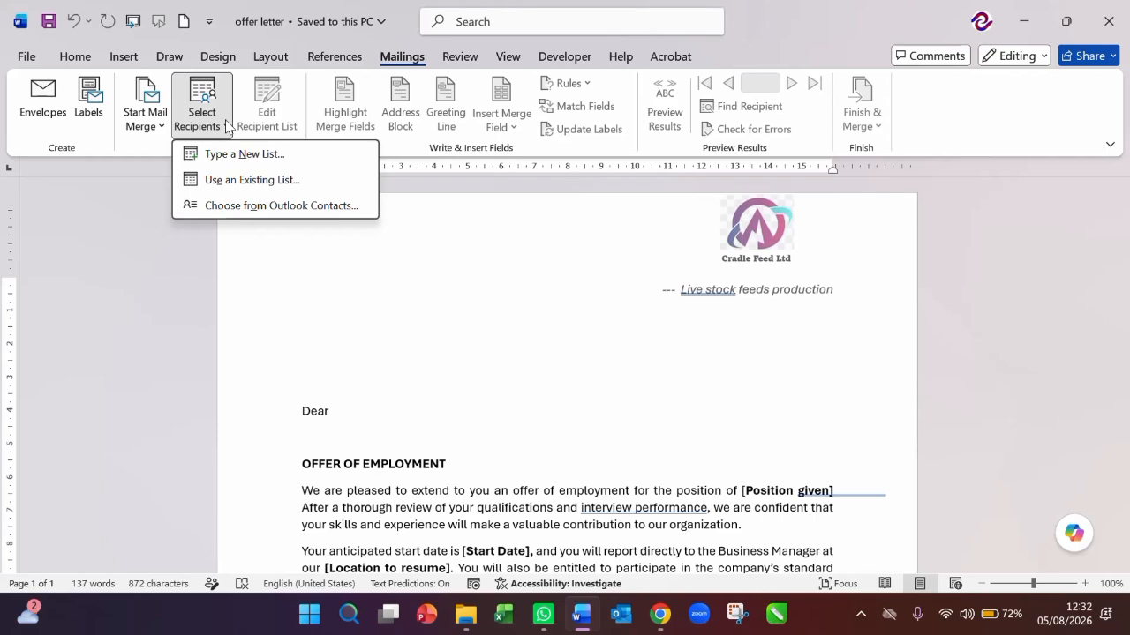
click(251, 180)
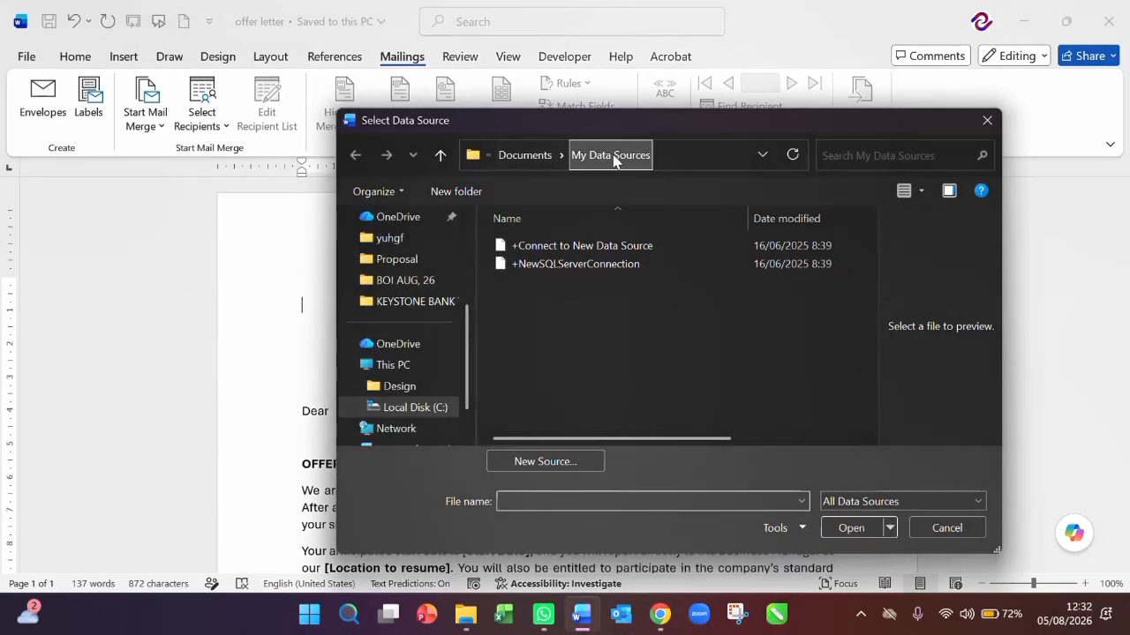
drag(469, 327, 461, 242)
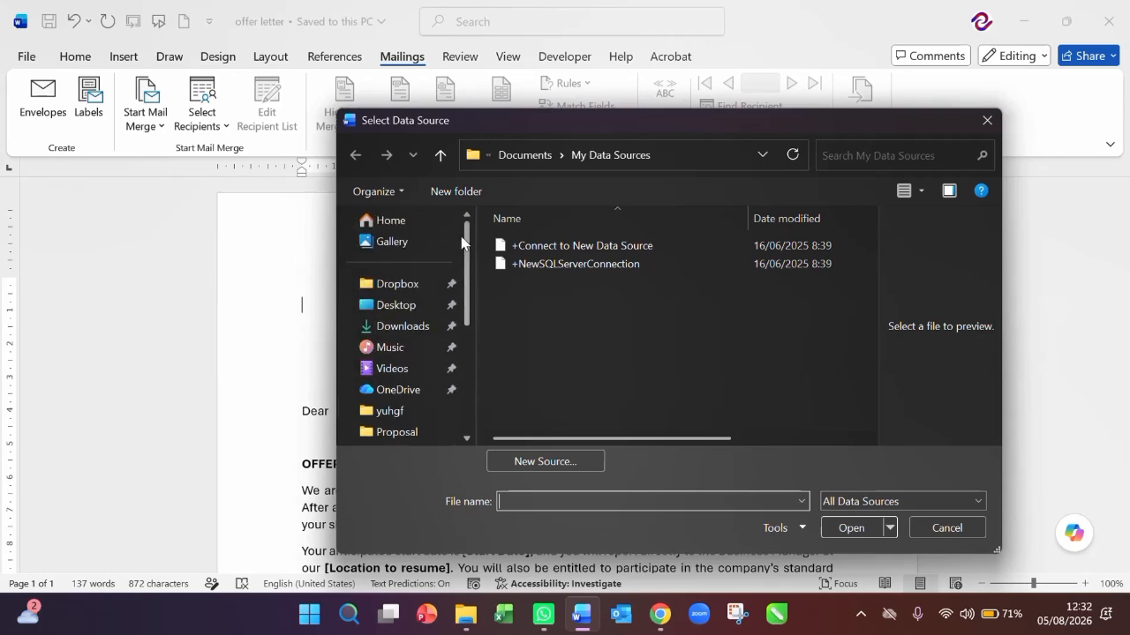
click(398, 305)
scroll(571, 307, down, 6)
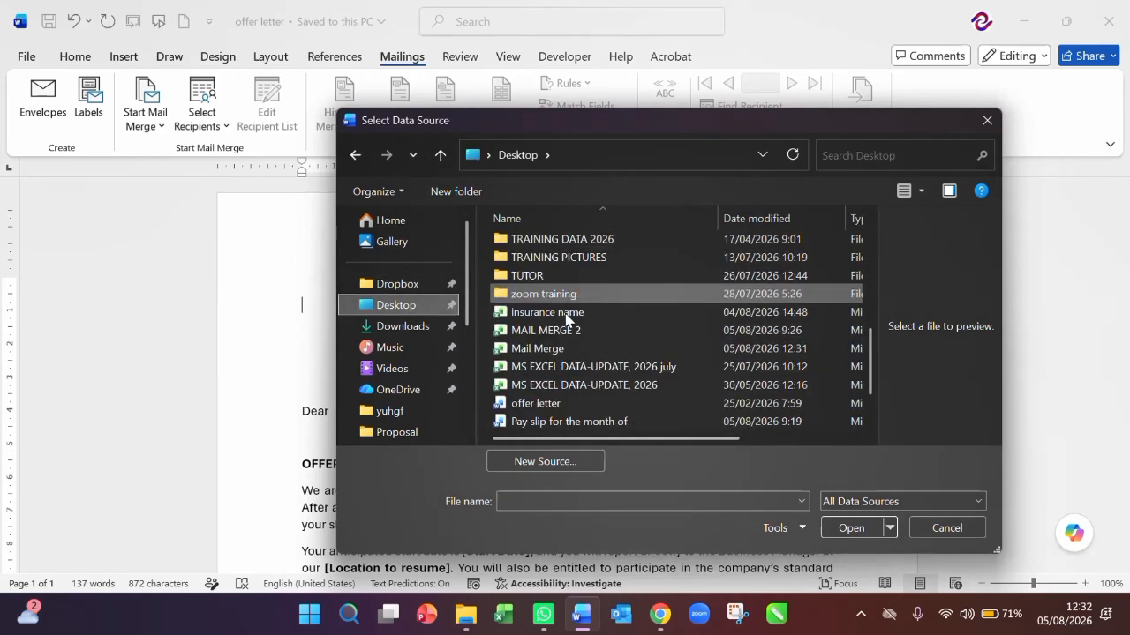
click(549, 349)
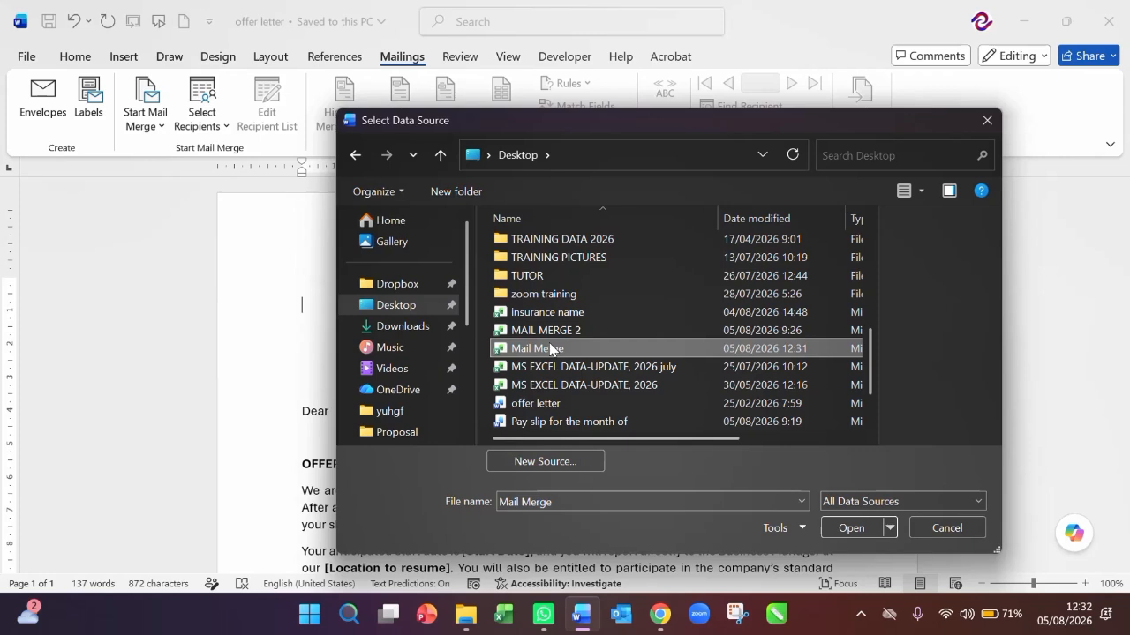
click(855, 533)
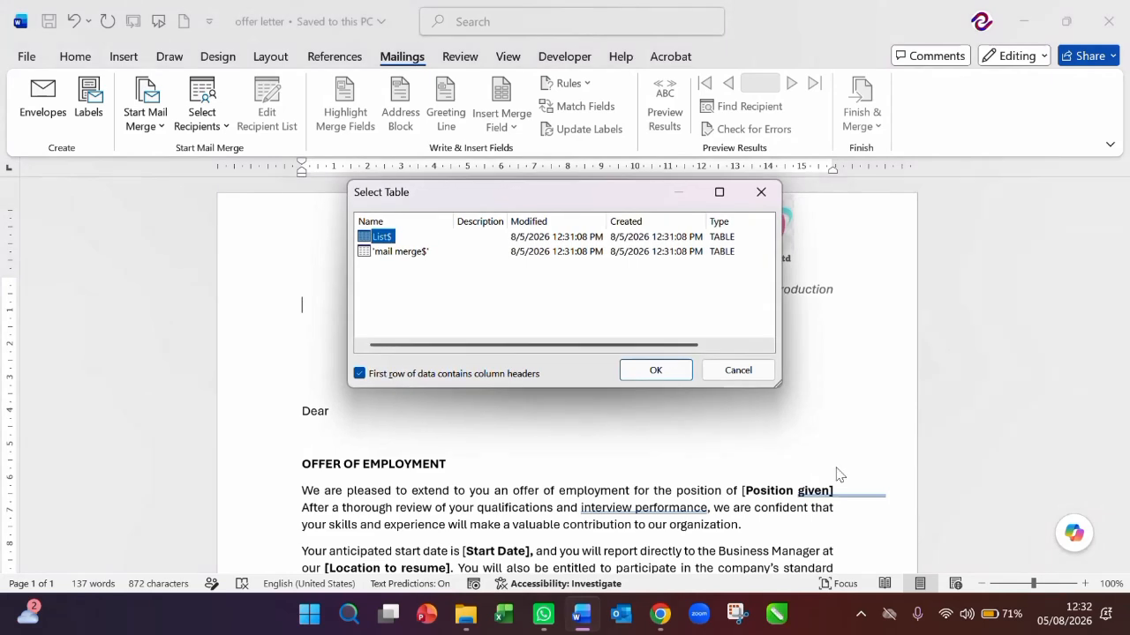
click(402, 253)
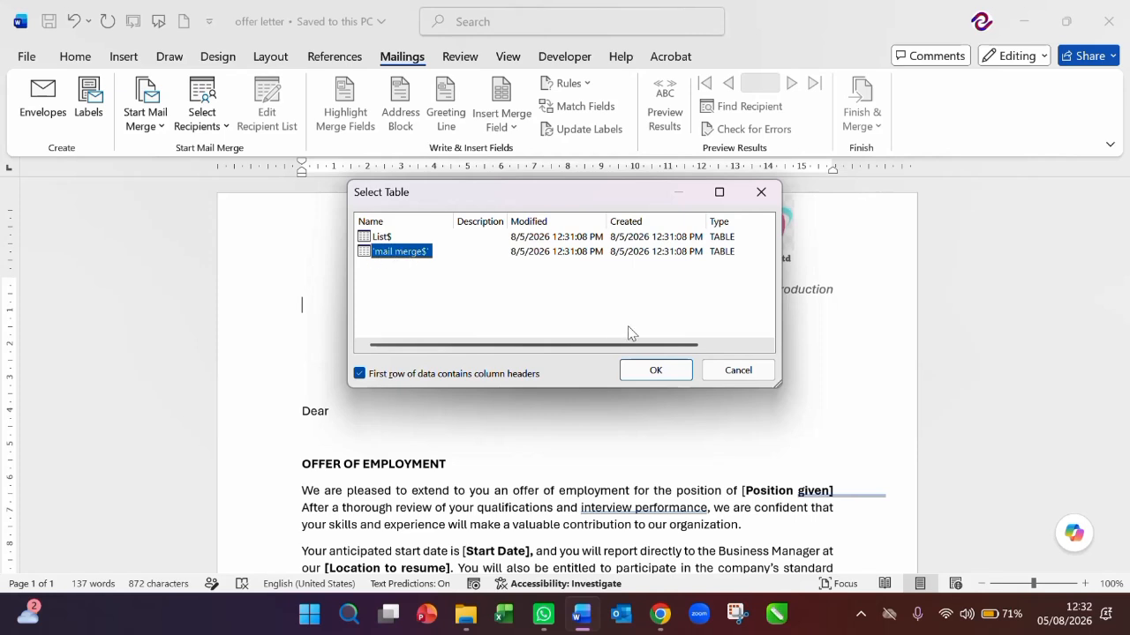
click(646, 372)
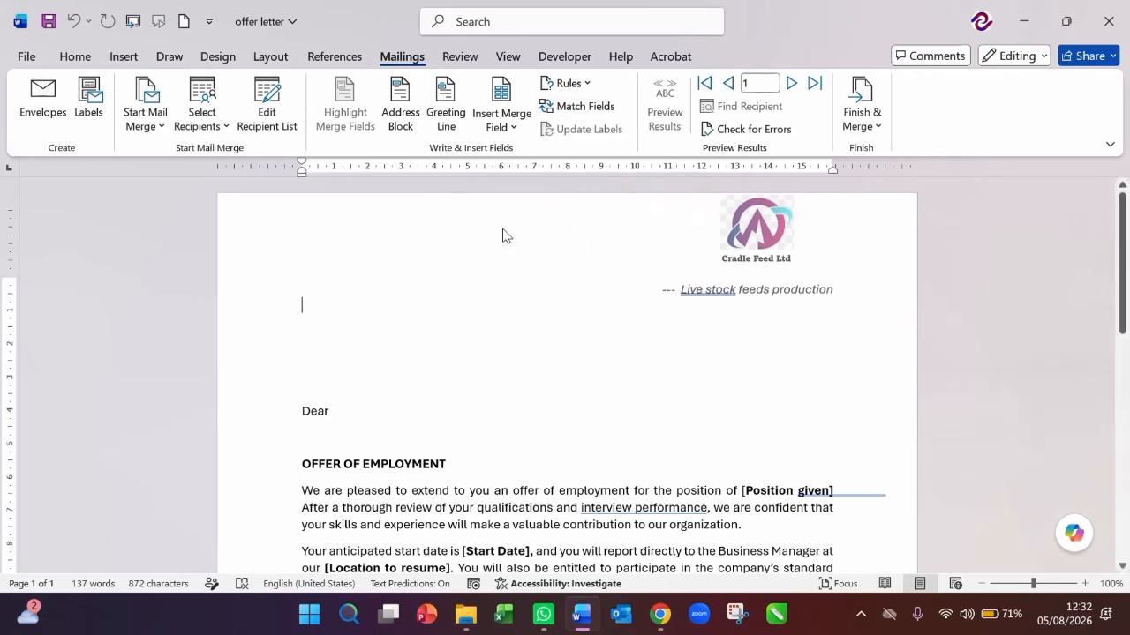
Insert the Address merge field at the start of the letter and the City merge field on a new line below it
click(518, 128)
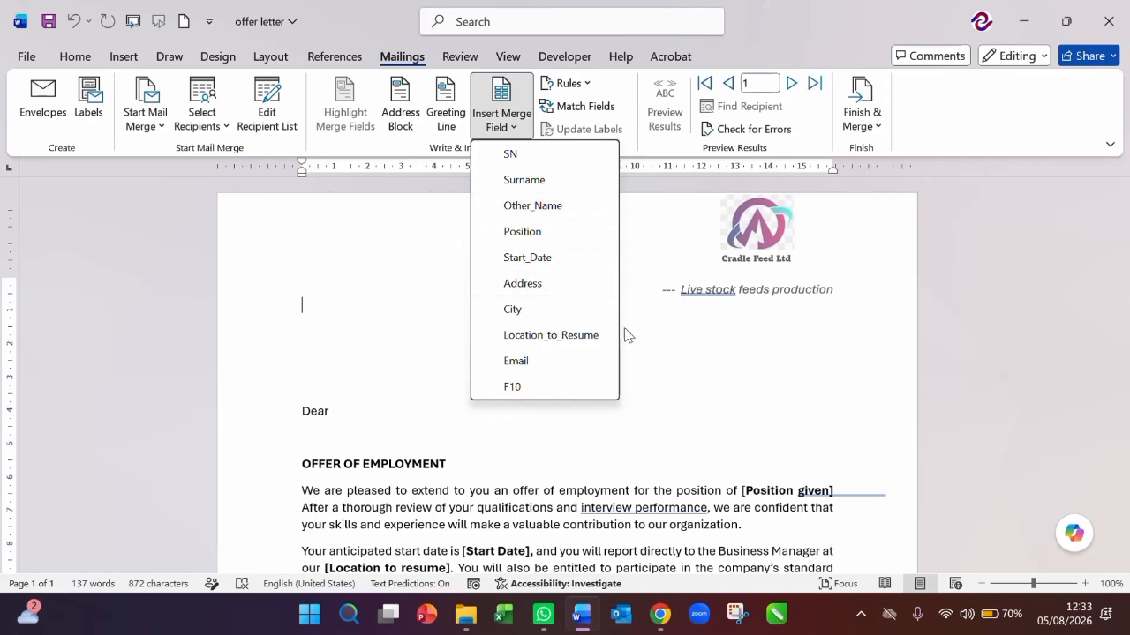
click(697, 393)
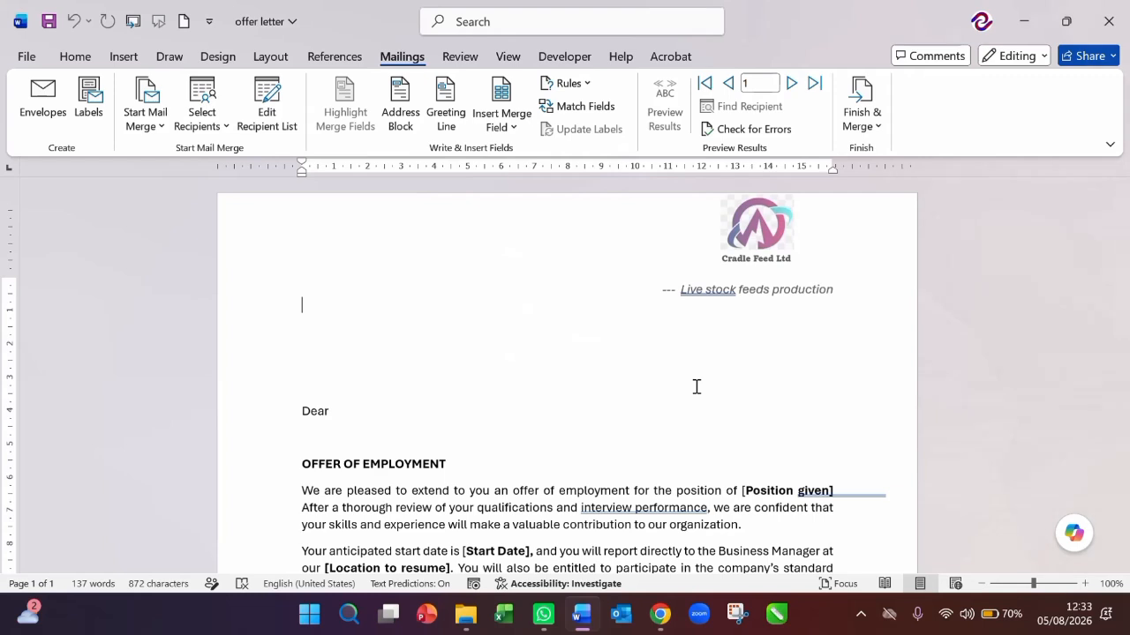
click(517, 131)
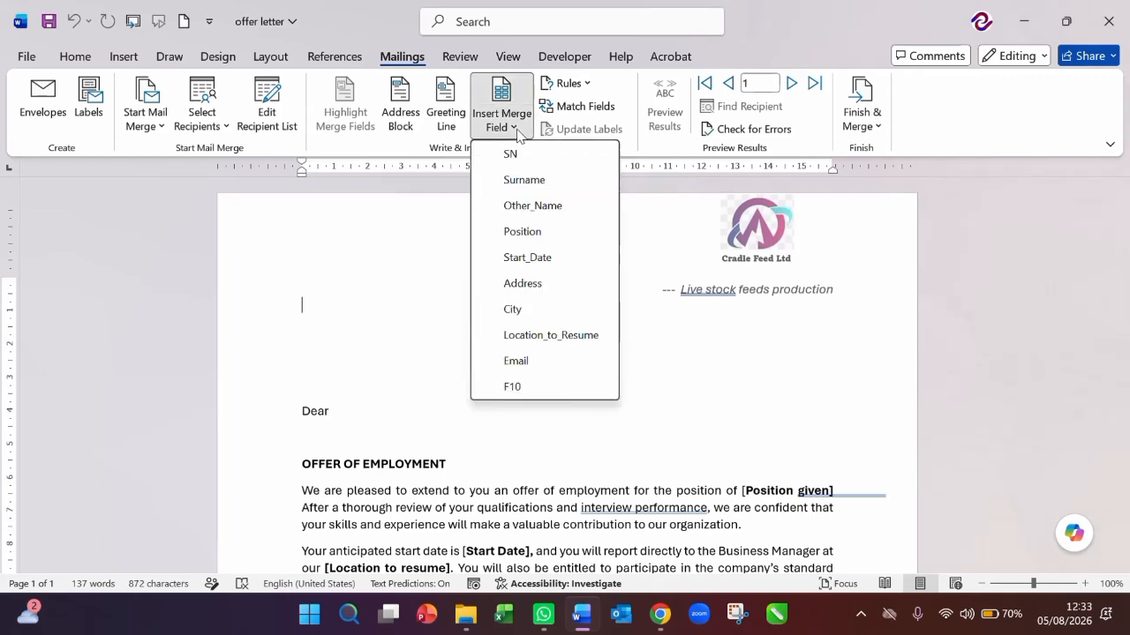
click(542, 284)
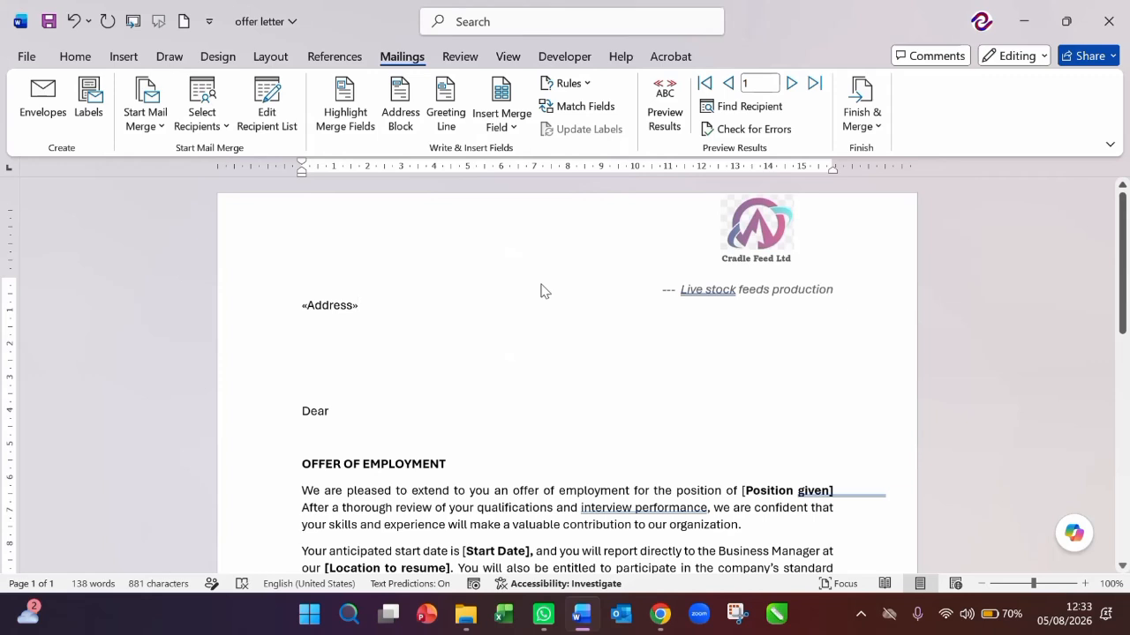
key(Return)
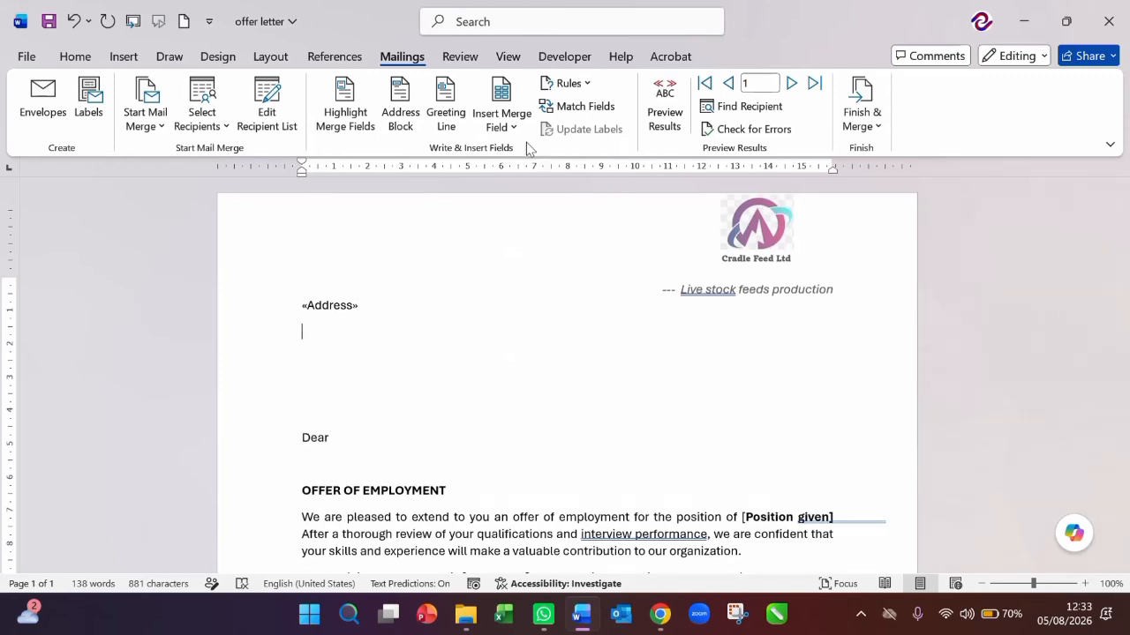
click(521, 130)
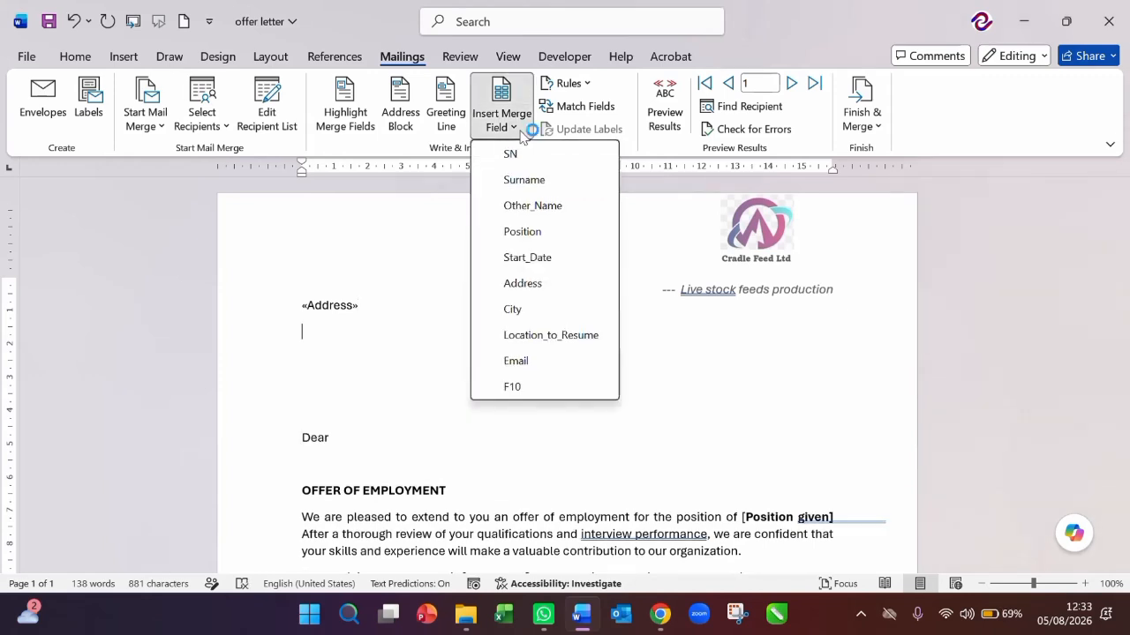
click(533, 307)
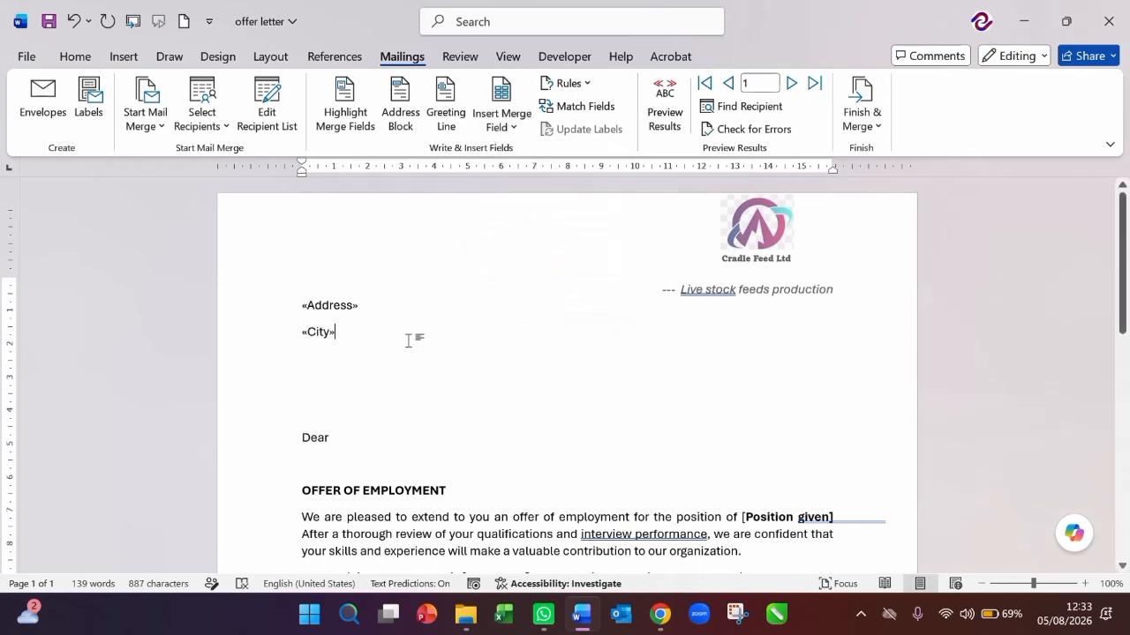
Make the Address and City merge fields bold
drag(341, 328, 309, 308)
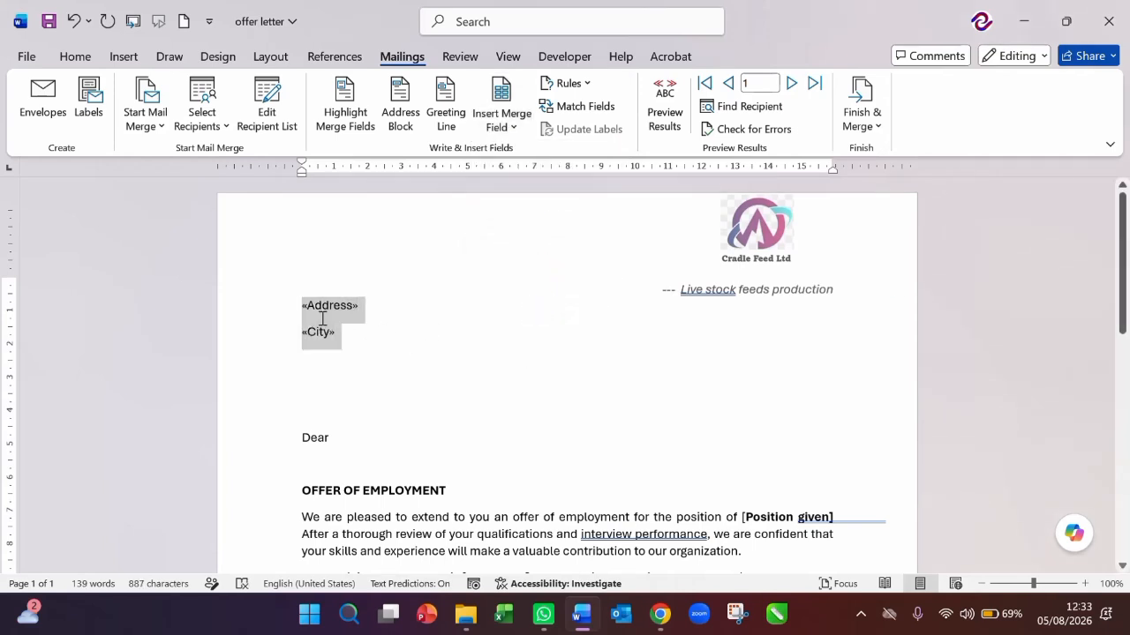
click(366, 276)
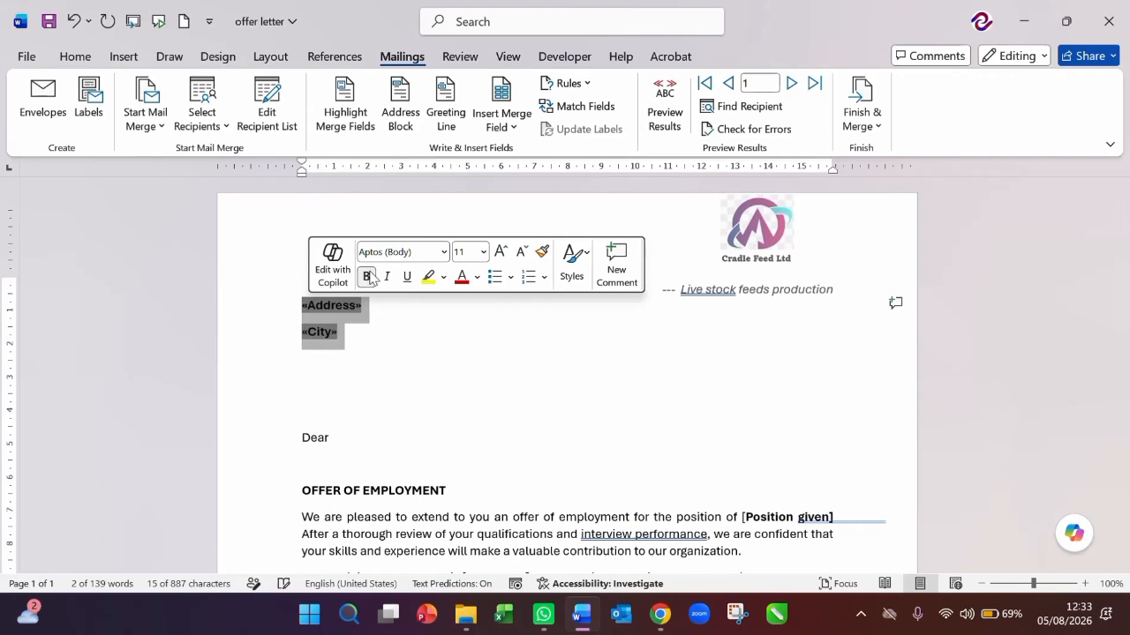
click(406, 398)
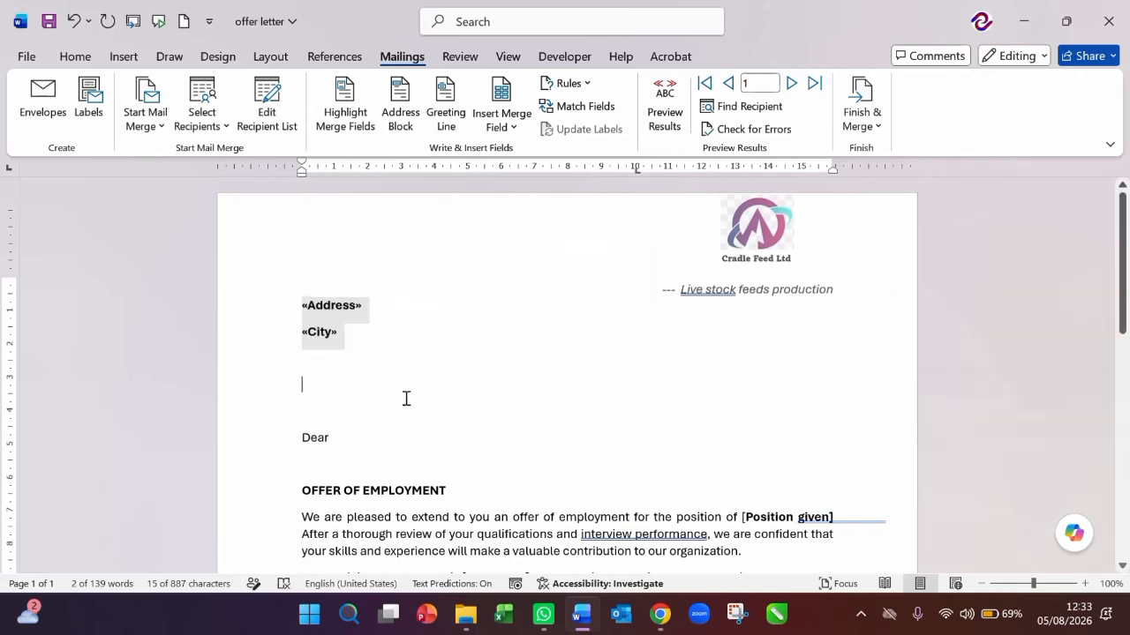
Insert the Surname and Other_Name merge fields after "Dear" in the salutation
scroll(406, 398, down, 1)
click(406, 399)
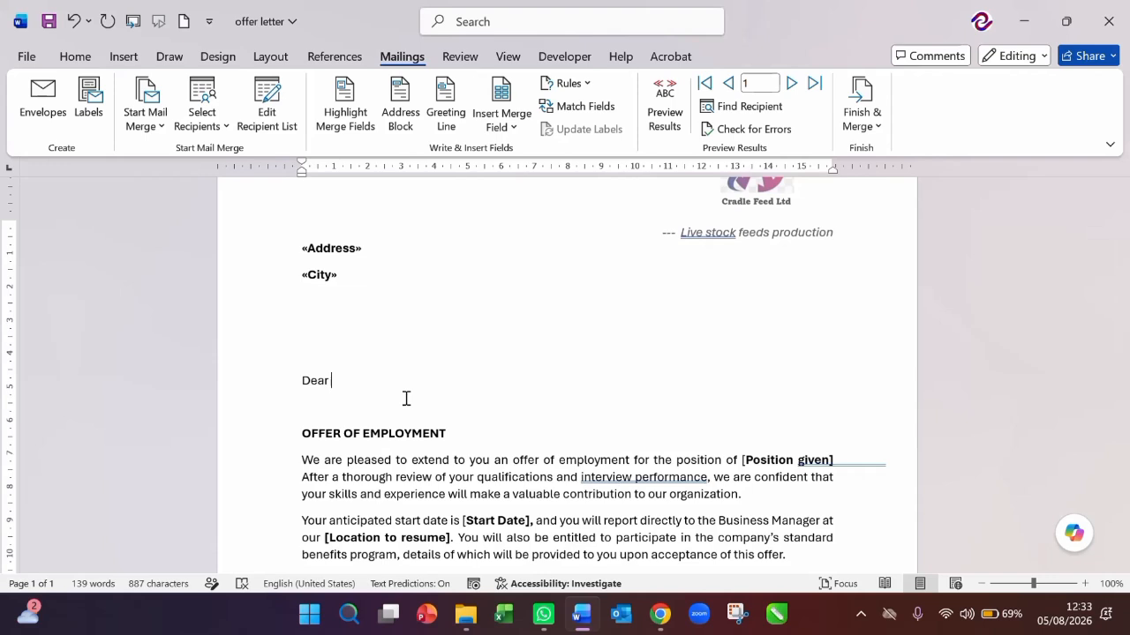
click(513, 129)
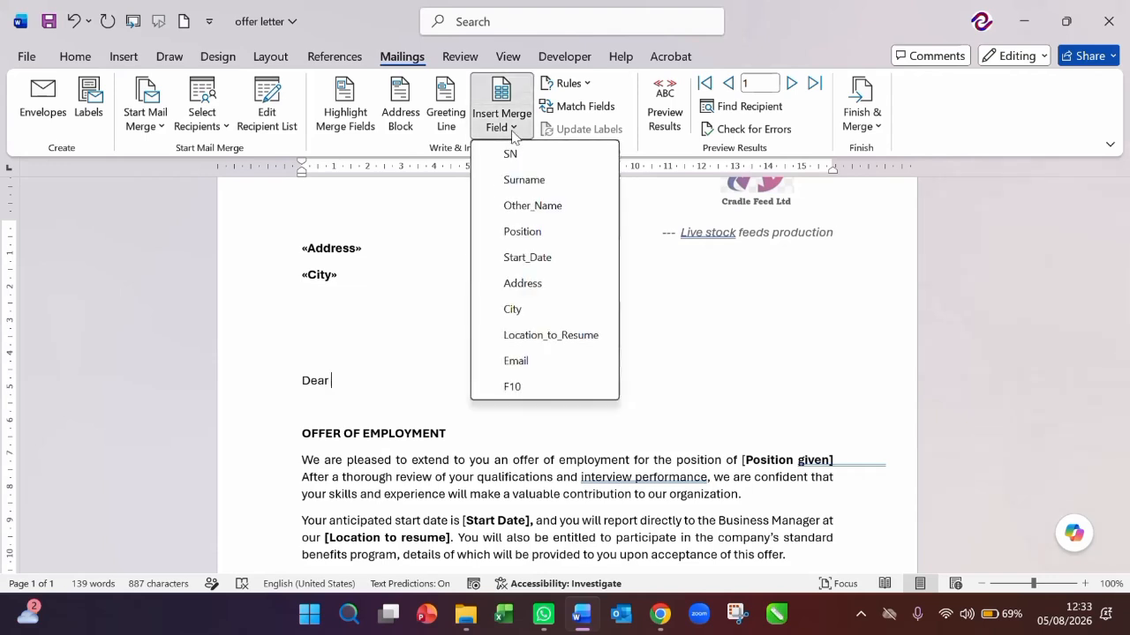
click(514, 180)
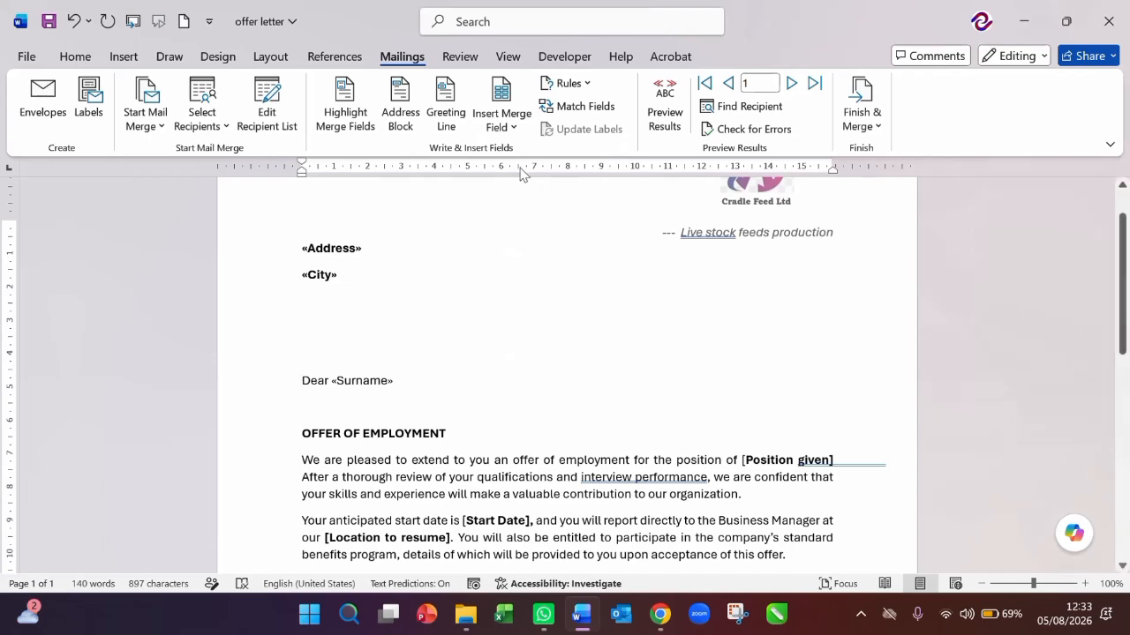
click(530, 129)
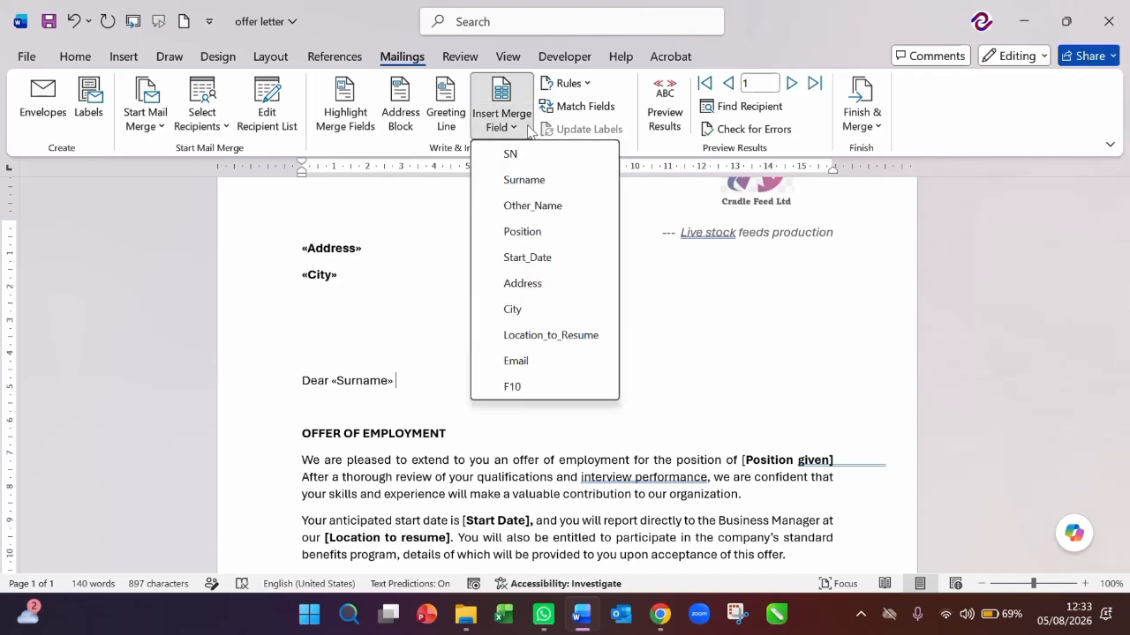
click(543, 206)
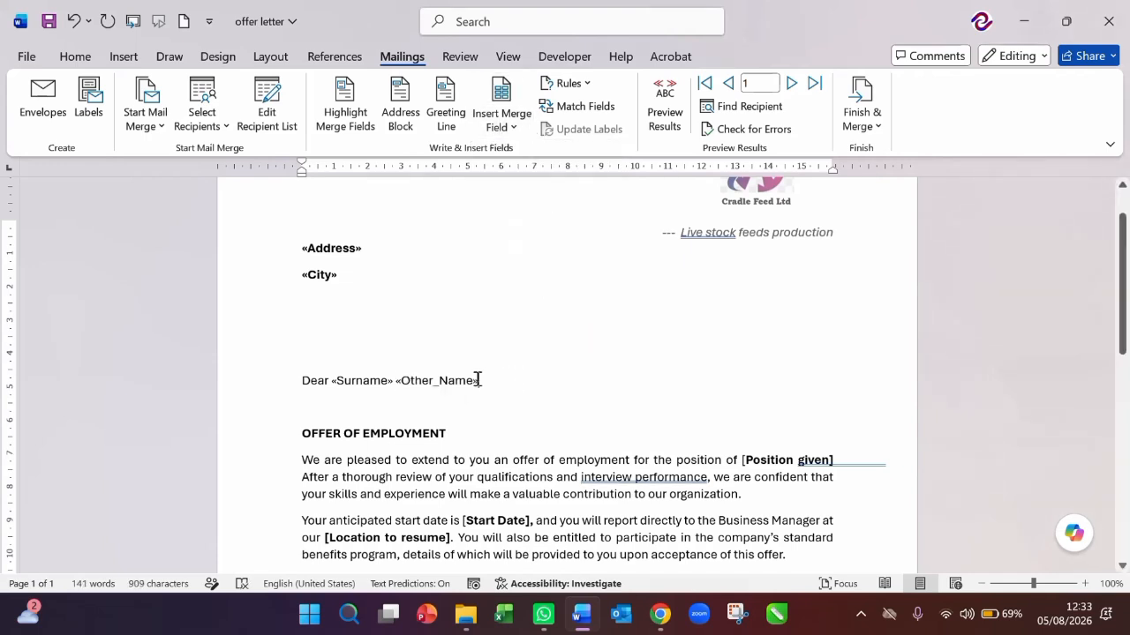
Make the Surname and Other_Name merge fields in the salutation bold
drag(479, 380, 335, 380)
click(397, 351)
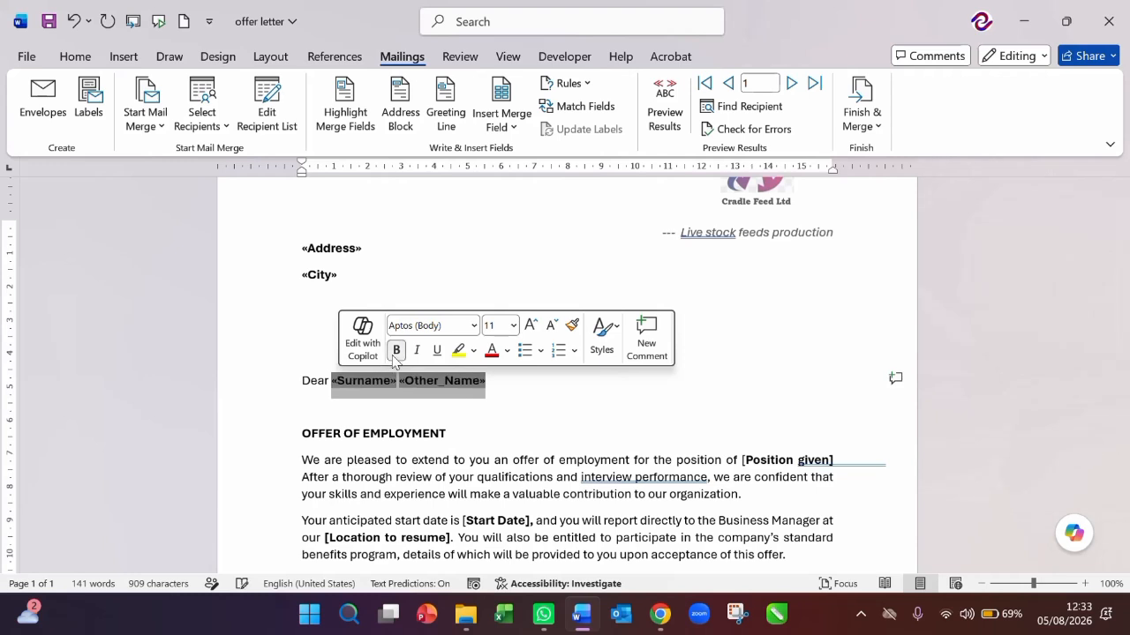
click(510, 396)
Delete the [Position given] placeholder and the extra space after it in the letter's first paragraph
scroll(509, 396, down, 1)
scroll(509, 397, down, 1)
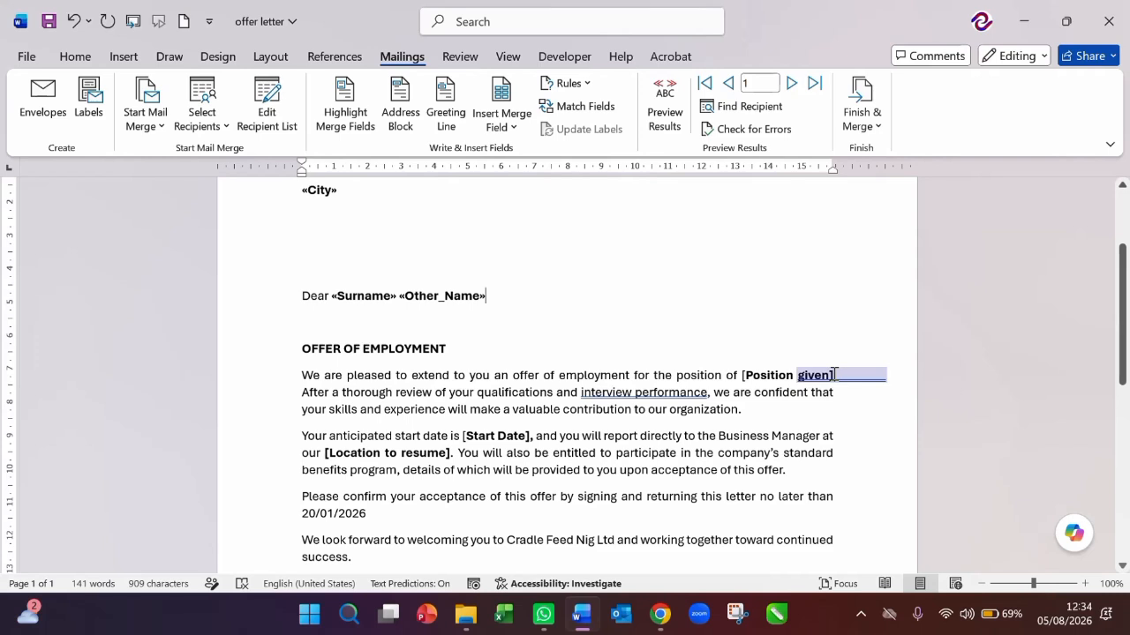
click(888, 374)
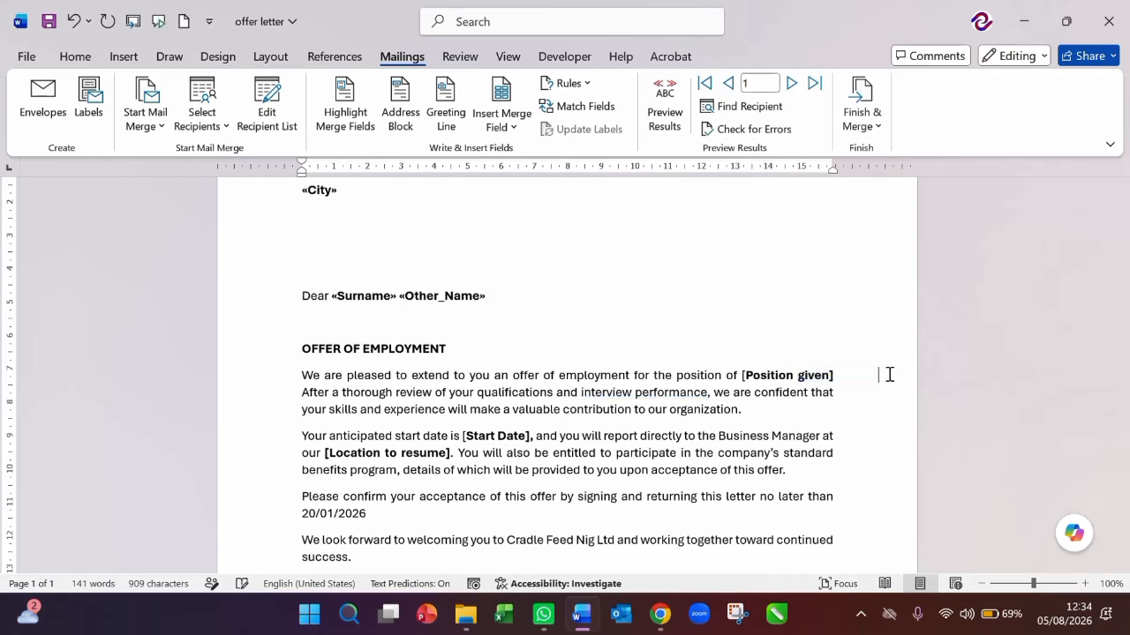
key(Delete)
key(Delete)
key(BackSpace)
key(BackSpace)
key(BackSpace)
key(BackSpace)
key(BackSpace)
key(BackSpace)
key(BackSpace)
key(BackSpace)
key(BackSpace)
key(BackSpace)
key(BackSpace)
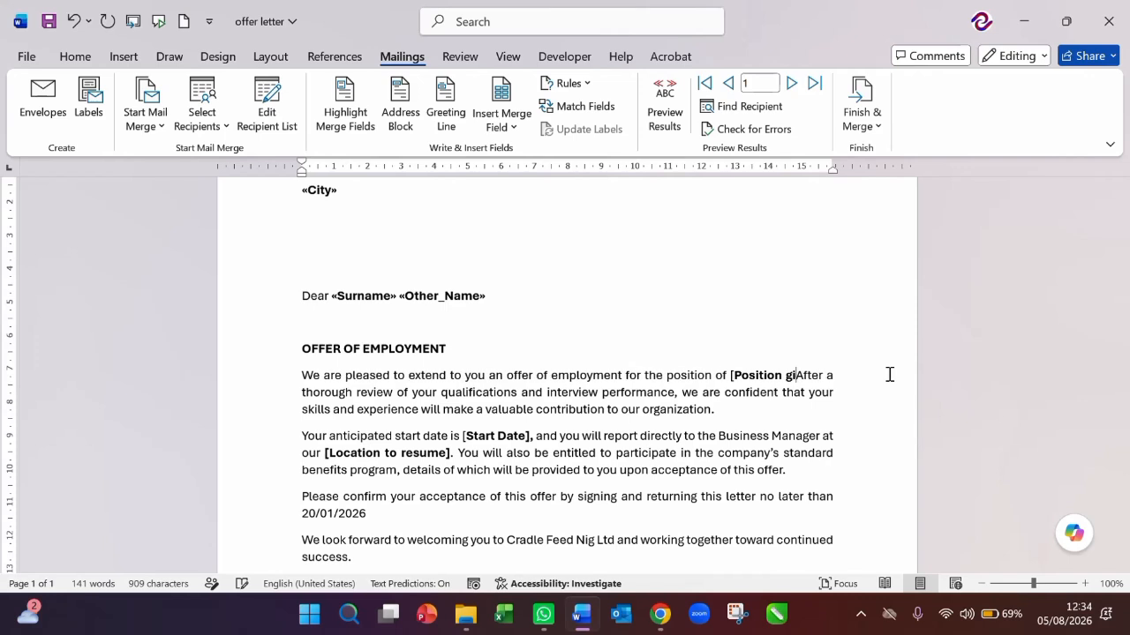
key(BackSpace)
key(BackSpace)
key(BackSpace)
key(BackSpace)
key(BackSpace)
key(BackSpace)
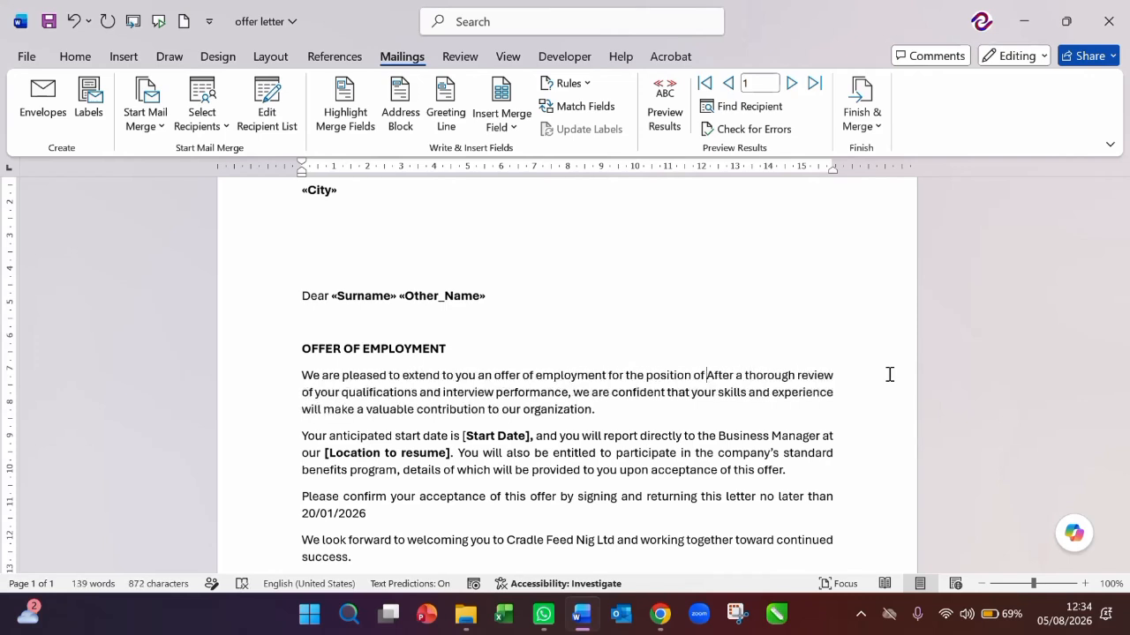
Insert the Position merge field after "for the position of" and make it bold
click(515, 128)
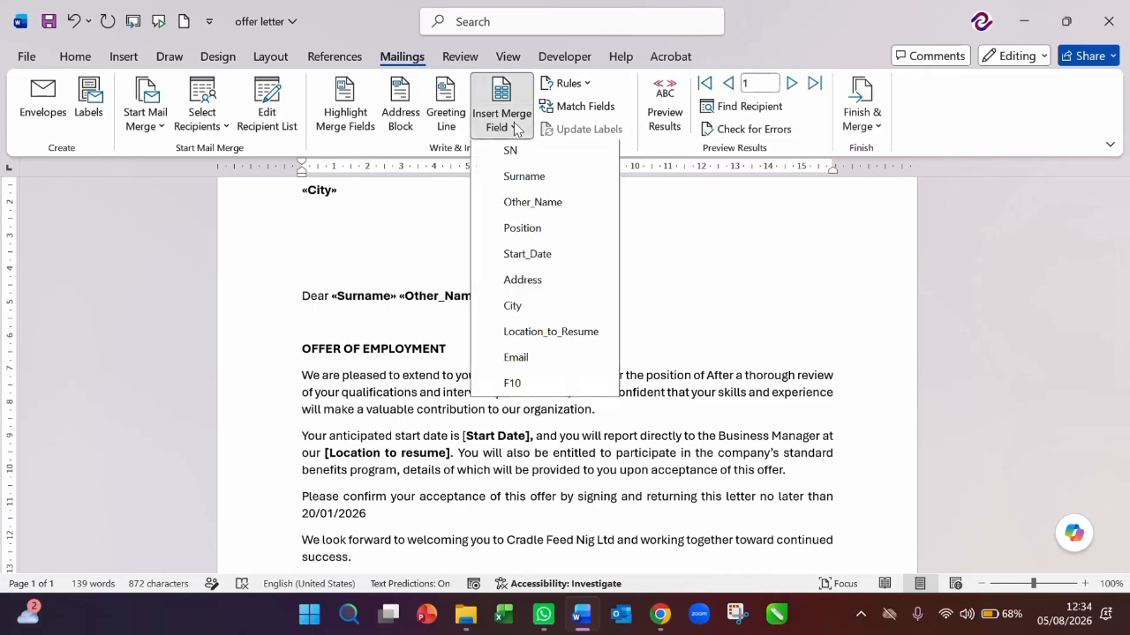
click(533, 235)
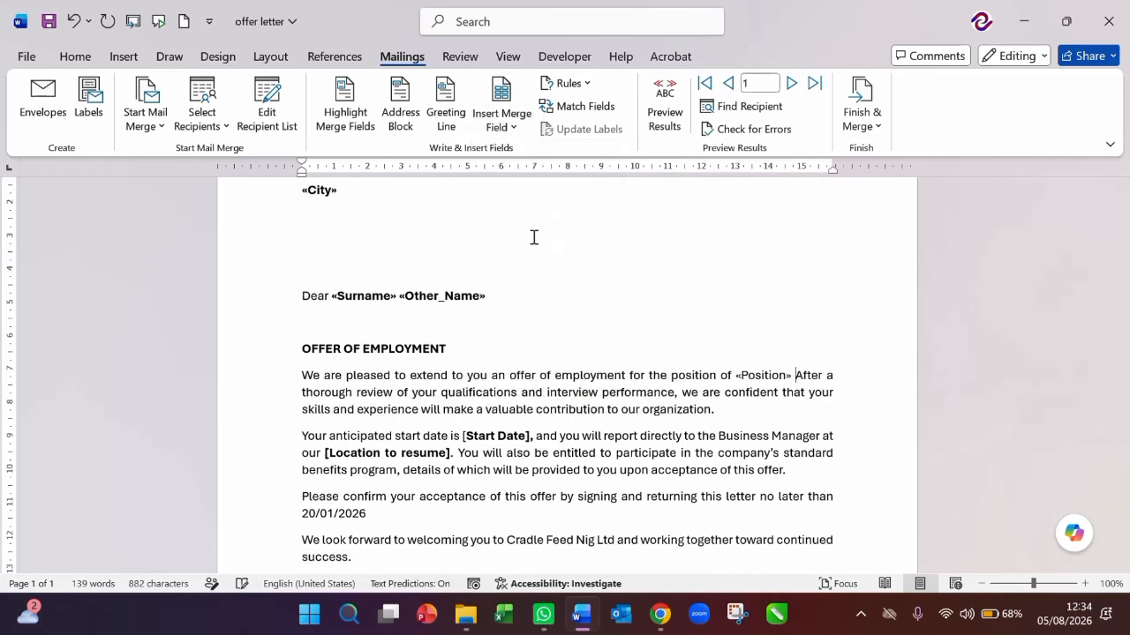
double_click(781, 375)
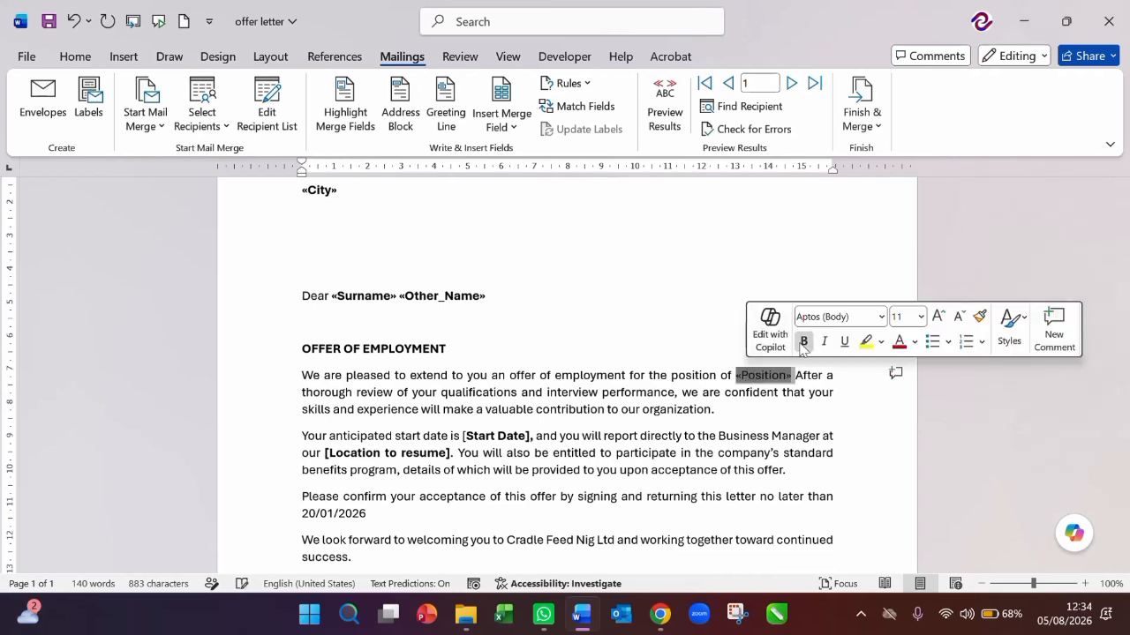
click(803, 342)
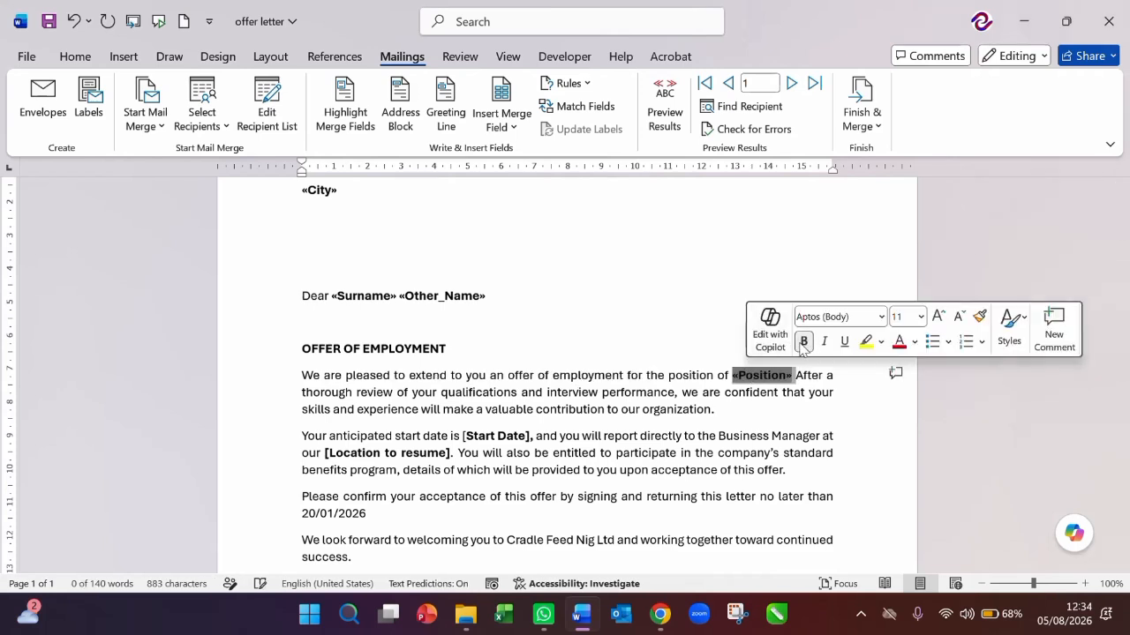
Replace the [Start Date] placeholder and its trailing comma with the Start_Date merge field, and make the field bold
click(533, 436)
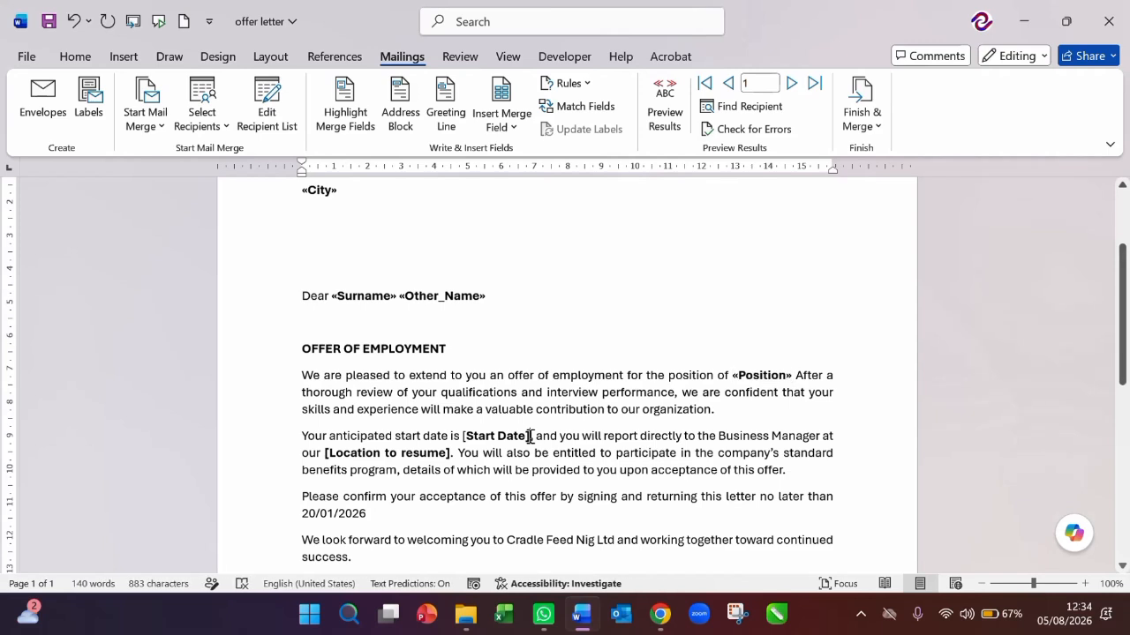
drag(502, 436, 460, 436)
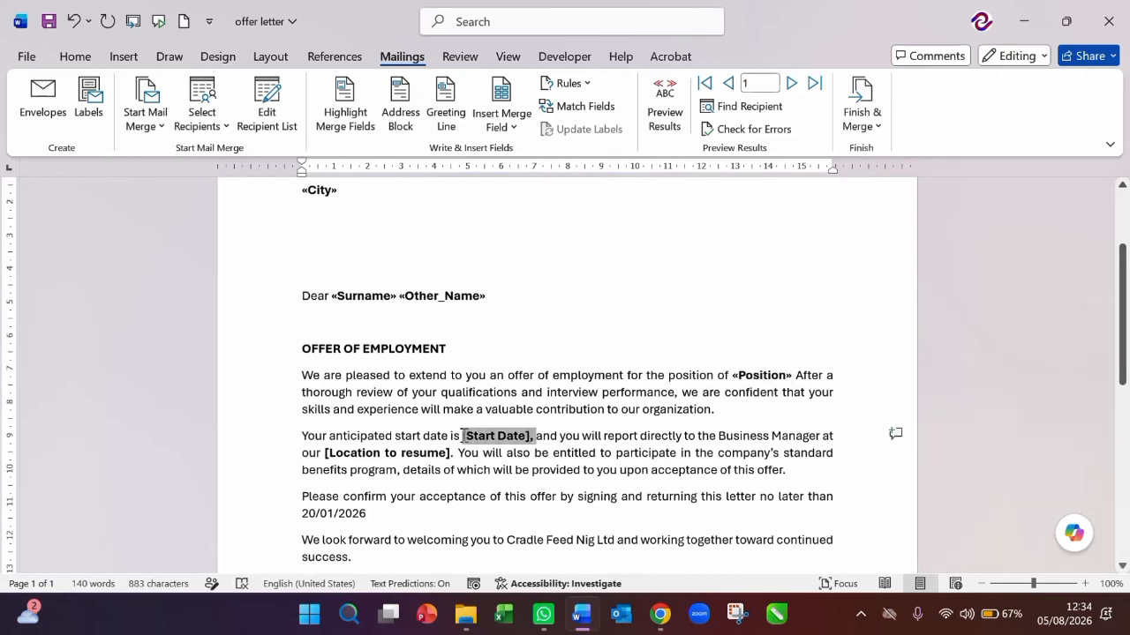
click(507, 126)
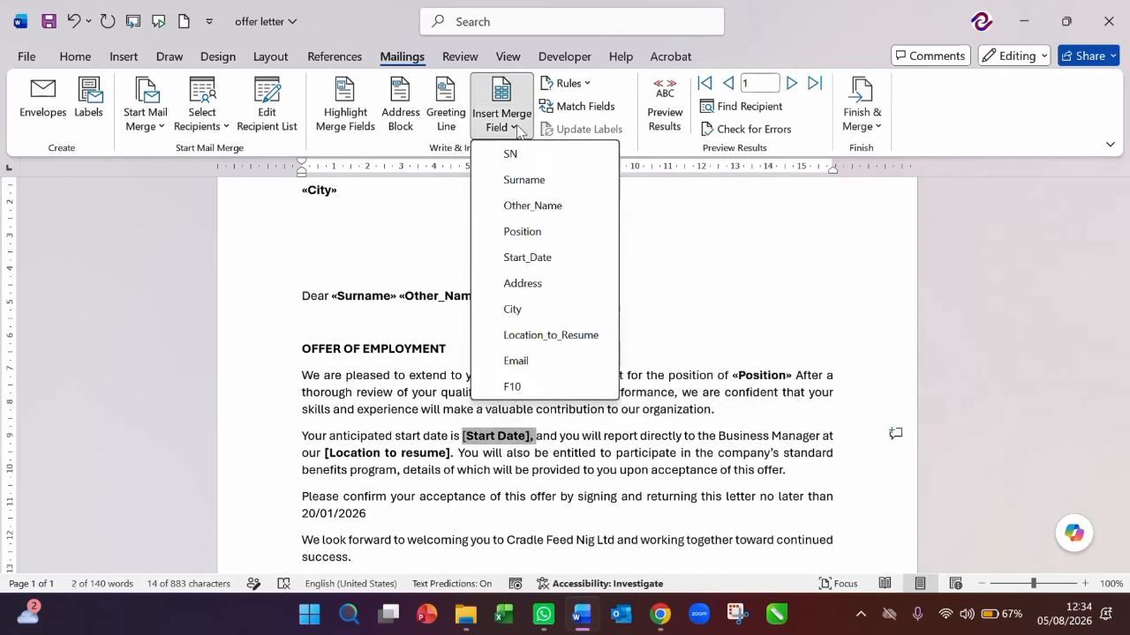
click(530, 257)
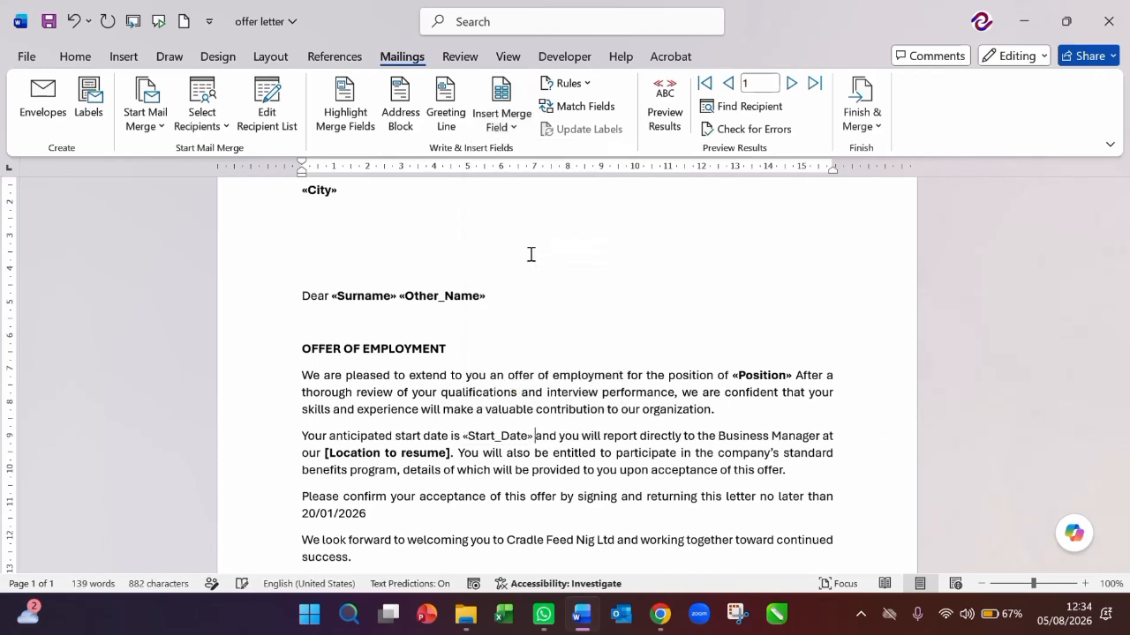
click(532, 436)
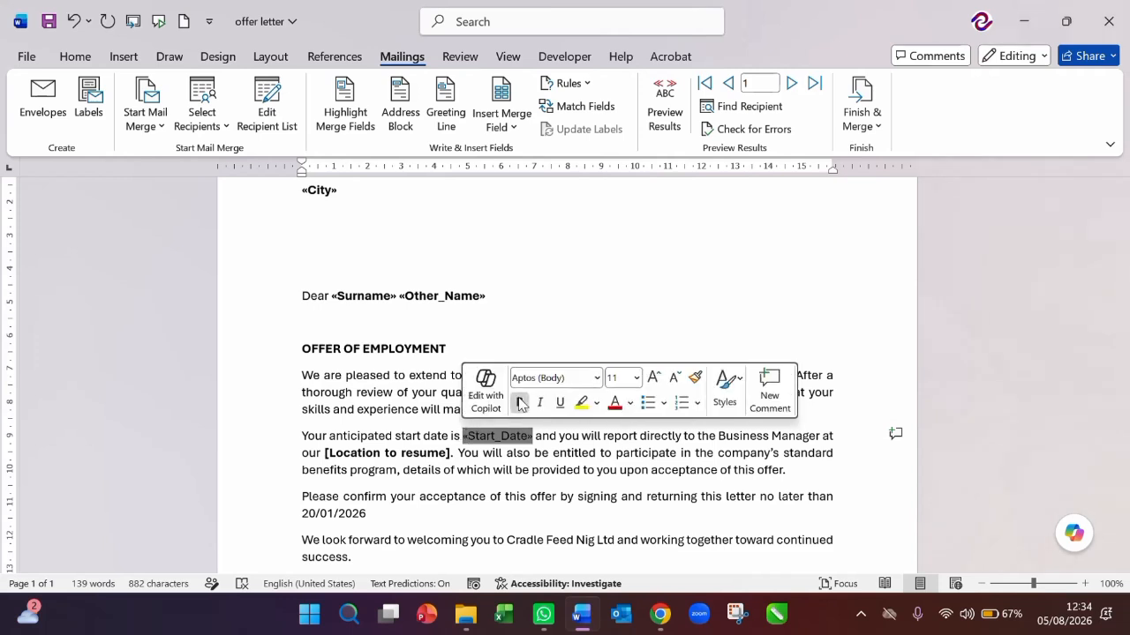
click(519, 403)
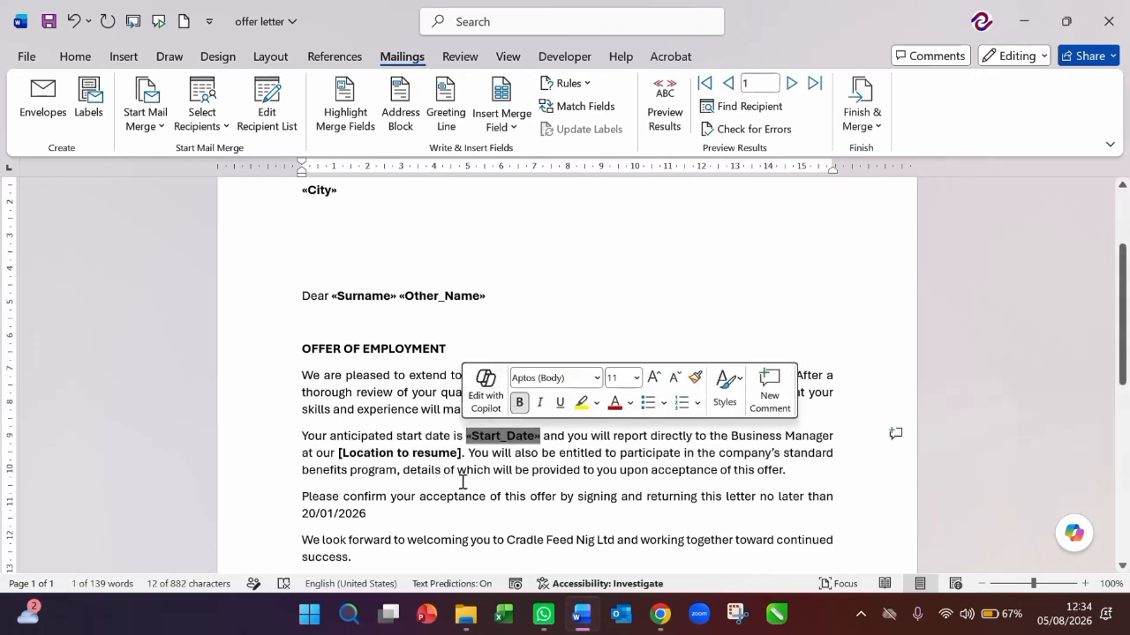
Replace the [Location to resume] placeholder and its full stop with the Location_to_Resume merge field
drag(464, 453, 338, 453)
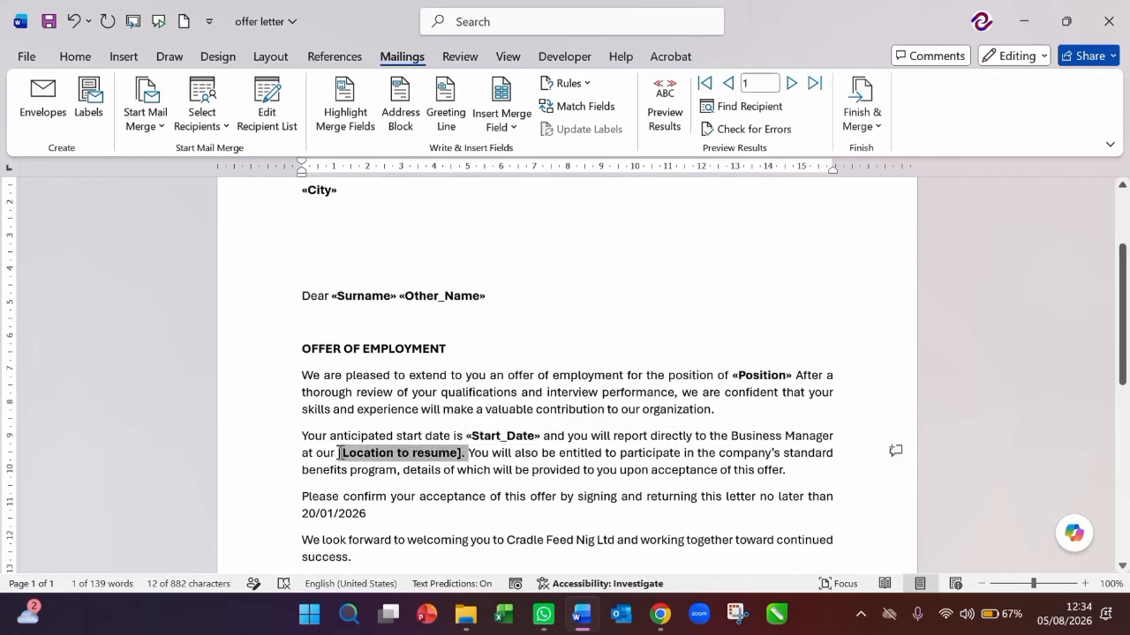
click(513, 128)
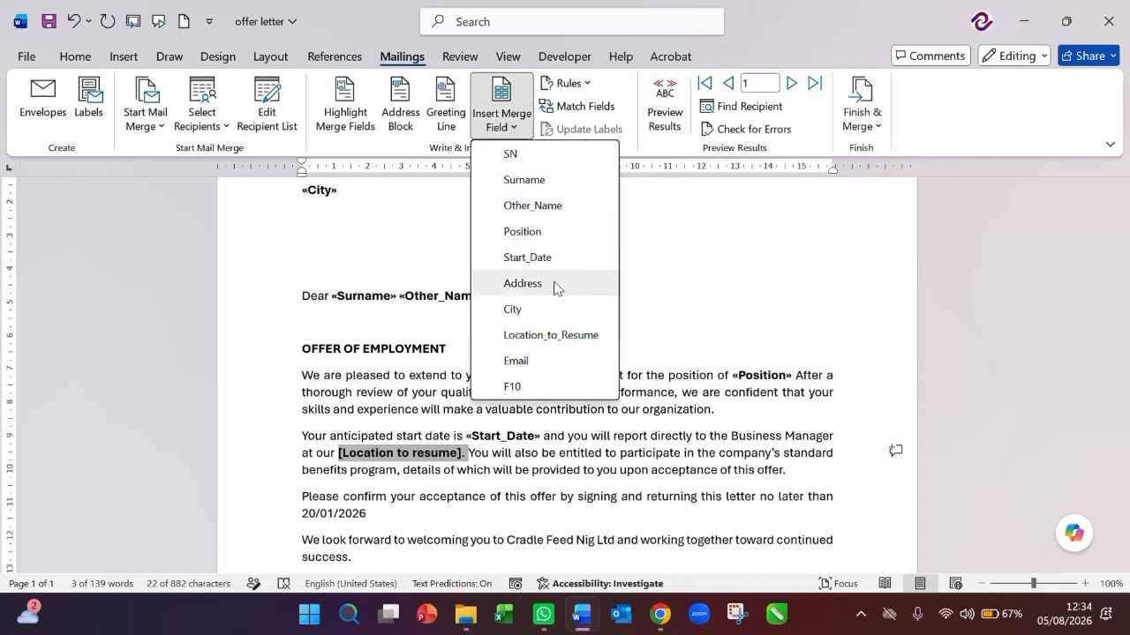
click(550, 335)
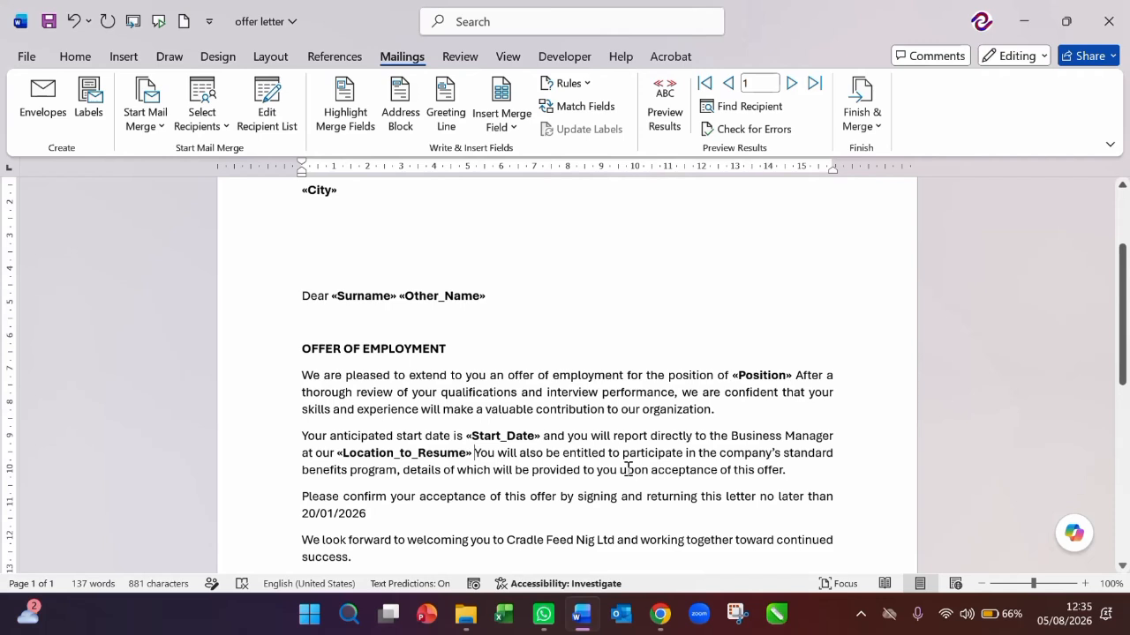
Preview the merged letters for the first three records, return to the first record and turn the preview off
scroll(629, 466, down, 1)
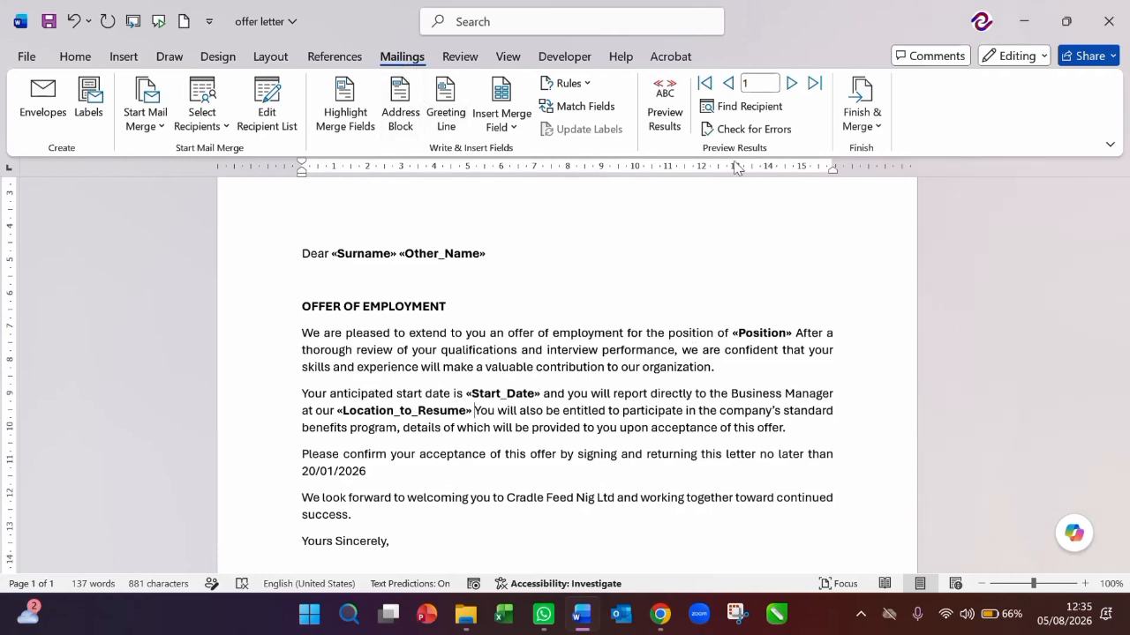
click(670, 123)
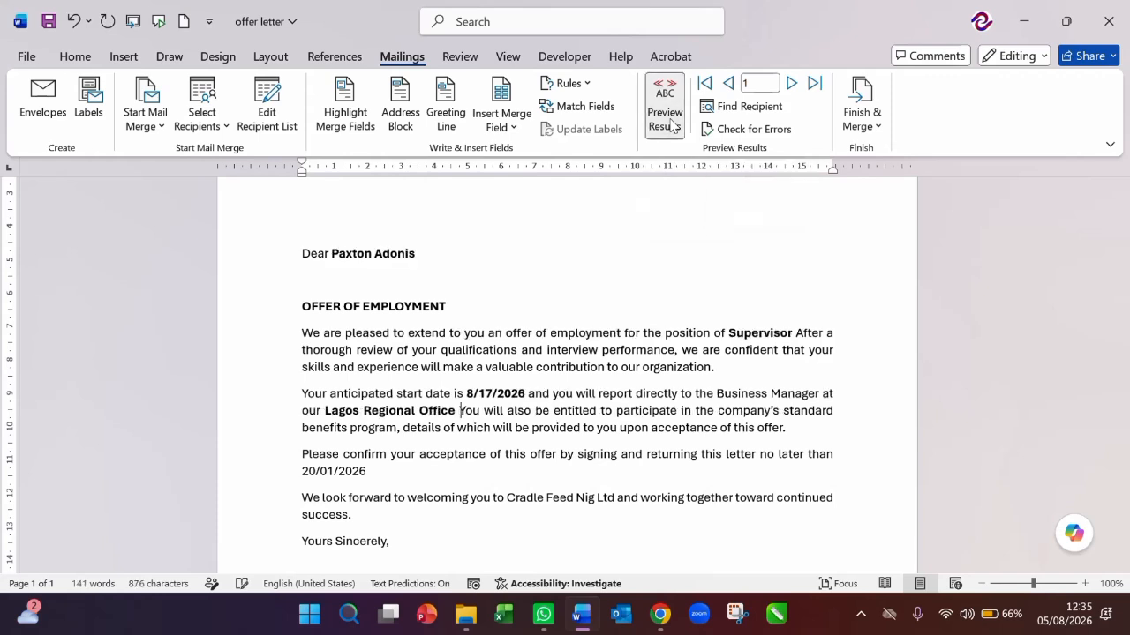
scroll(617, 232, up, 3)
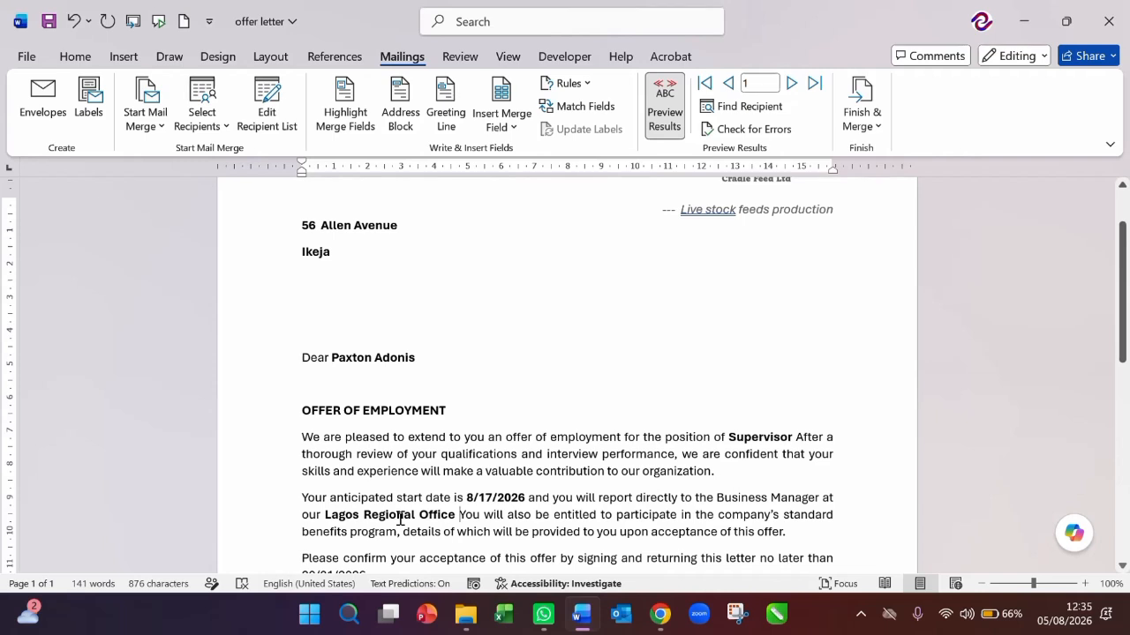
click(792, 87)
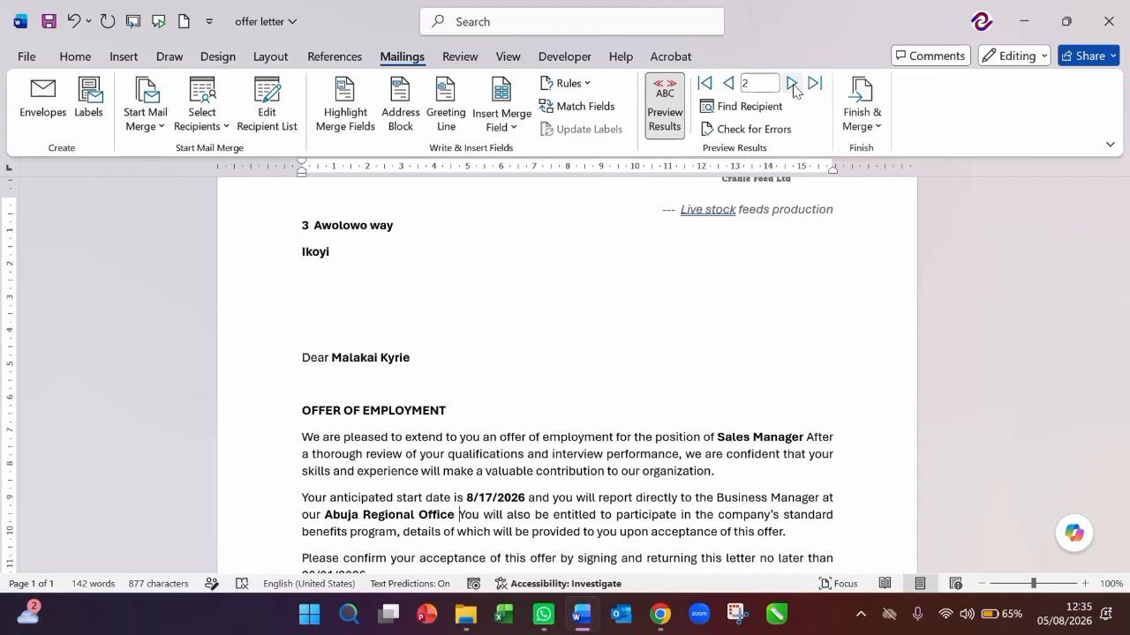
click(791, 84)
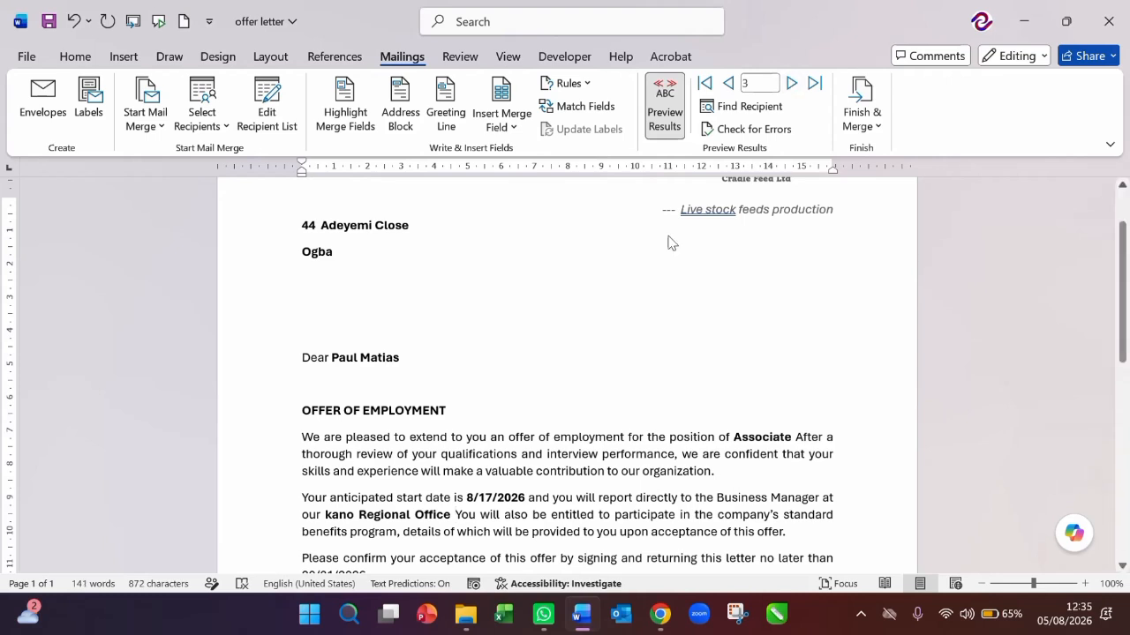
scroll(666, 255, up, 2)
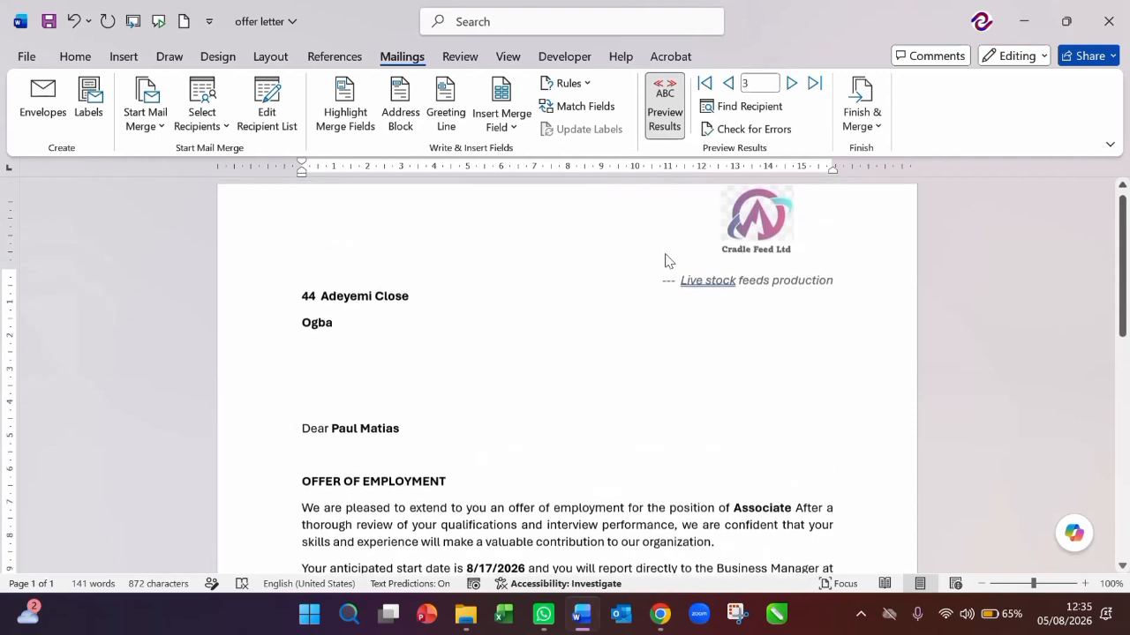
click(729, 83)
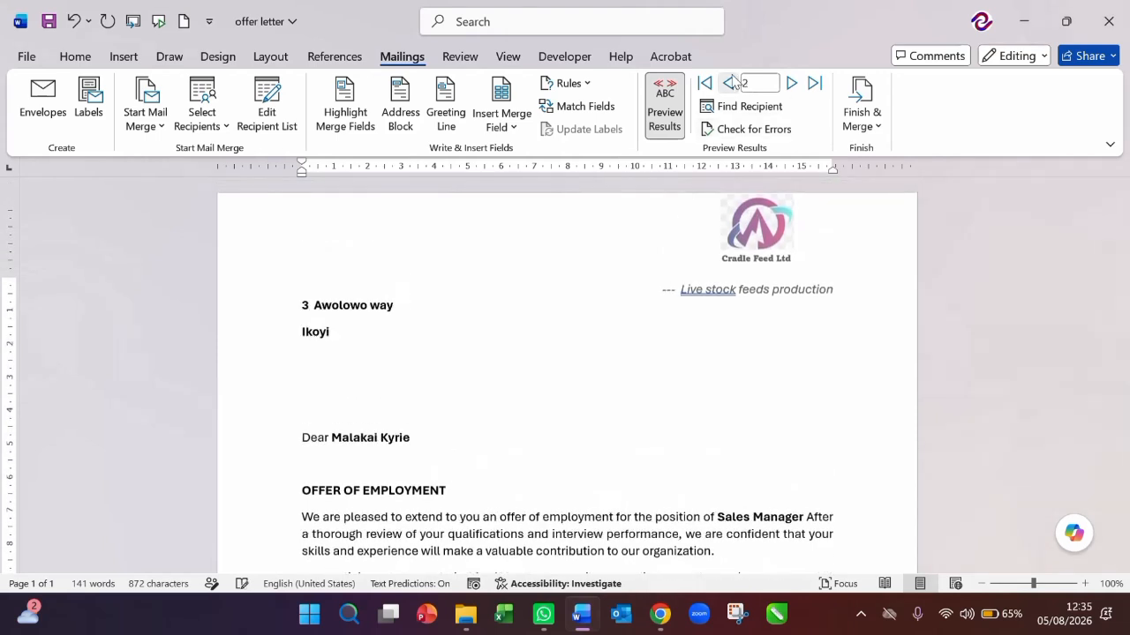
click(706, 84)
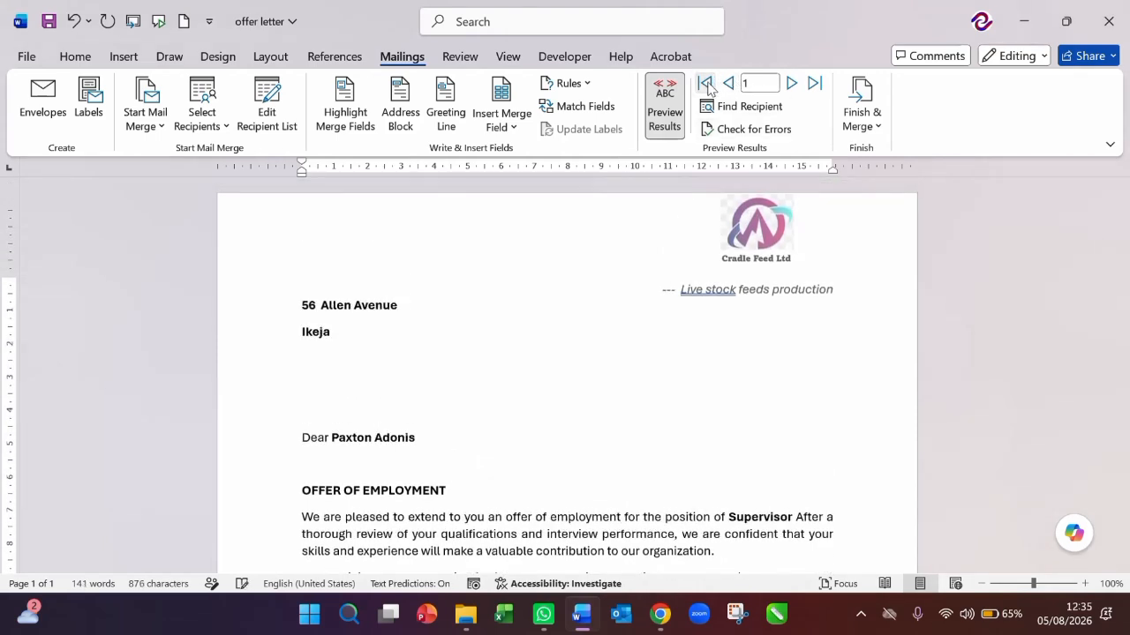
click(667, 117)
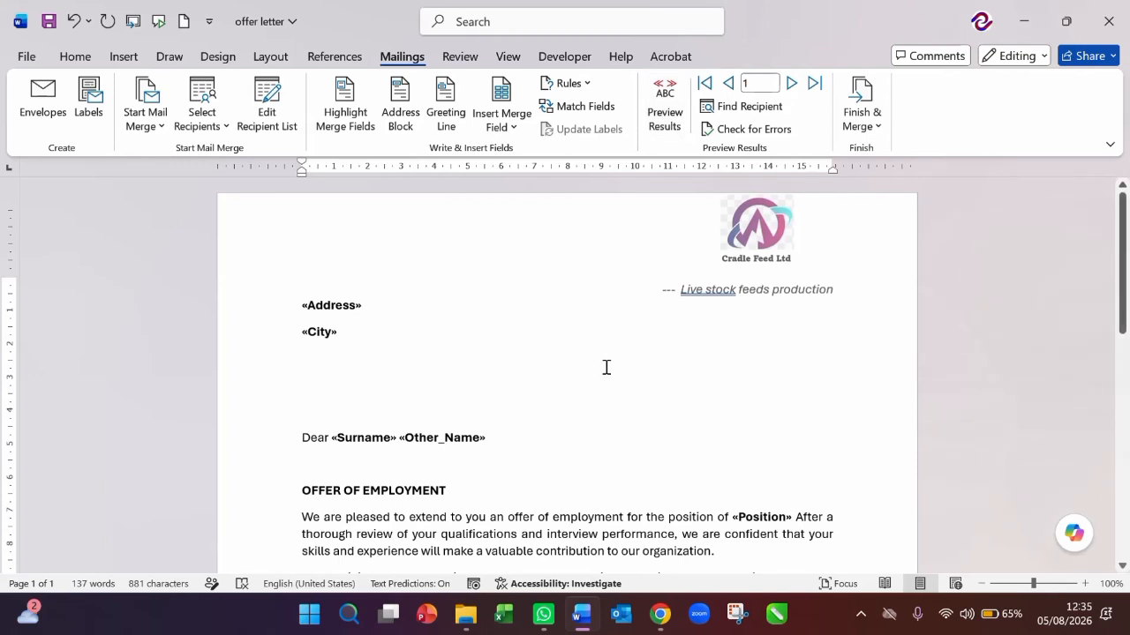
Draw a freehand scribble signature about 1.85 cm high and 2.91 cm wide between "Yours Sincerely," and the signatory's name
scroll(606, 367, down, 3)
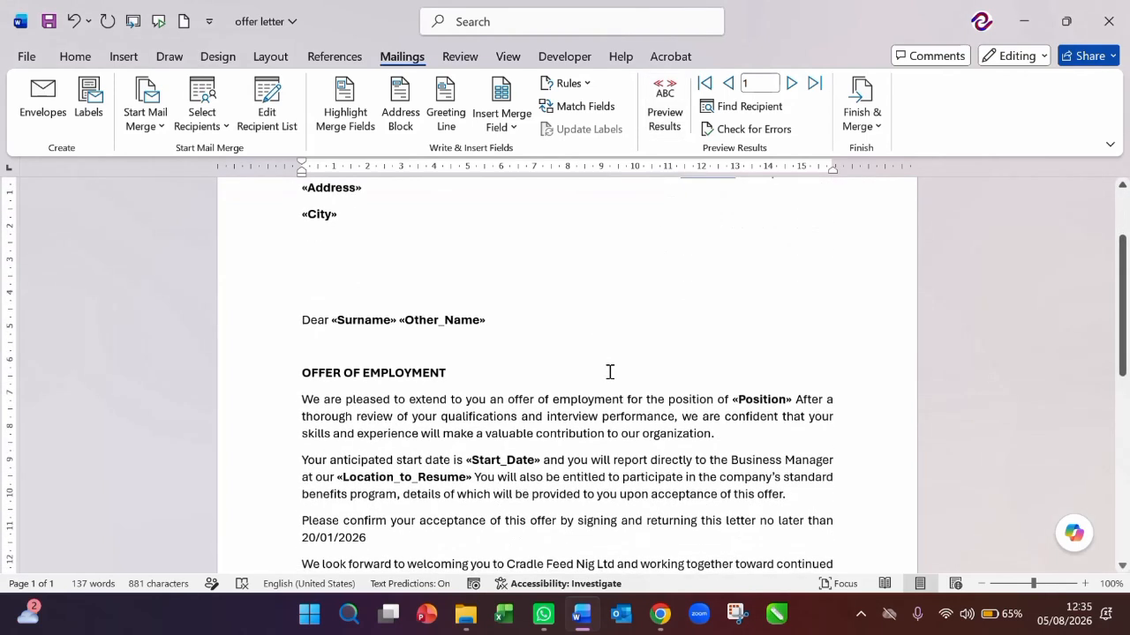
scroll(609, 372, down, 8)
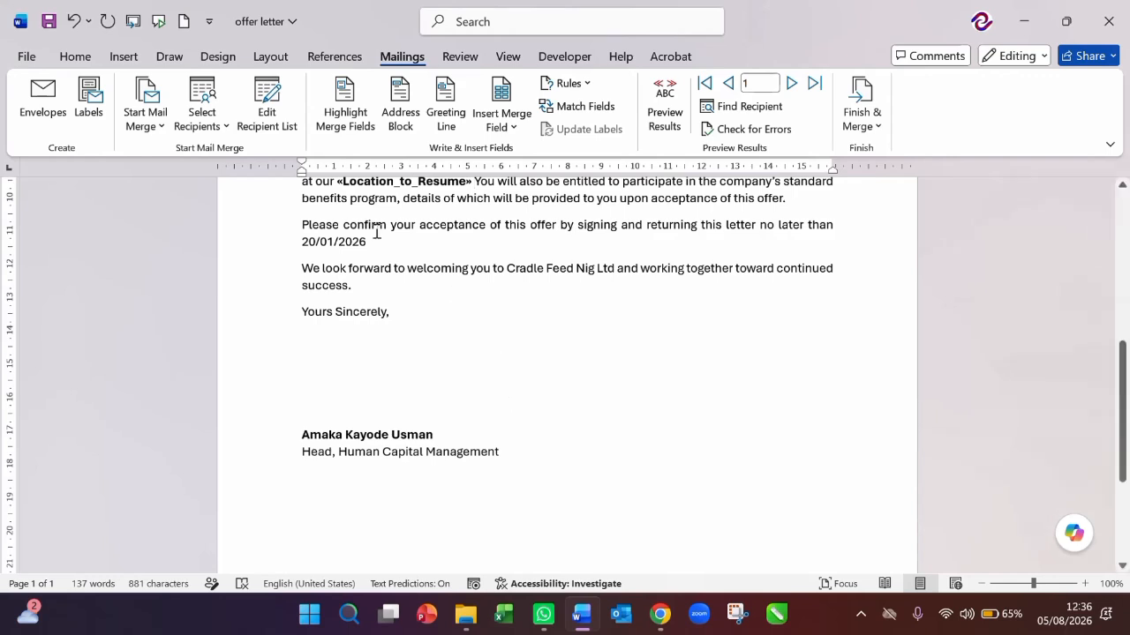
click(121, 57)
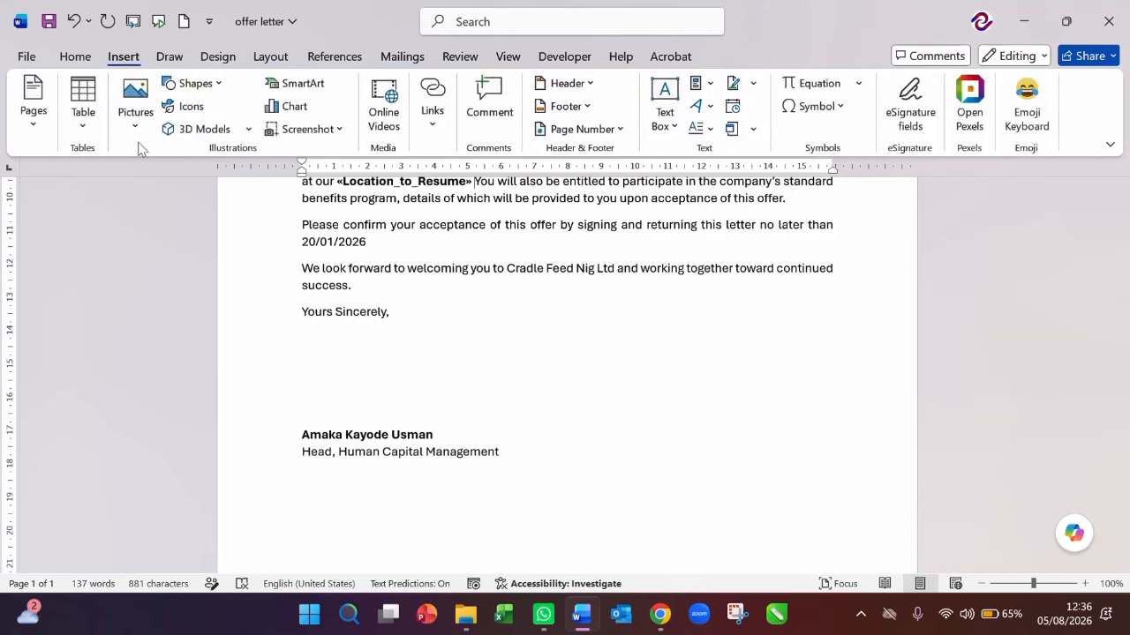
click(196, 83)
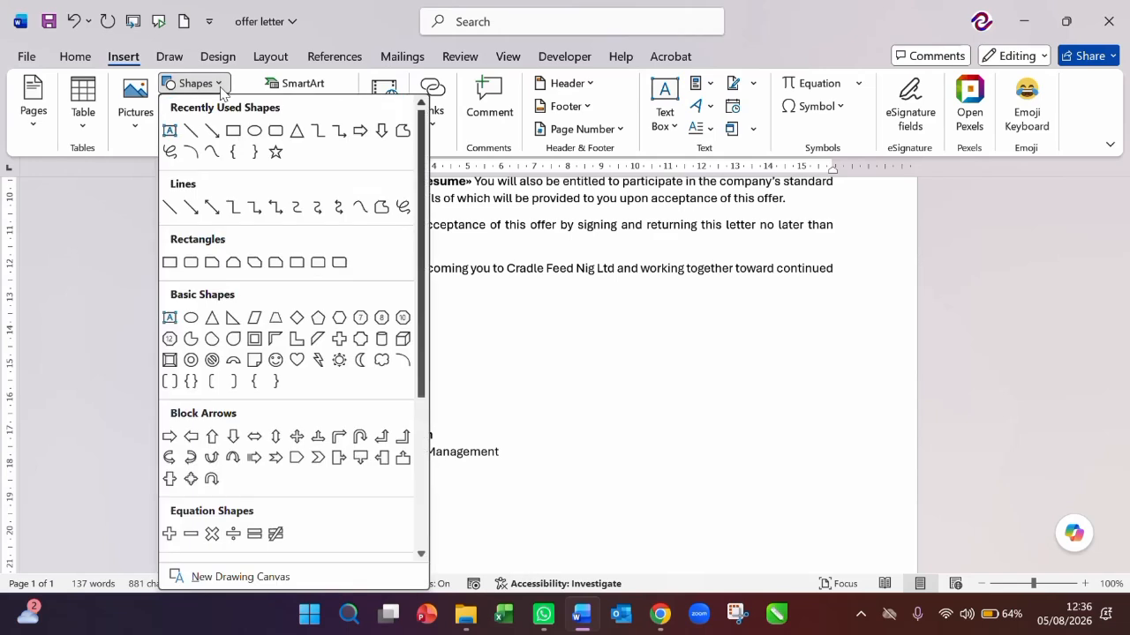
click(403, 207)
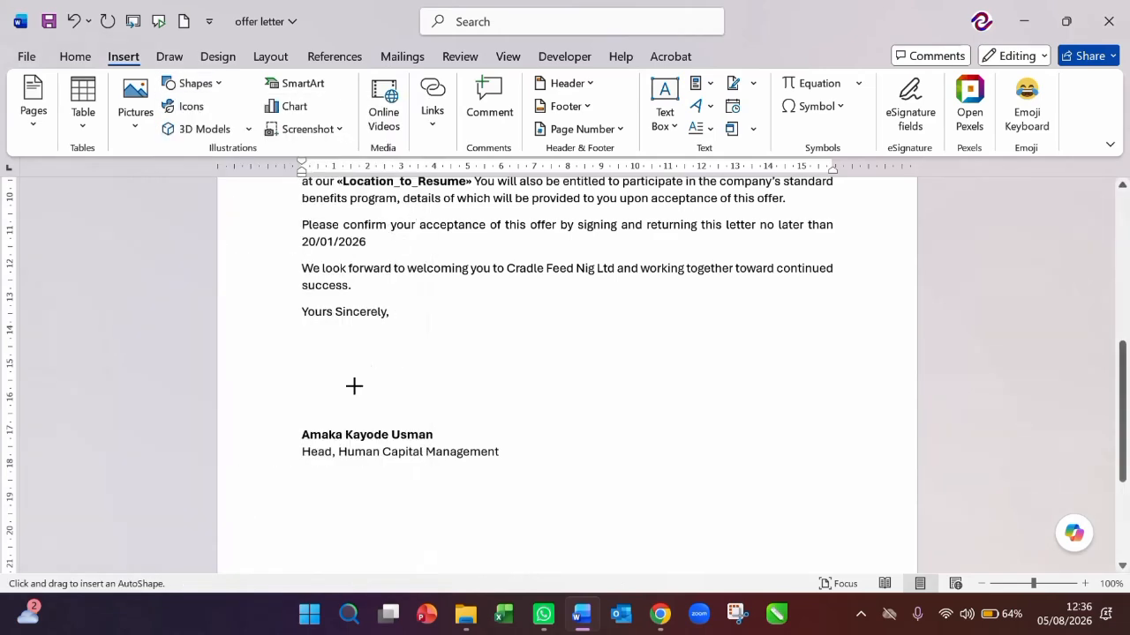
mouse_move(336, 369)
mouse_down()
mouse_move(339, 422)
mouse_move(366, 402)
mouse_move(357, 404)
mouse_move(370, 368)
mouse_move(371, 401)
mouse_move(387, 422)
mouse_move(406, 389)
mouse_move(409, 413)
mouse_move(421, 415)
mouse_move(424, 382)
mouse_move(429, 411)
mouse_move(437, 406)
mouse_move(376, 397)
mouse_up()
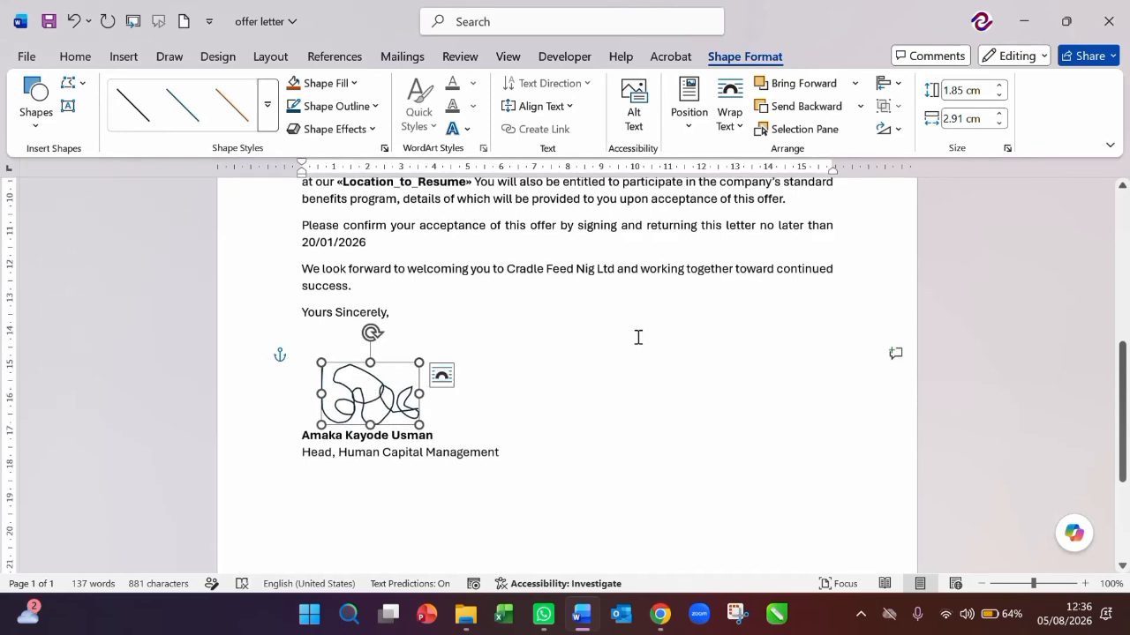
scroll(638, 337, up, 5)
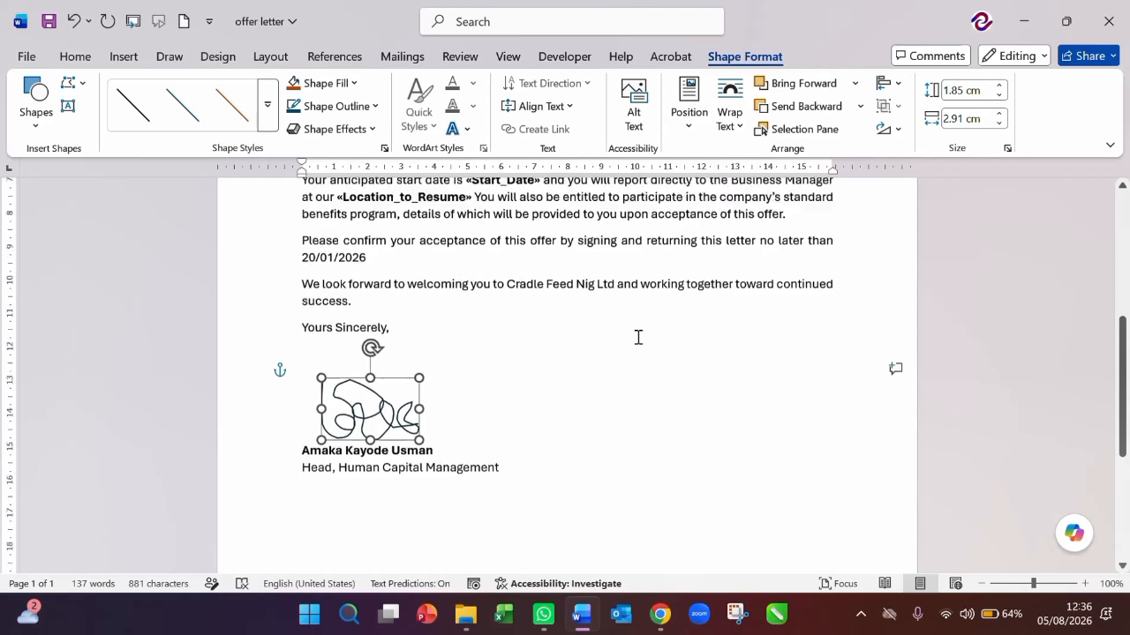
scroll(638, 337, up, 3)
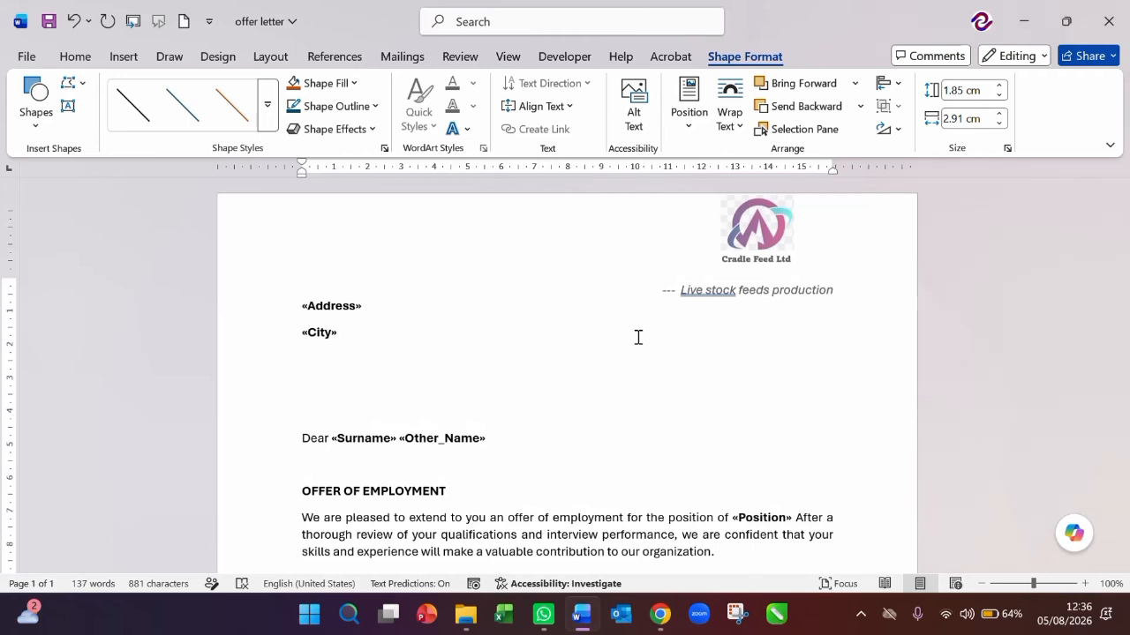
click(684, 329)
click(404, 55)
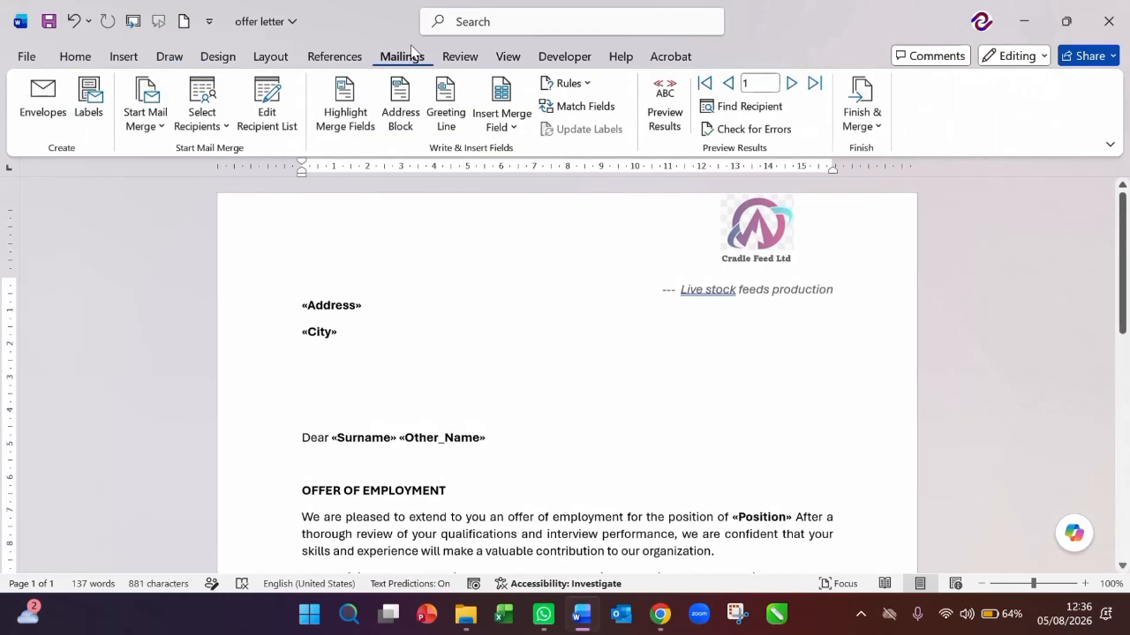
click(879, 126)
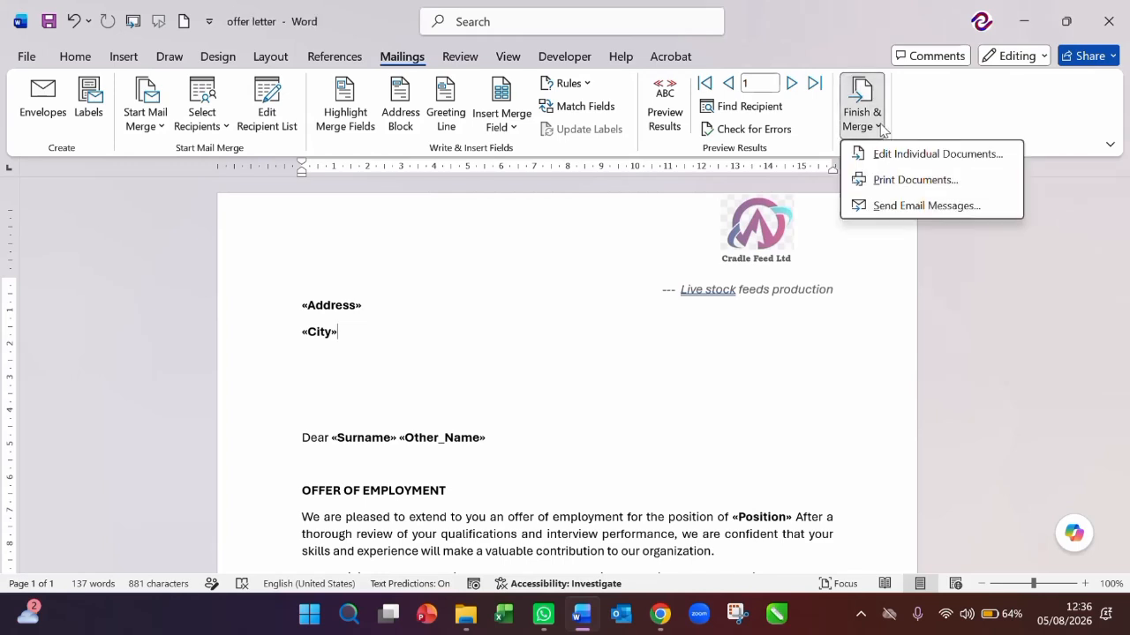
click(925, 208)
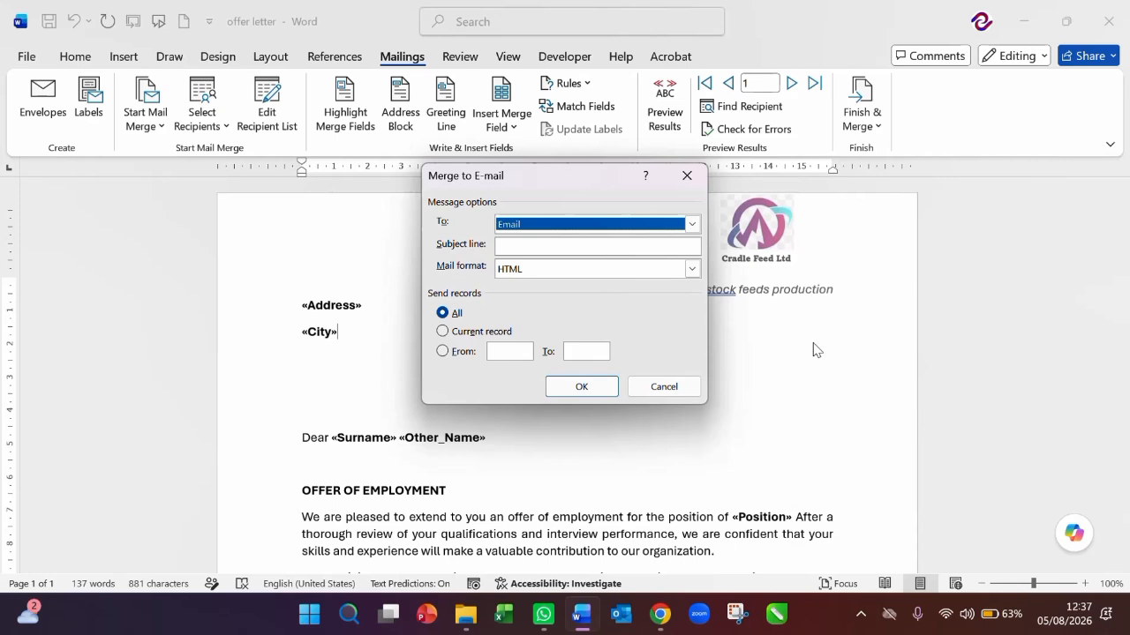
click(612, 245)
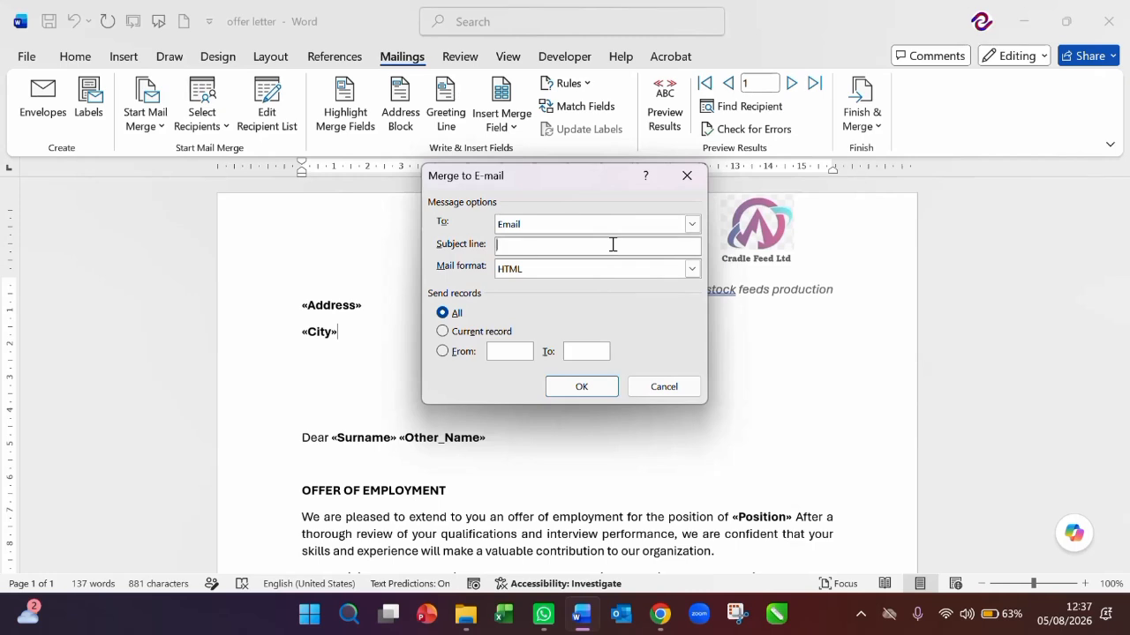
click(608, 268)
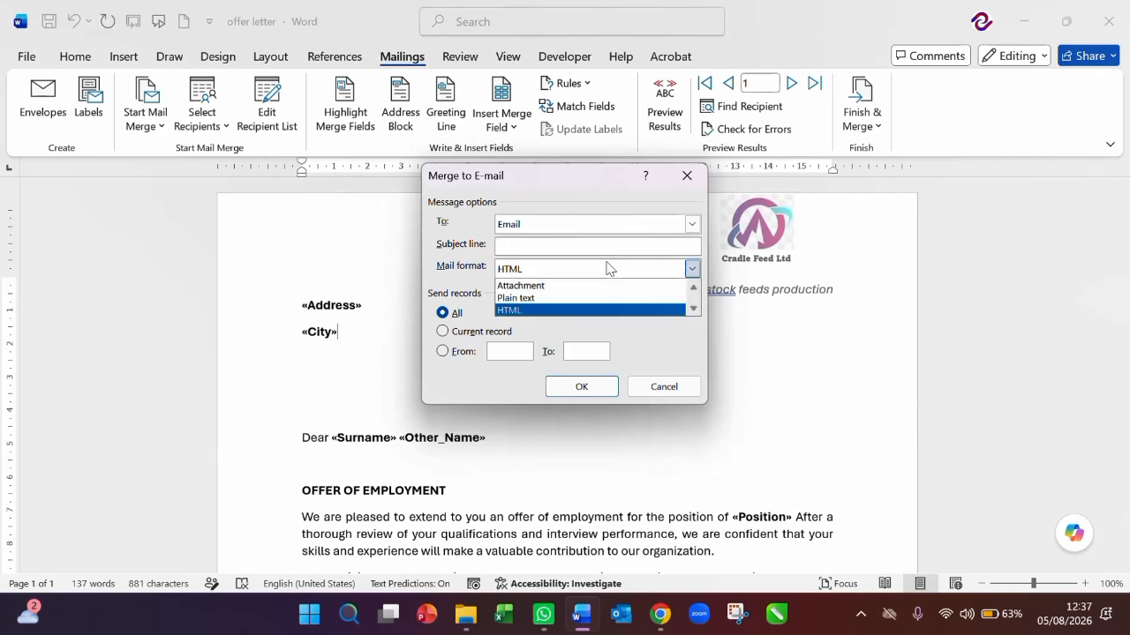
click(557, 308)
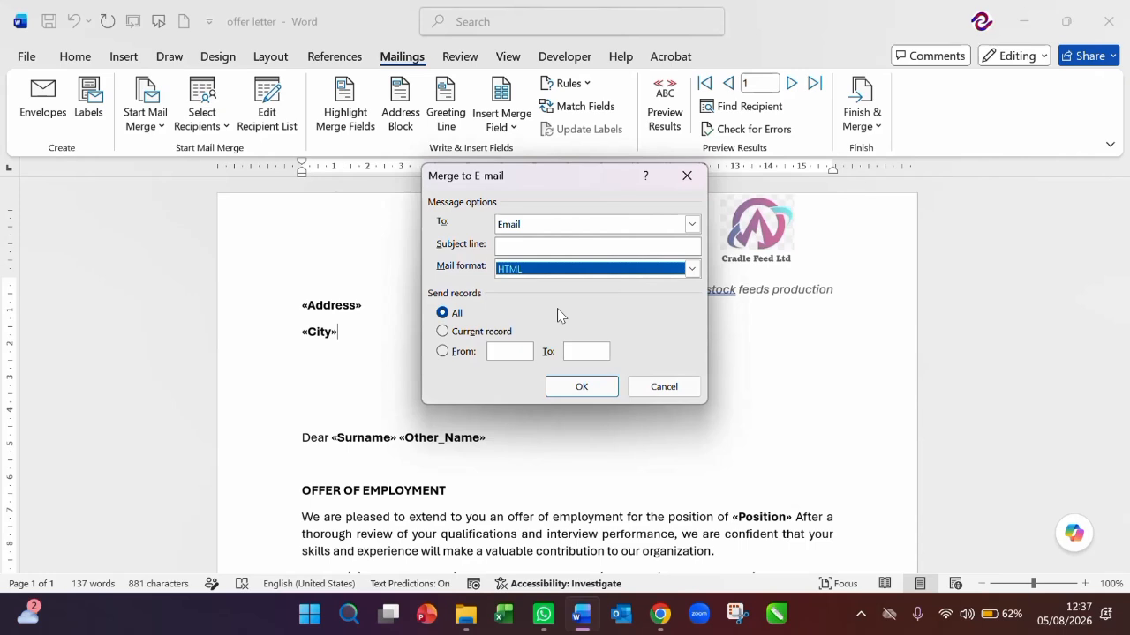
click(514, 350)
text(1)
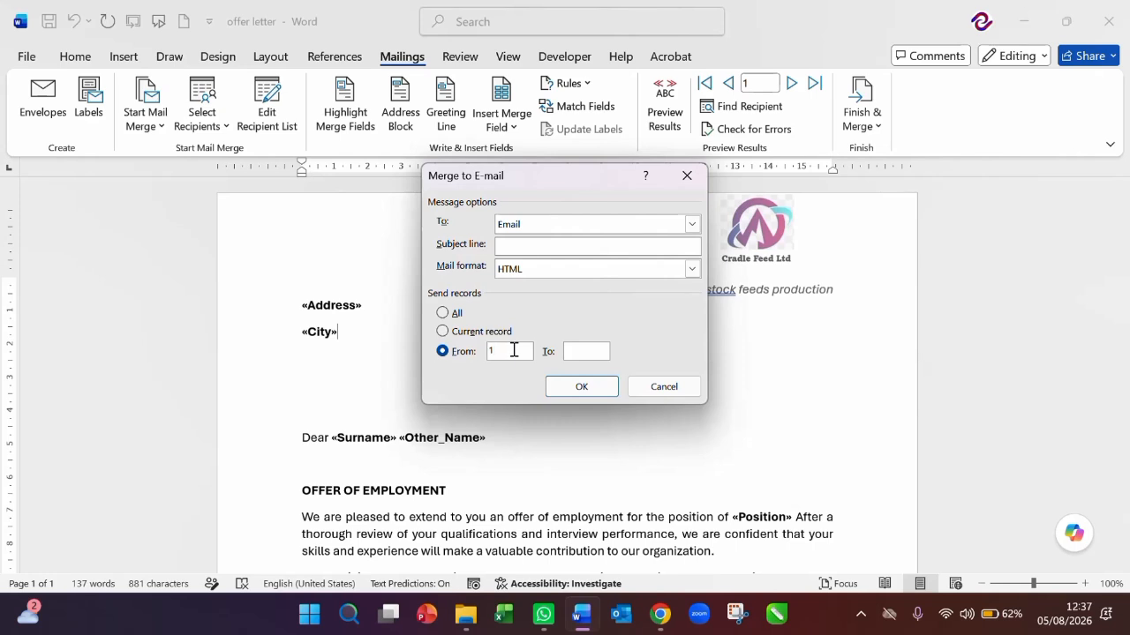
click(575, 350)
text(31)
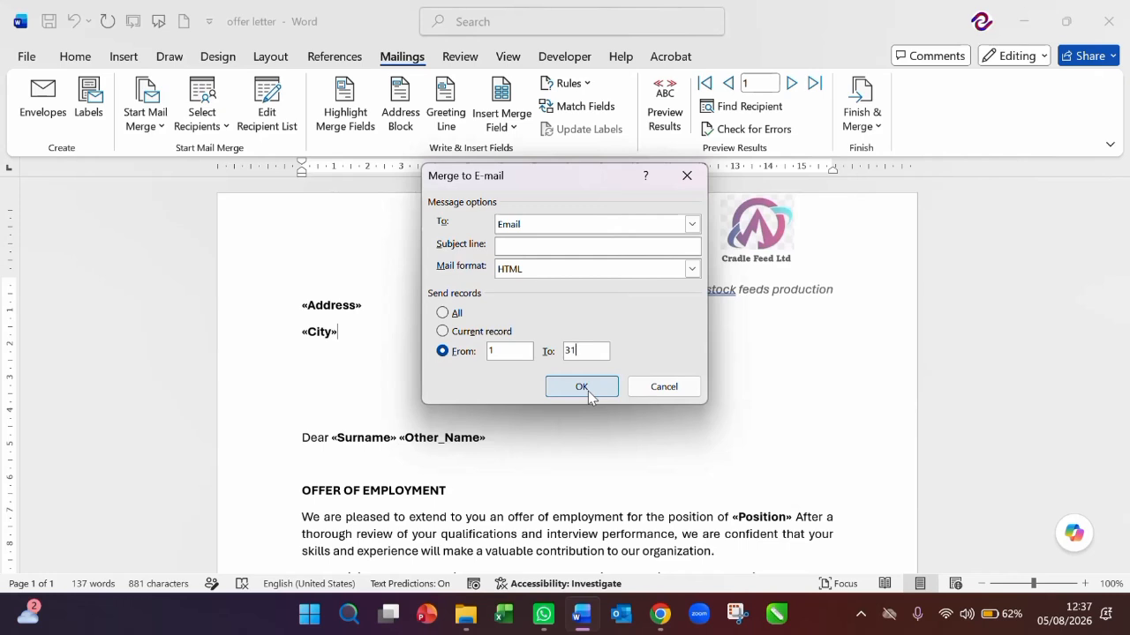
click(655, 392)
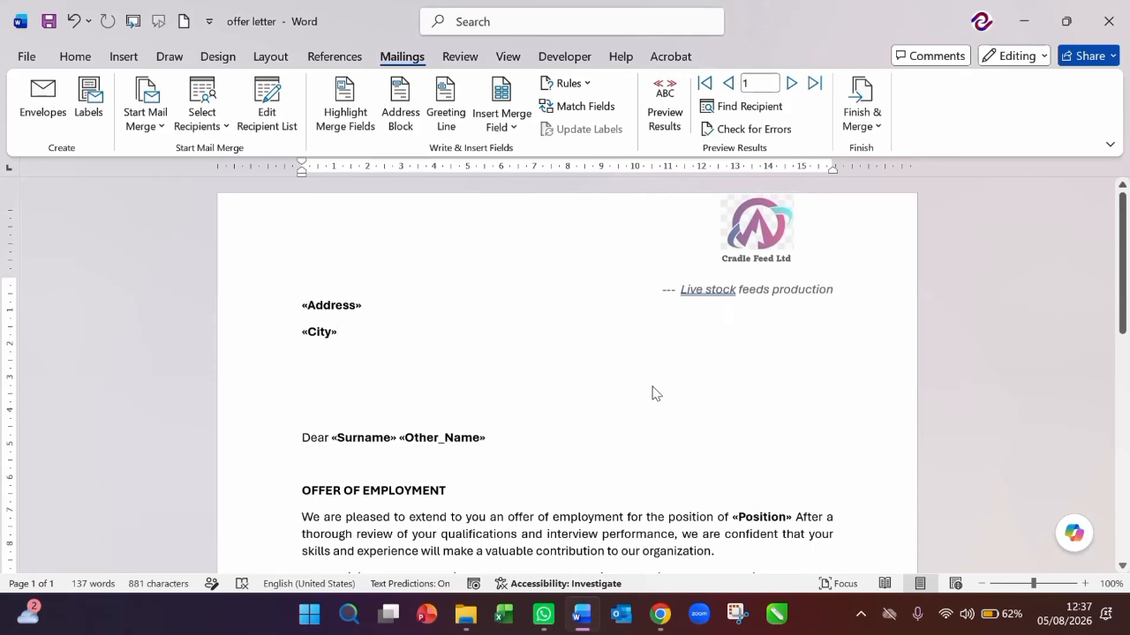
Merge records 1 to 31 into a new document of individually editable letters
click(878, 128)
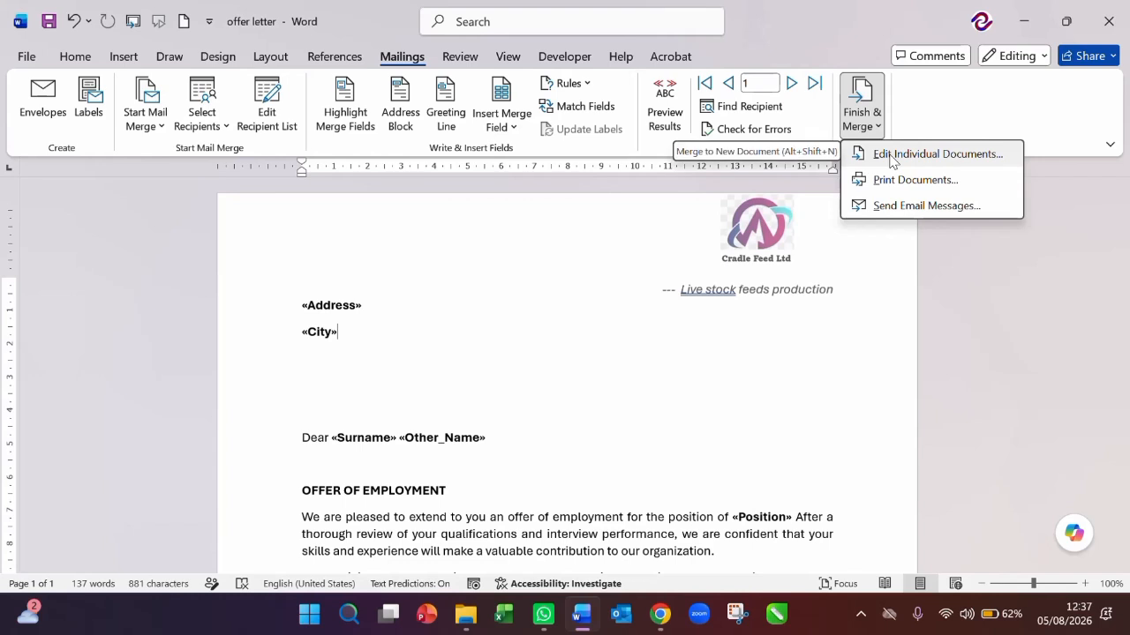
click(891, 156)
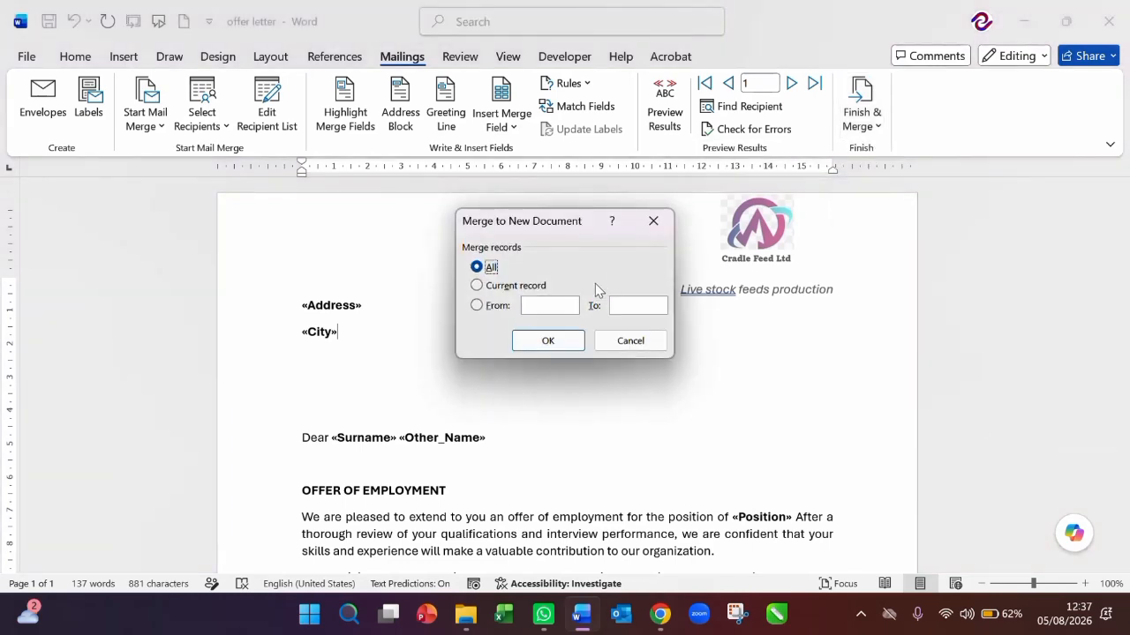
click(558, 301)
text(1)
click(622, 306)
text(31)
click(566, 344)
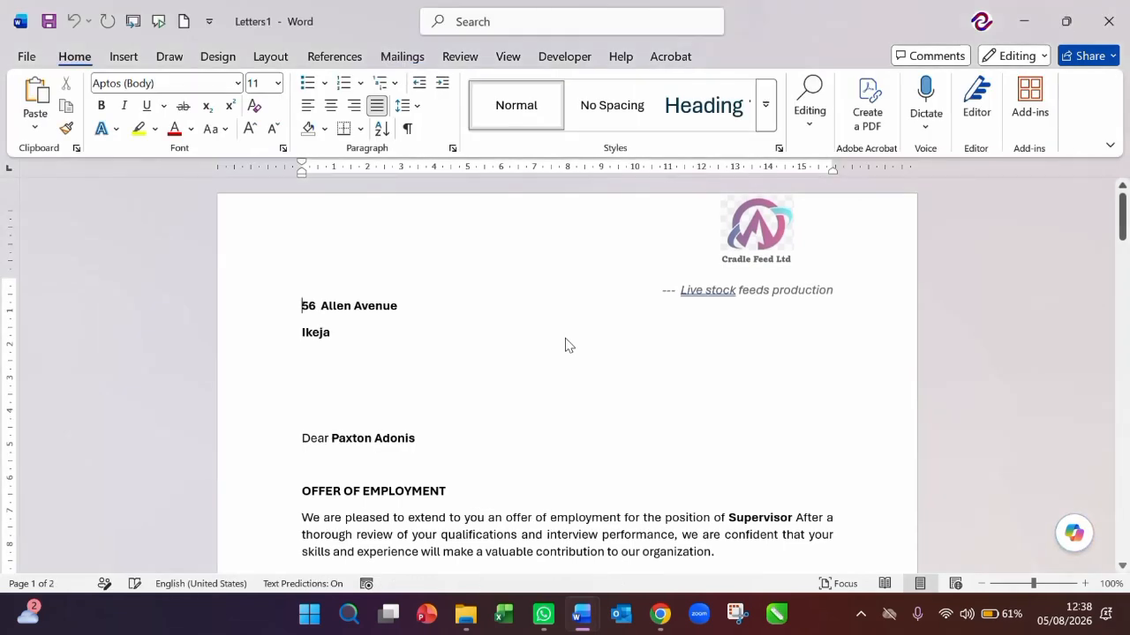
Examine the merged letters page by page, checking each recipient's address, name, position, start date, office location and signature
scroll(565, 339, down, 2)
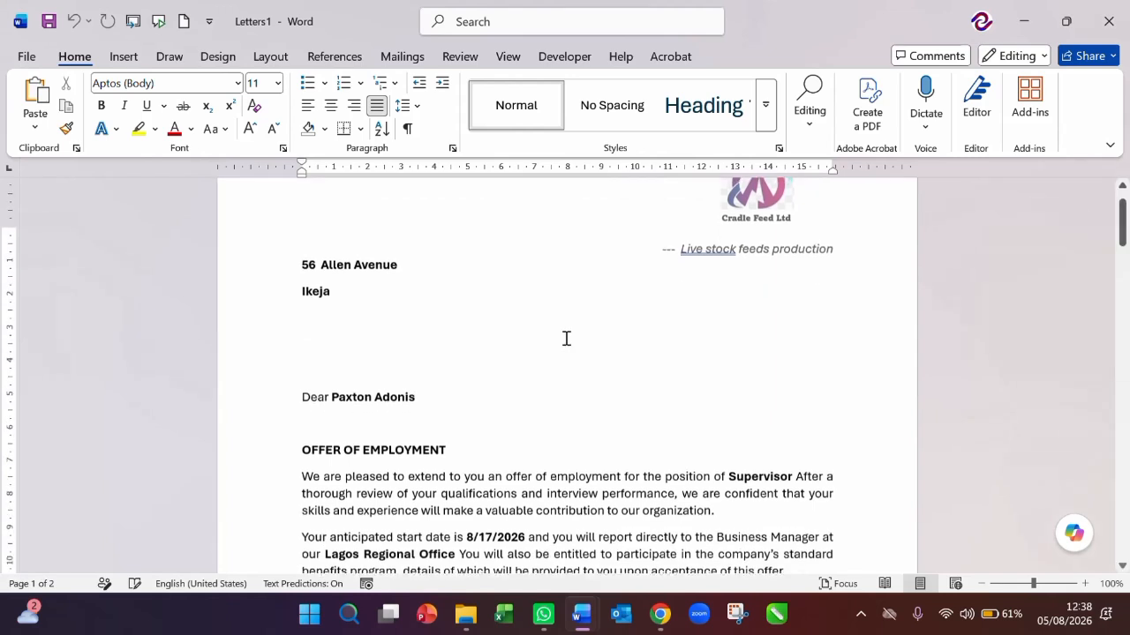
scroll(576, 284, down, 15)
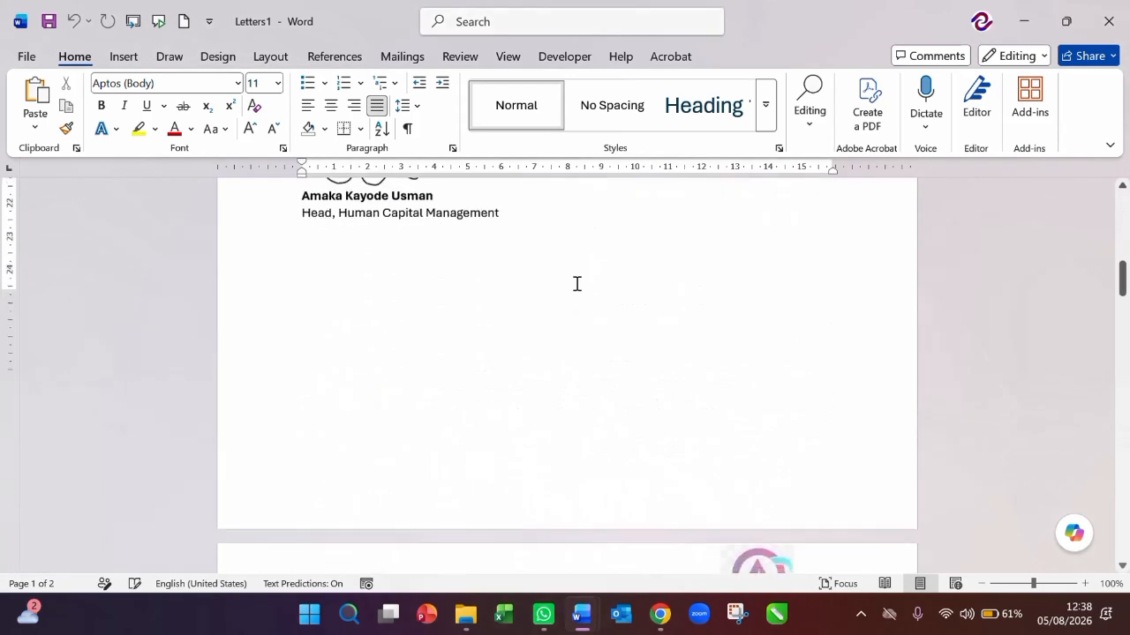
scroll(577, 284, down, 3)
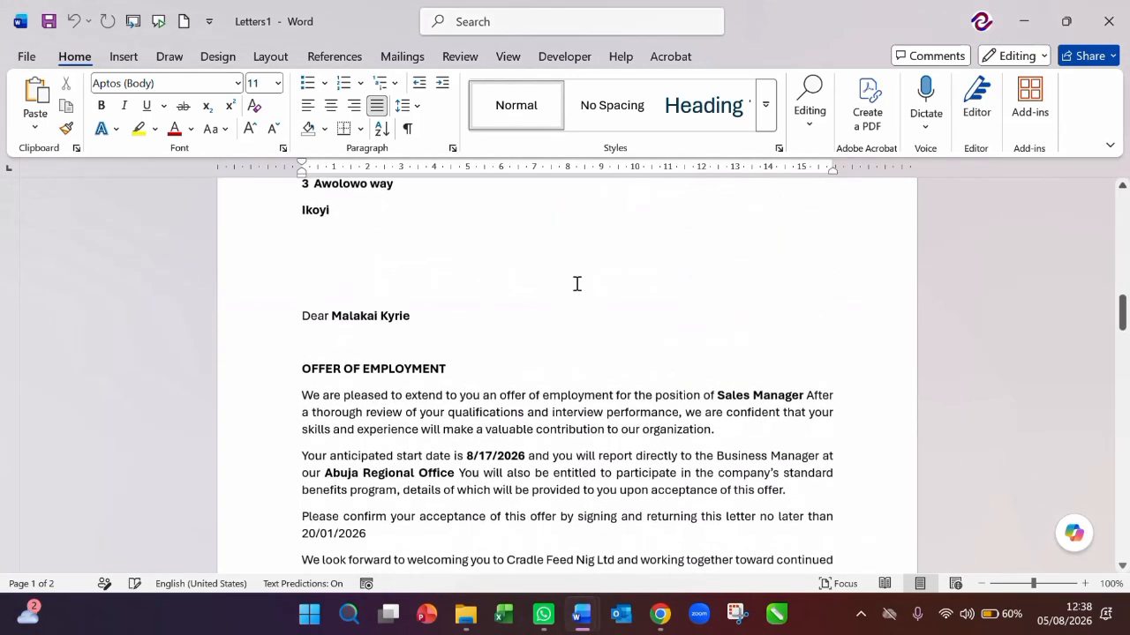
scroll(576, 284, down, 3)
scroll(576, 283, up, 3)
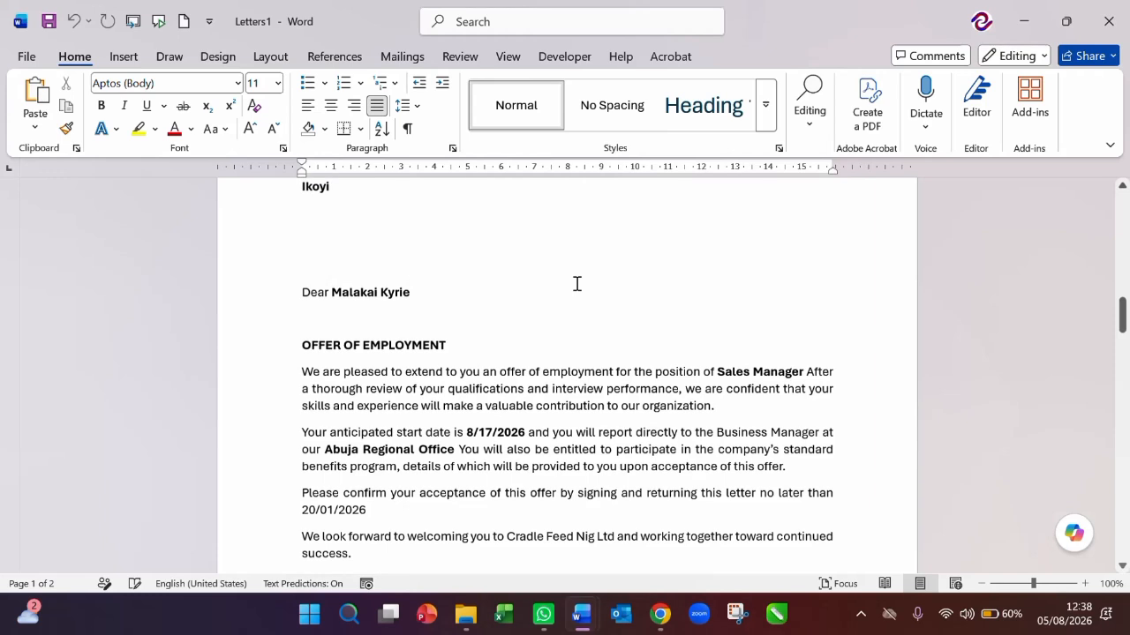
scroll(577, 283, up, 2)
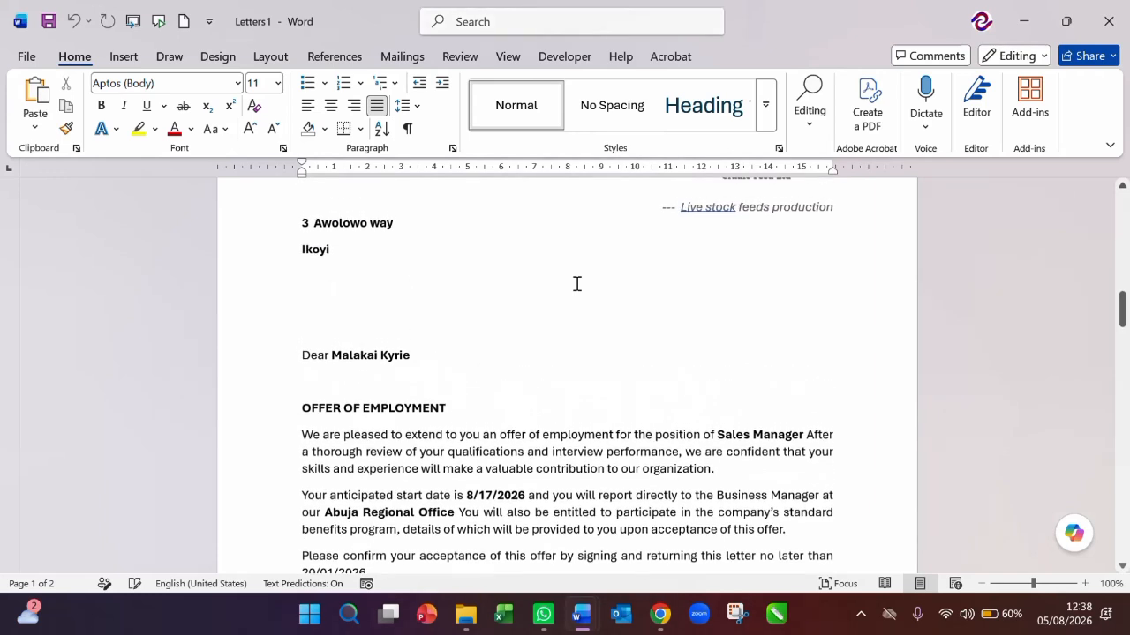
scroll(576, 283, down, 7)
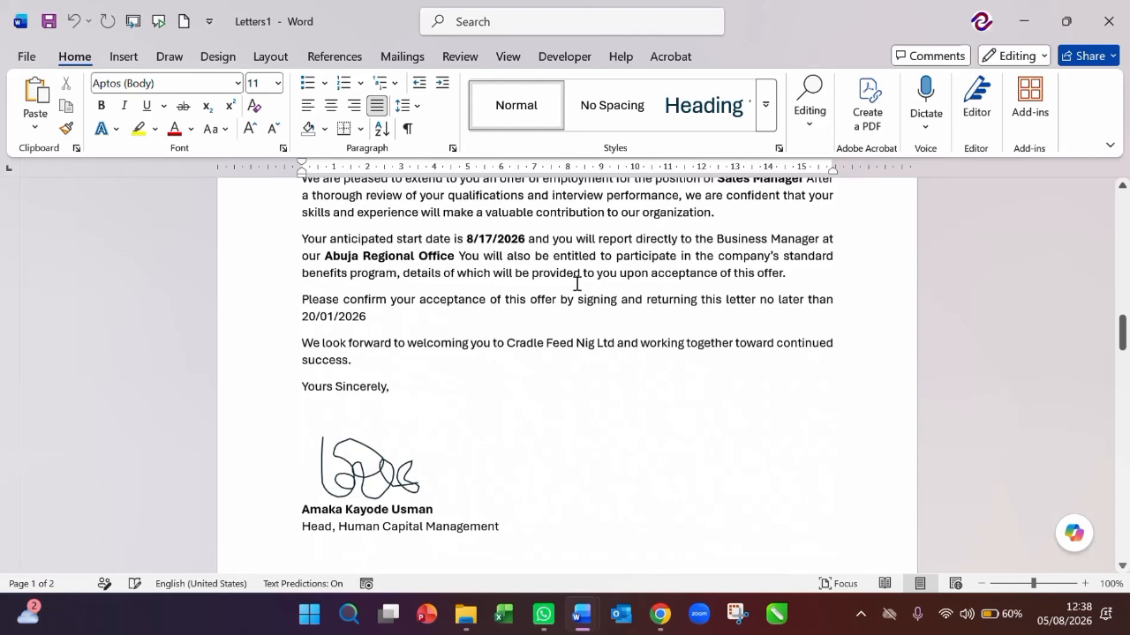
scroll(576, 283, down, 12)
scroll(576, 291, down, 20)
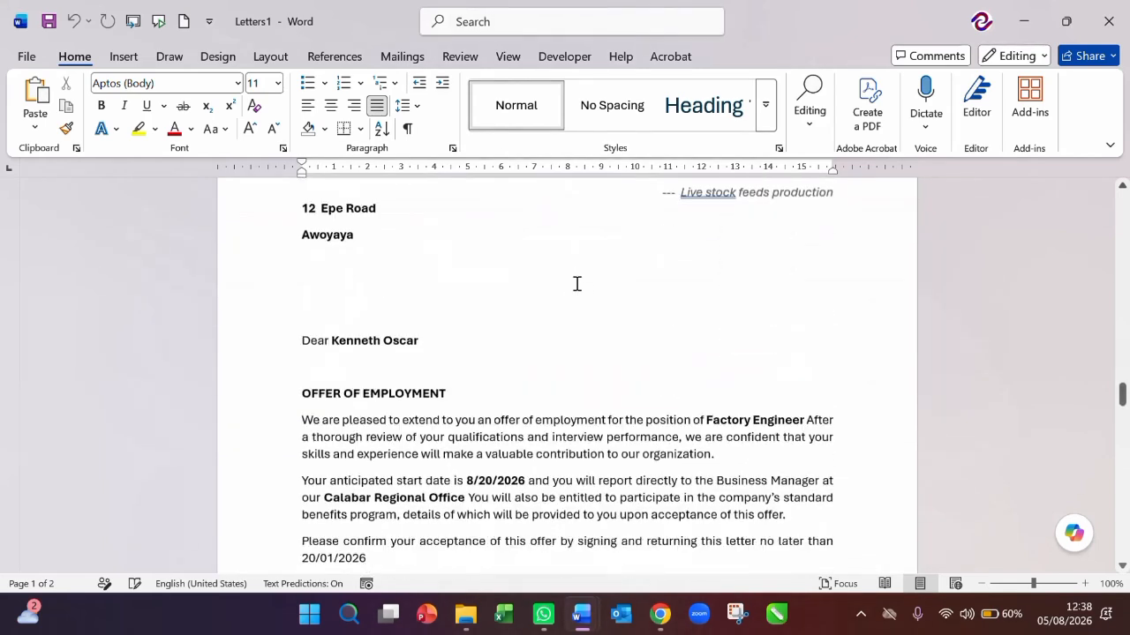
click(559, 370)
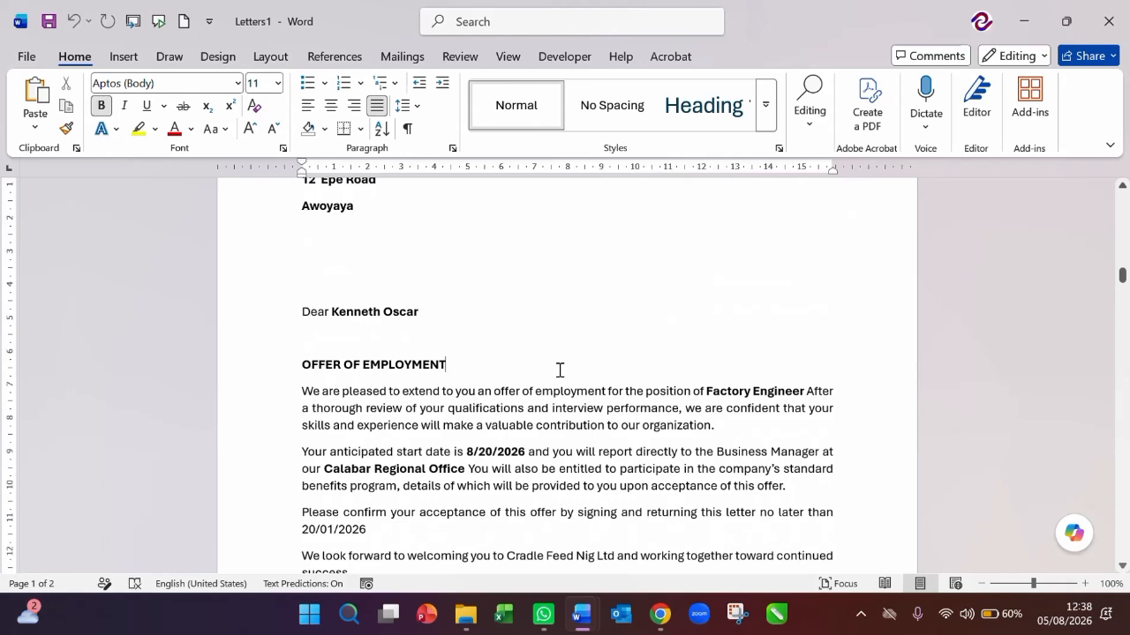
scroll(560, 370, down, 10)
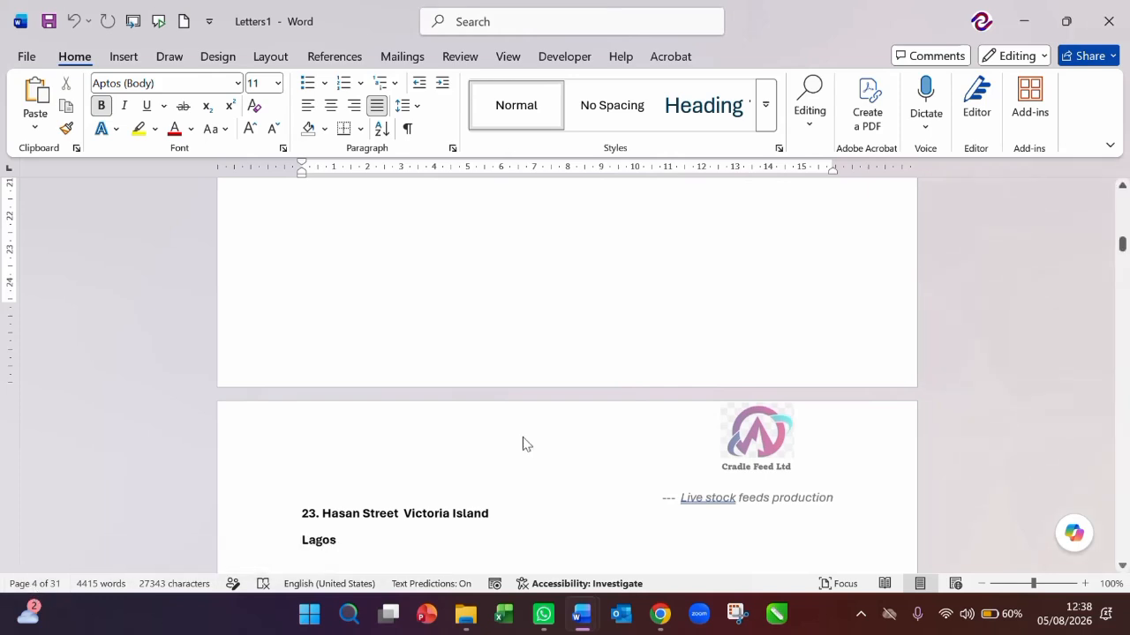
scroll(524, 443, down, 20)
scroll(523, 437, down, 20)
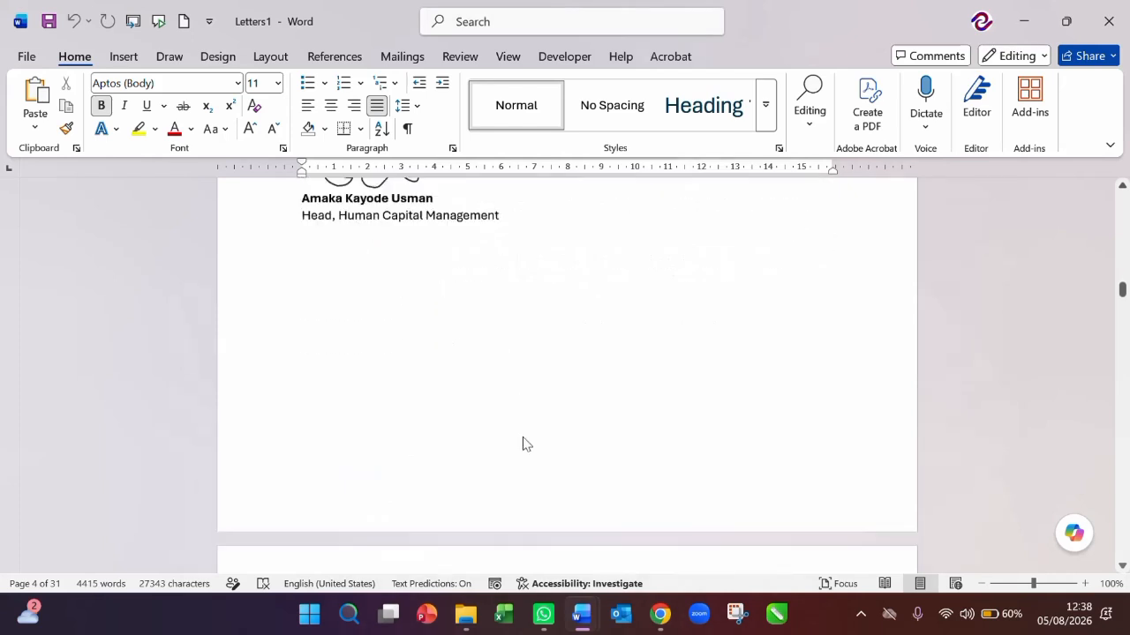
scroll(527, 443, down, 6)
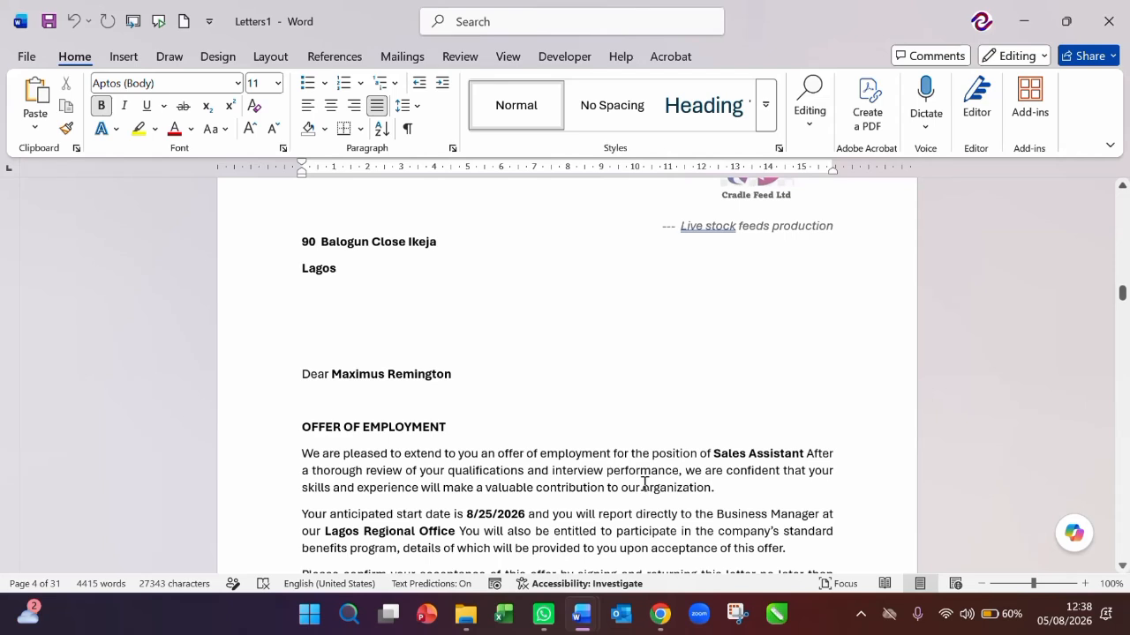
Compare the offer letter template with the merged letters document, and close the merged document without saving it
mouse_move(586, 620)
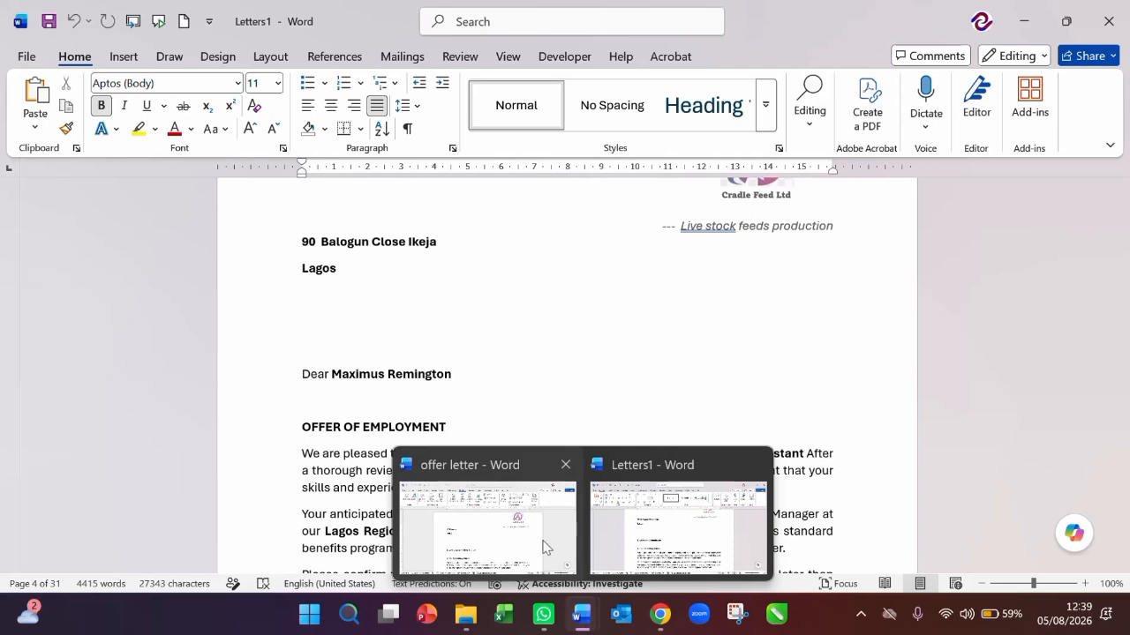
mouse_move(512, 542)
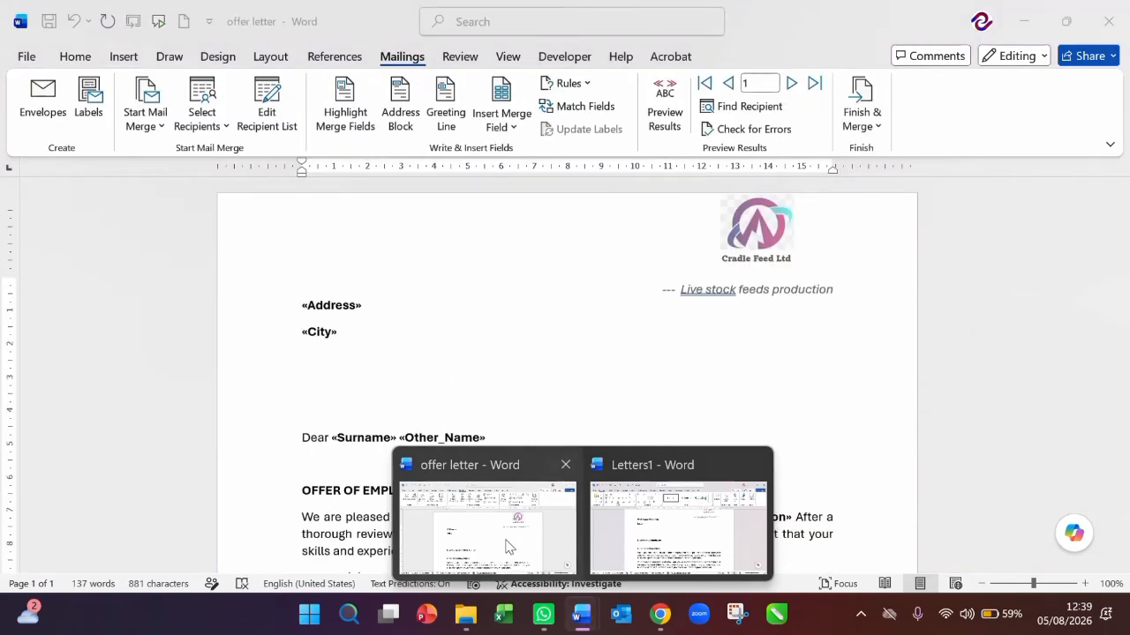
mouse_move(691, 532)
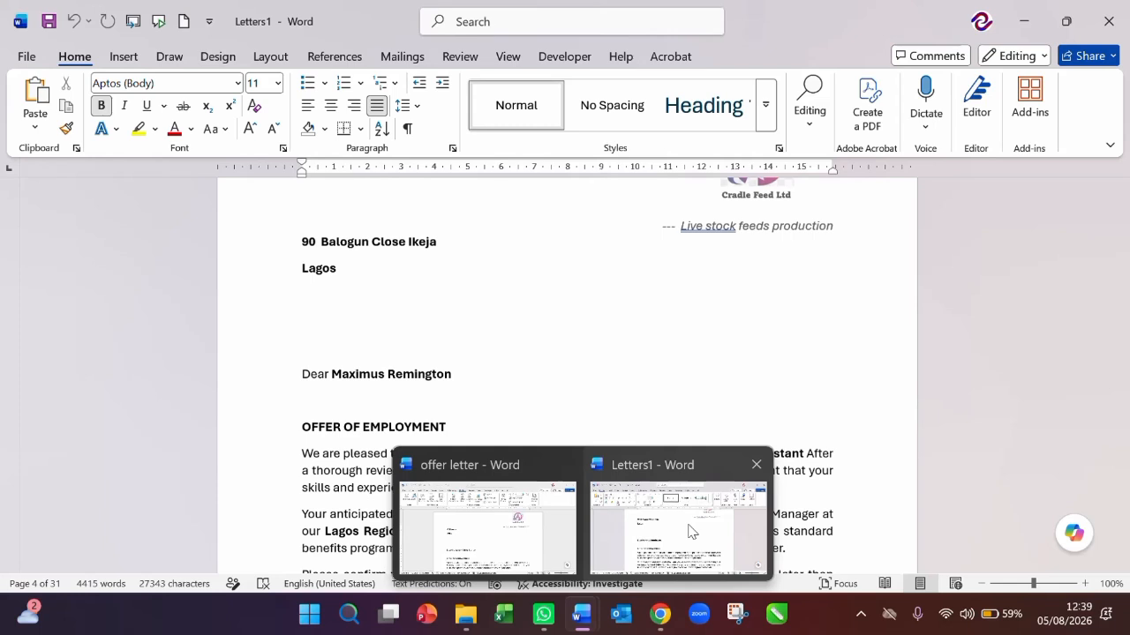
click(691, 531)
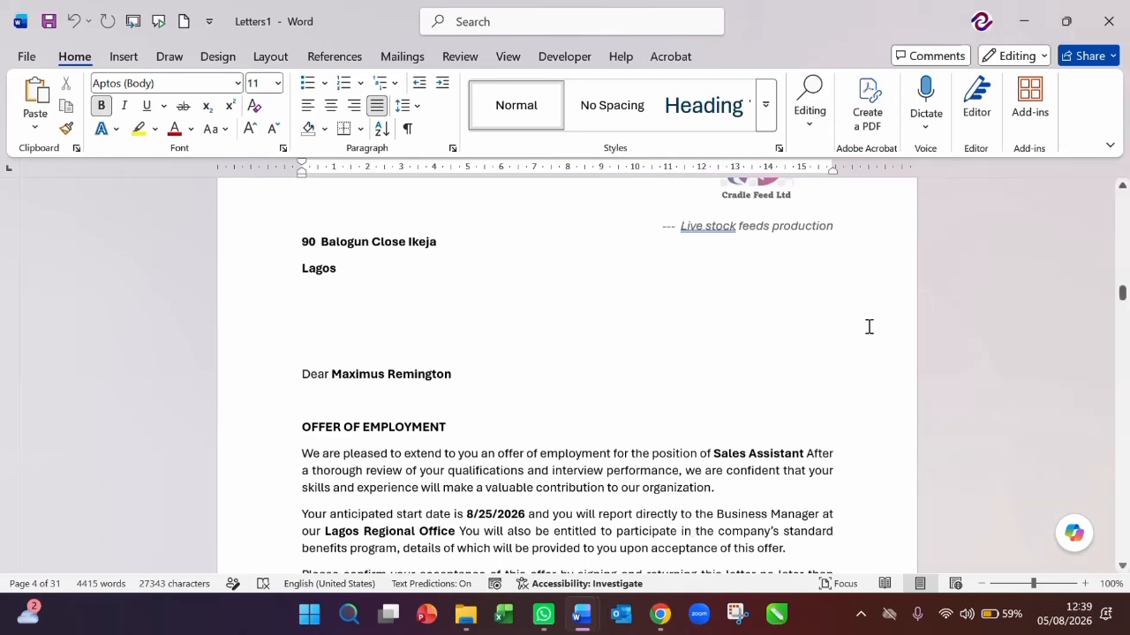
click(1108, 21)
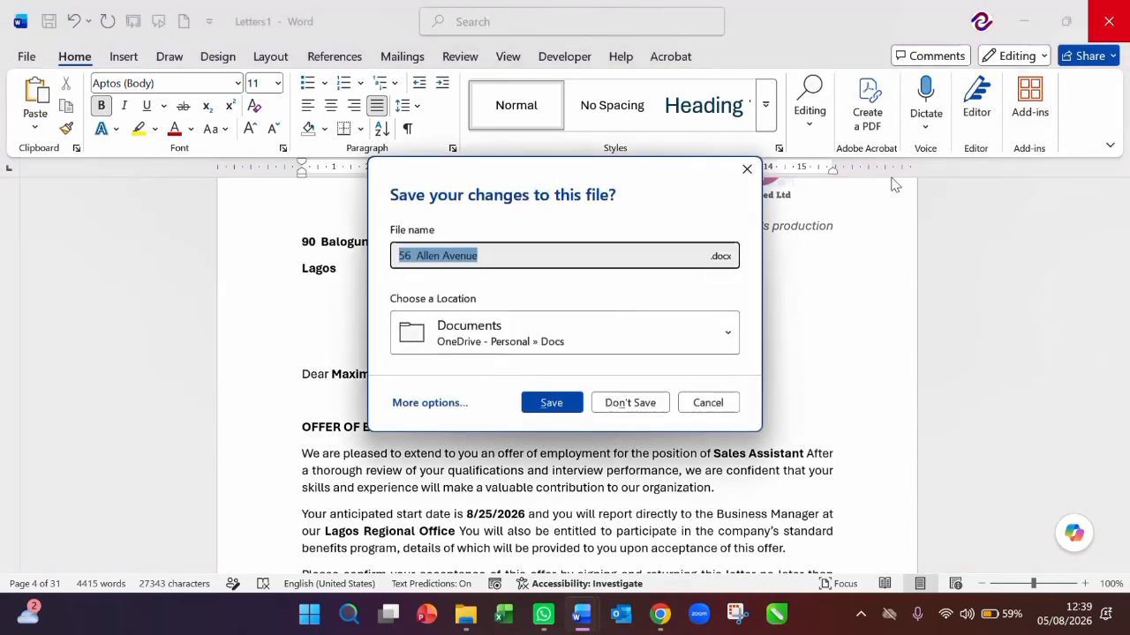
click(634, 403)
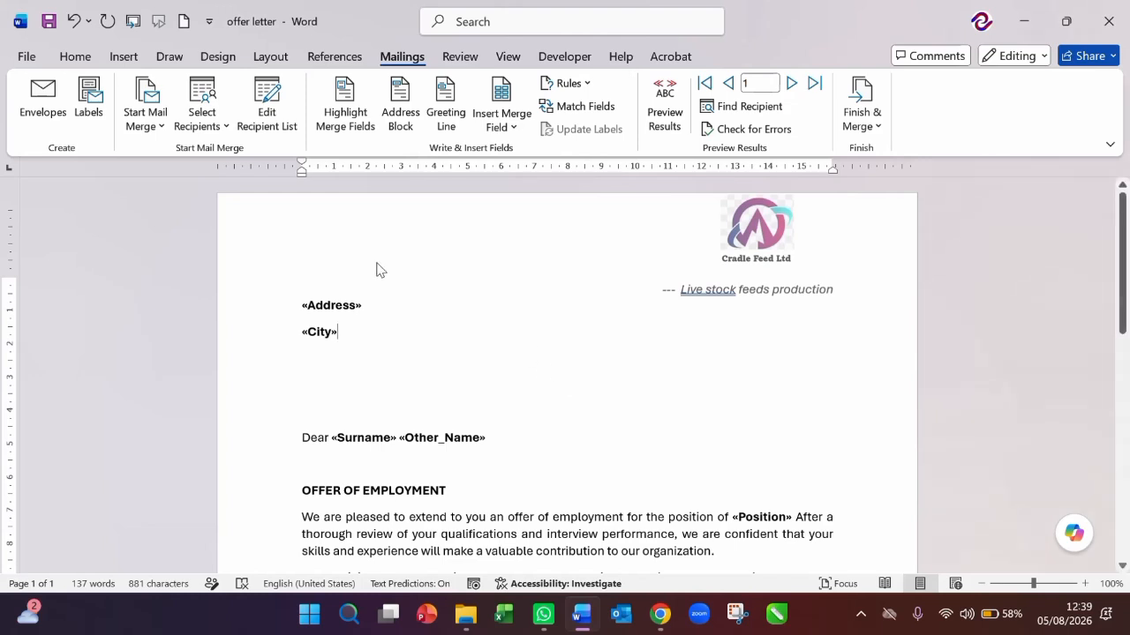
Open the Mail Merge.xlsx data source for editing from the recipient list, and try to select the start date of entry 7
click(267, 108)
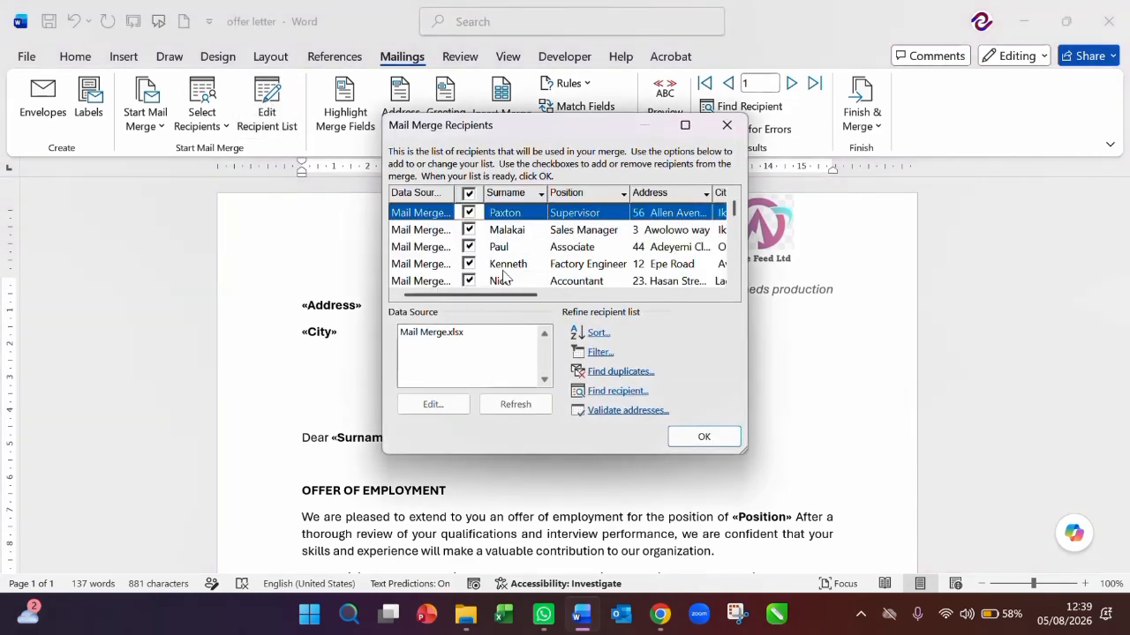
click(437, 334)
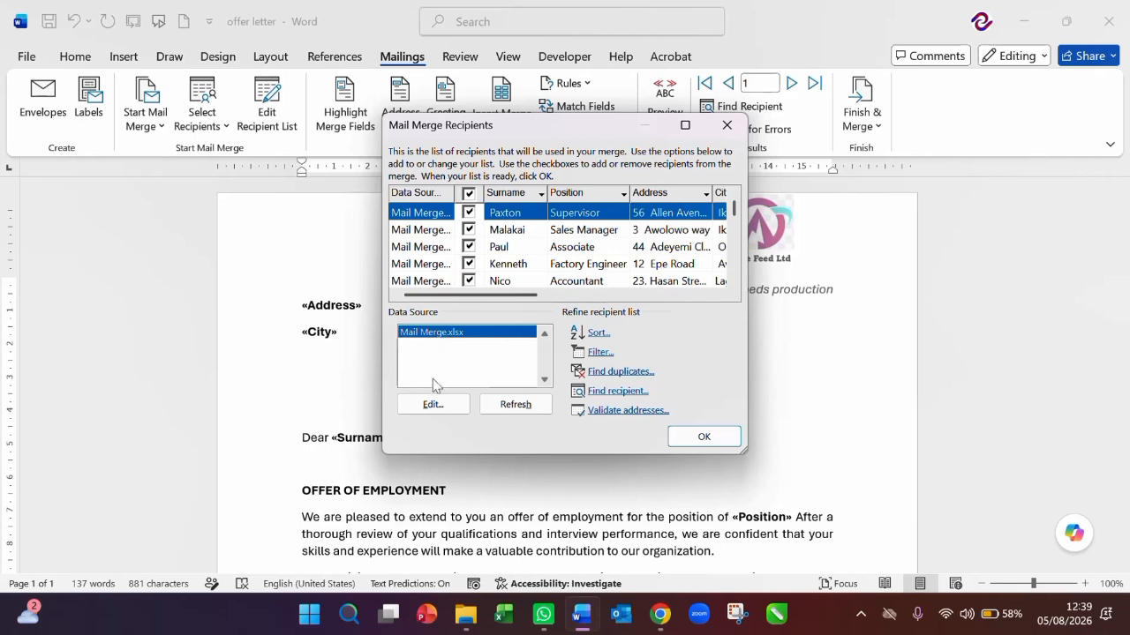
click(439, 406)
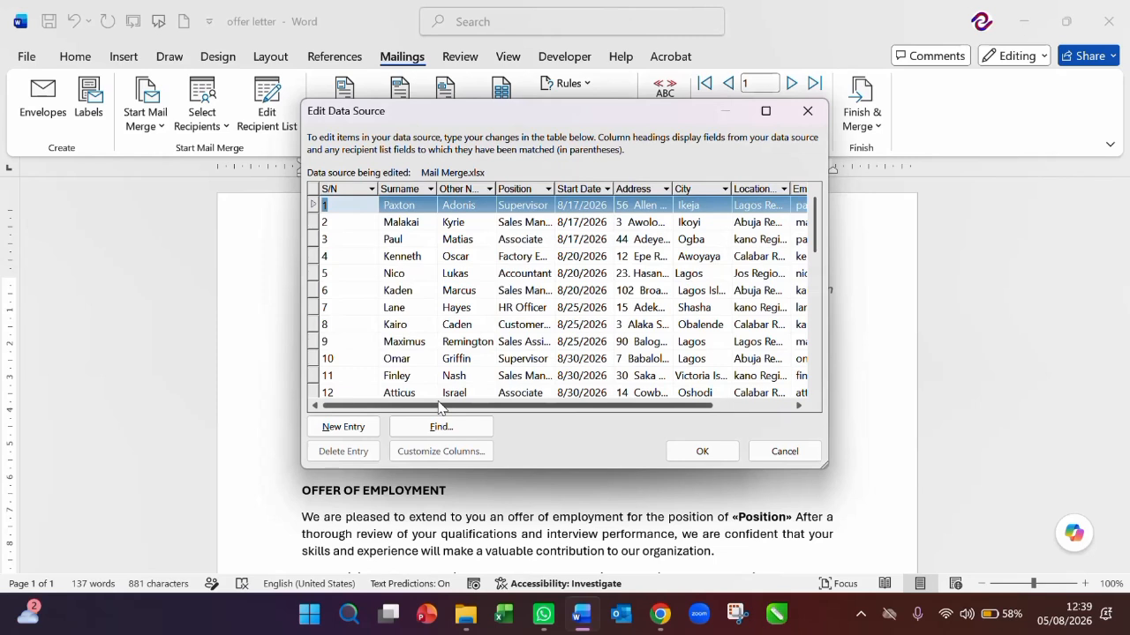
click(572, 313)
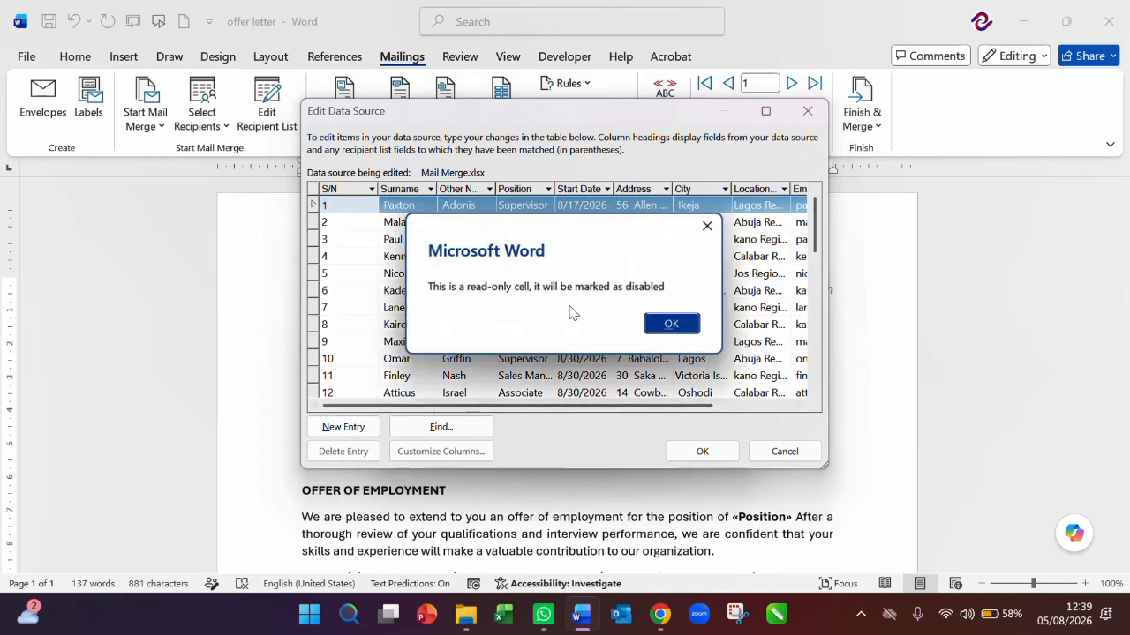
click(671, 324)
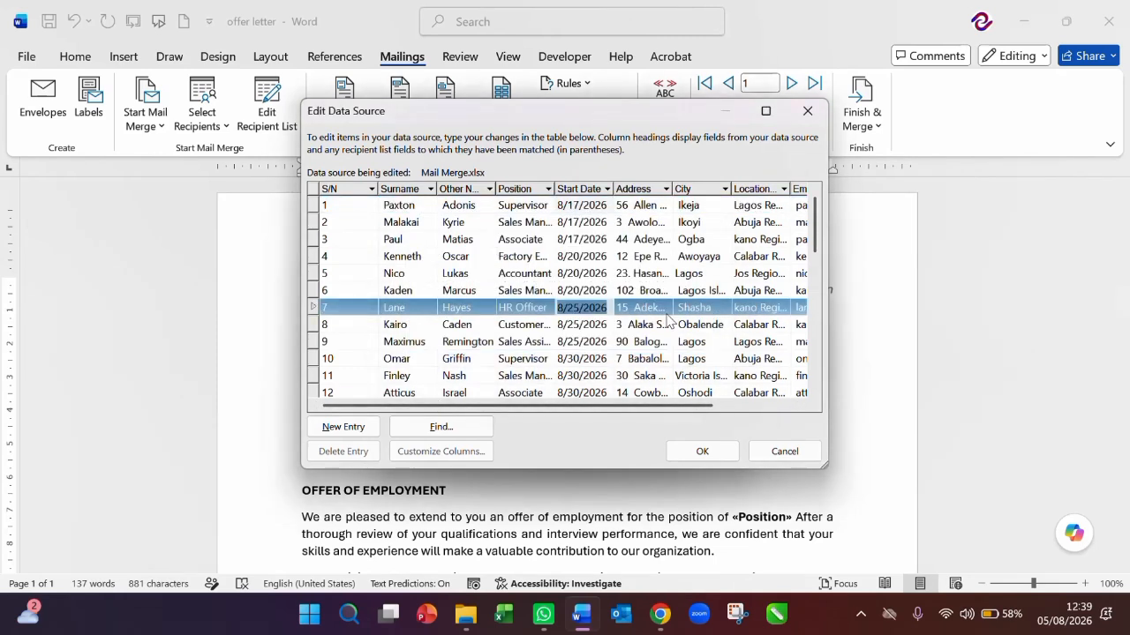
Change the house number at the beginning of entry 7's address to 50
click(632, 311)
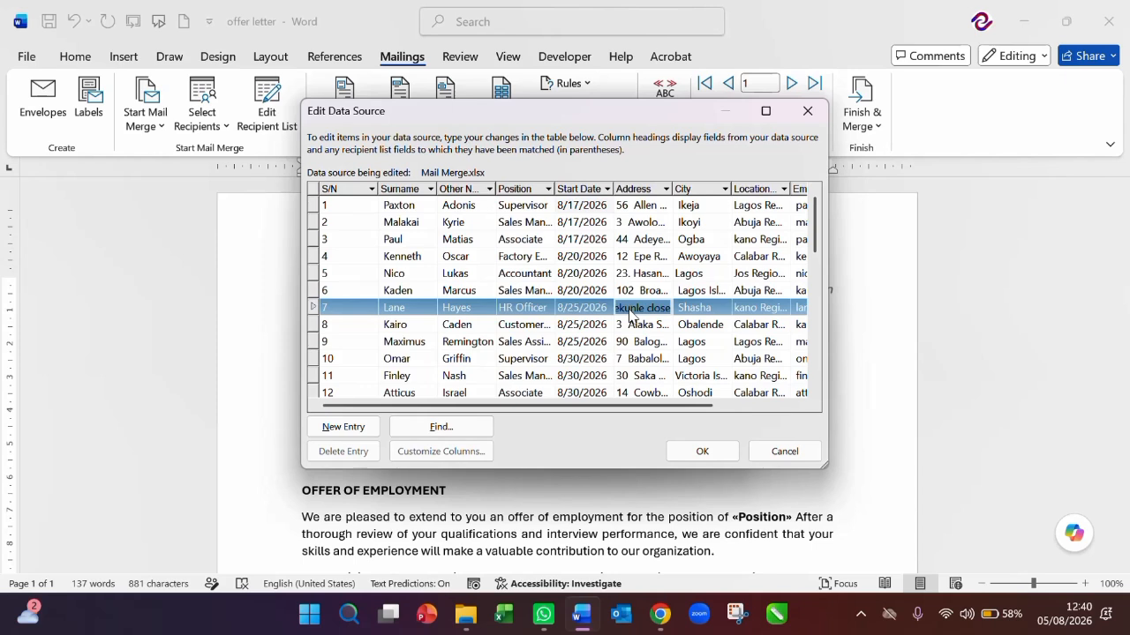
click(631, 310)
key(Home)
text(15)
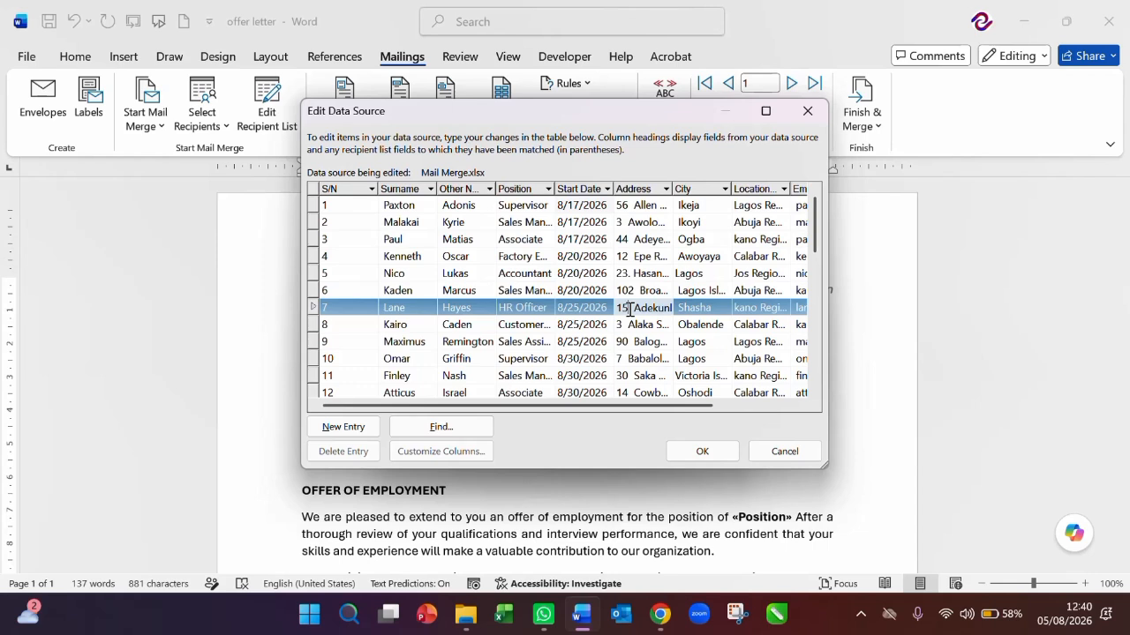
key(BackSpace)
key(BackSpace)
key(BackSpace)
text(50)
Save the data source changes to Mail Merge.xlsx and accept the updated recipient list
click(702, 452)
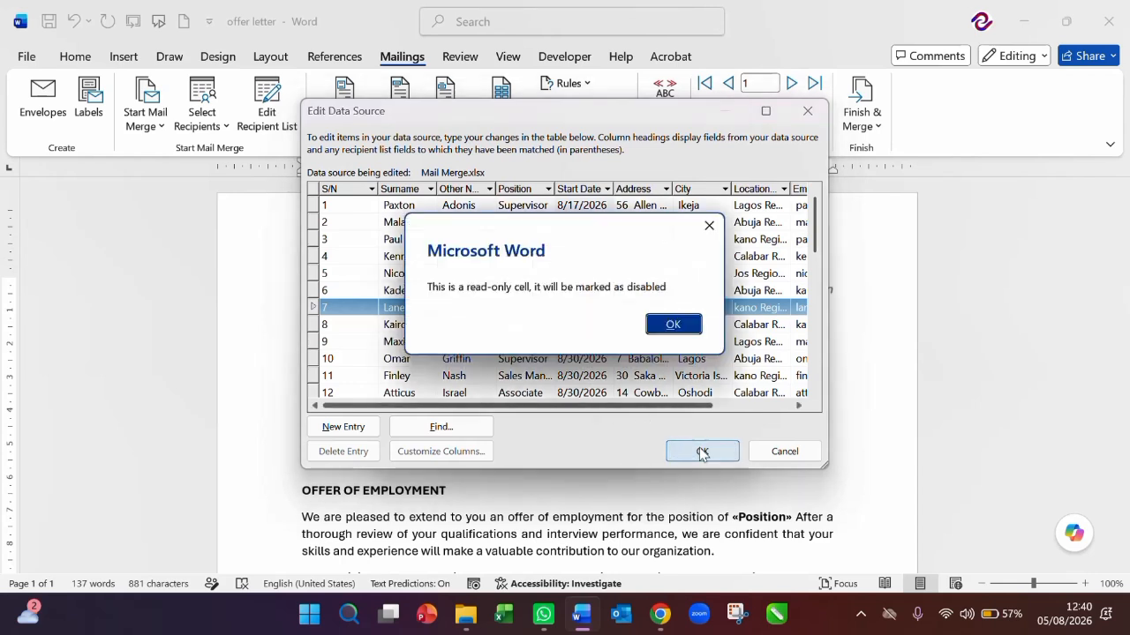
click(675, 324)
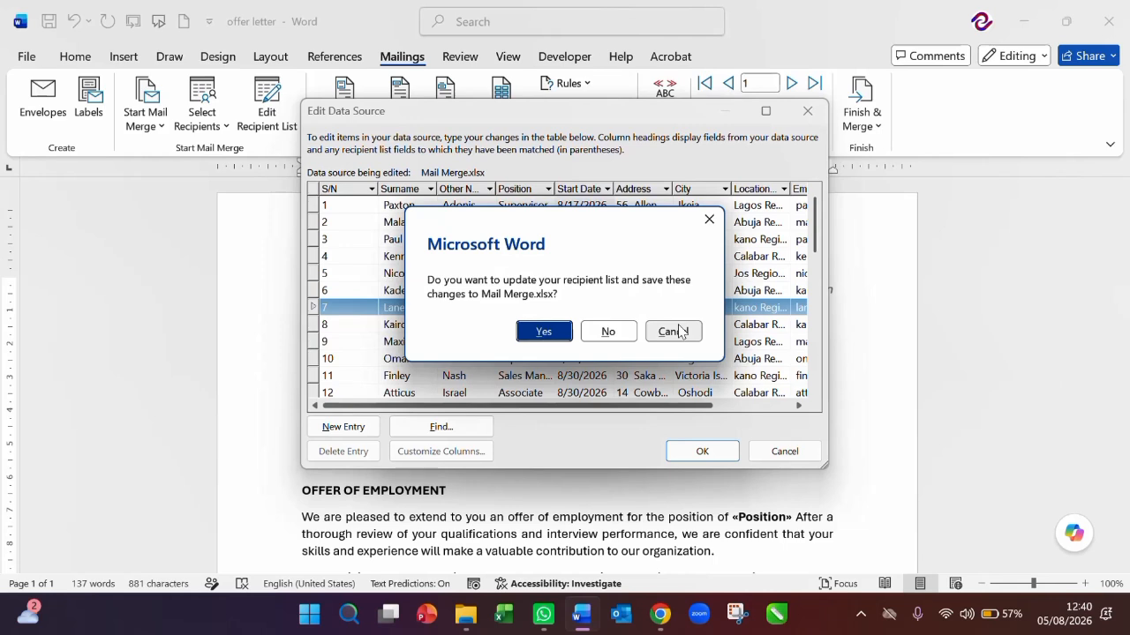
click(542, 333)
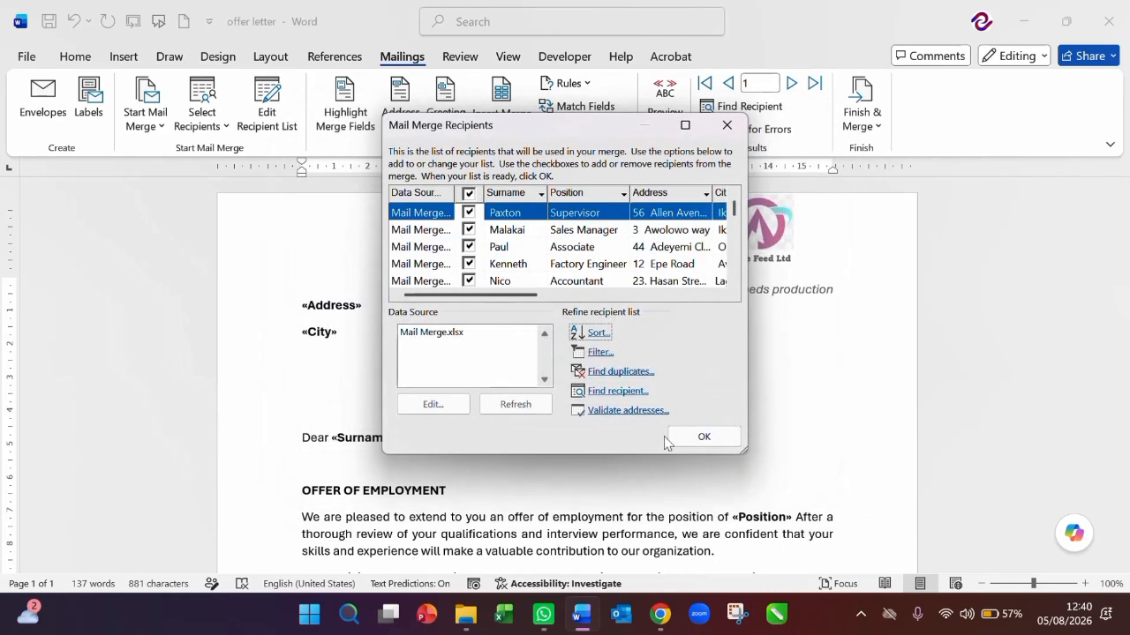
click(703, 436)
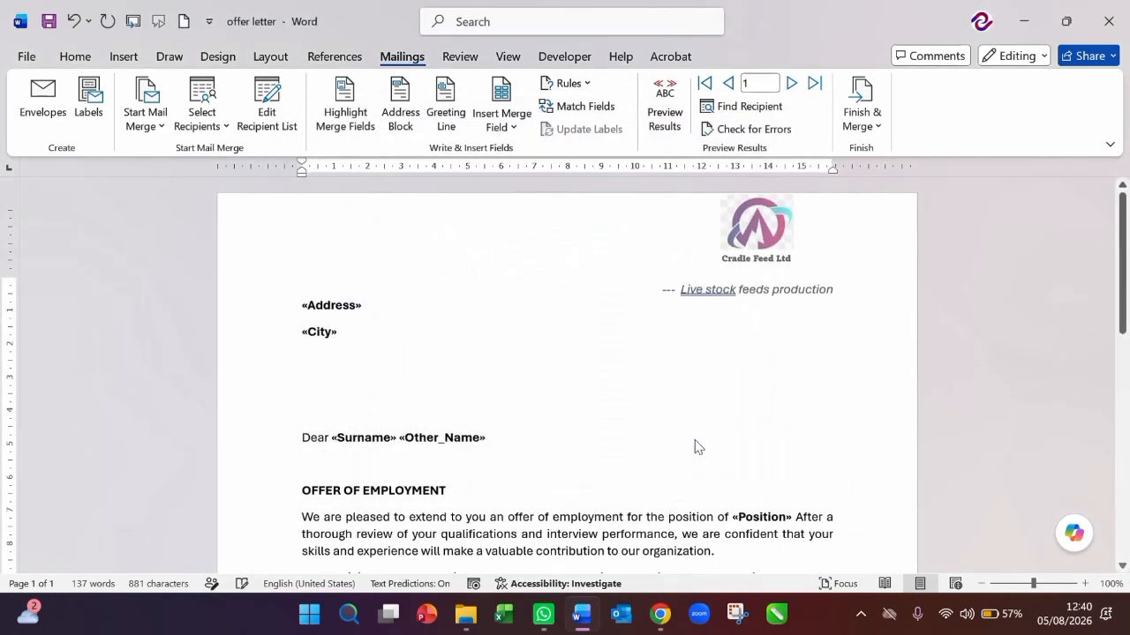
Merge records 1 to 31 from the updated list into a new document and look through the first letters
click(883, 124)
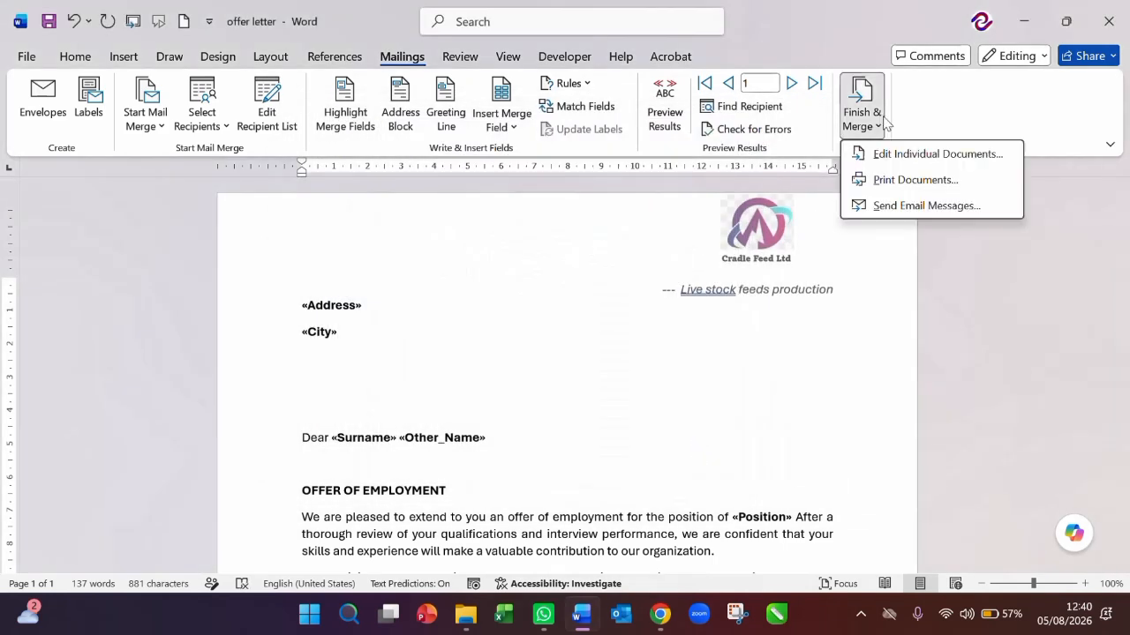
click(937, 159)
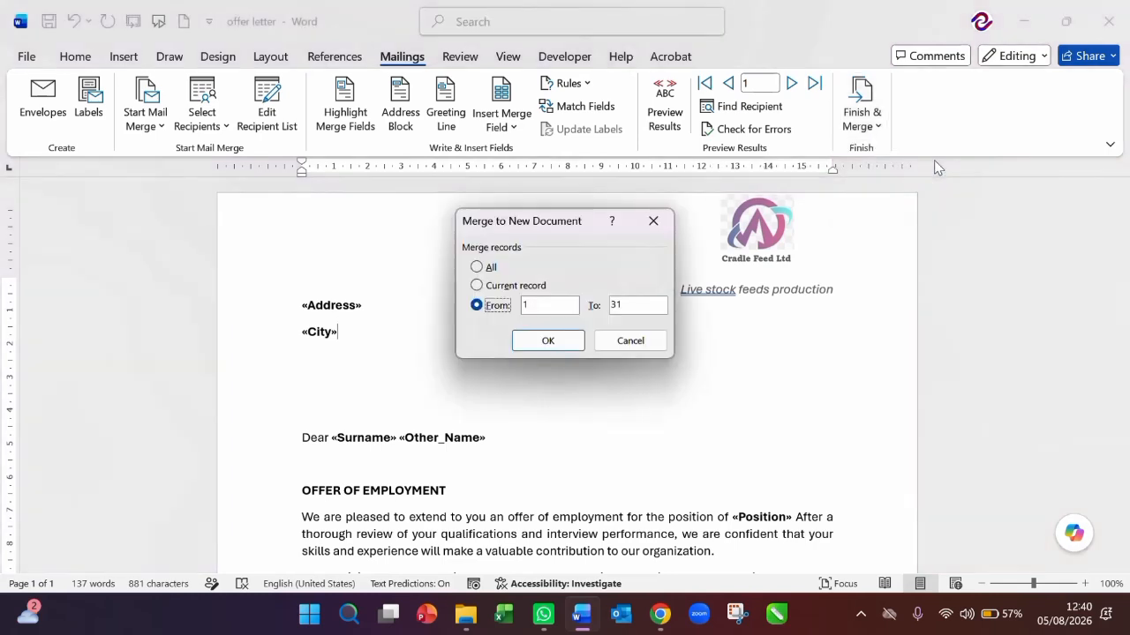
click(560, 341)
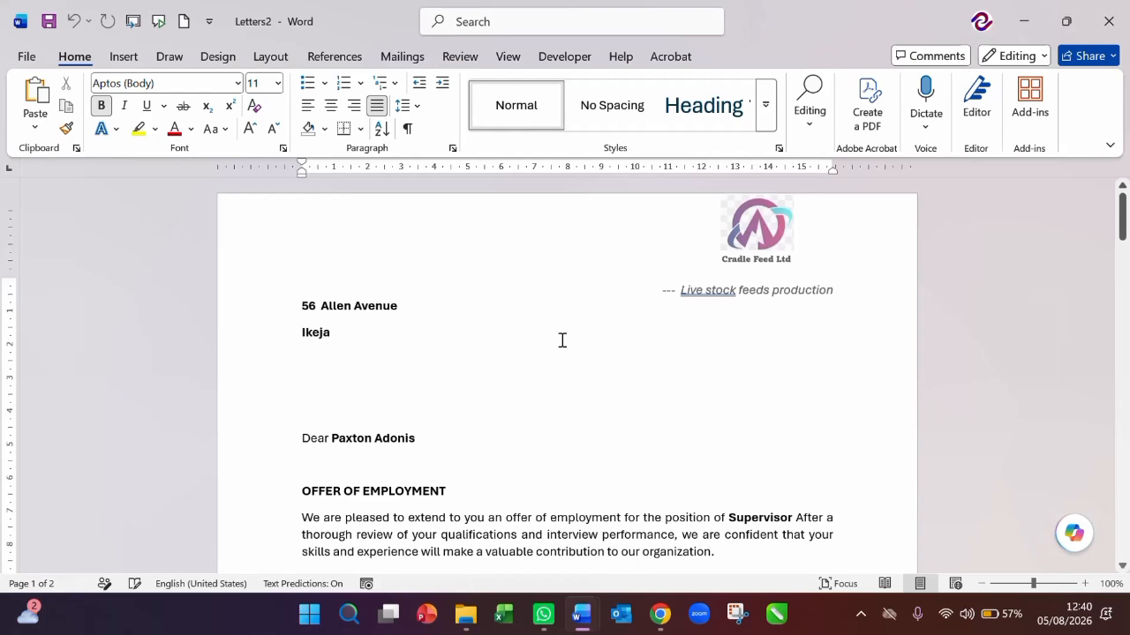
scroll(562, 341, down, 10)
scroll(562, 341, down, 10)
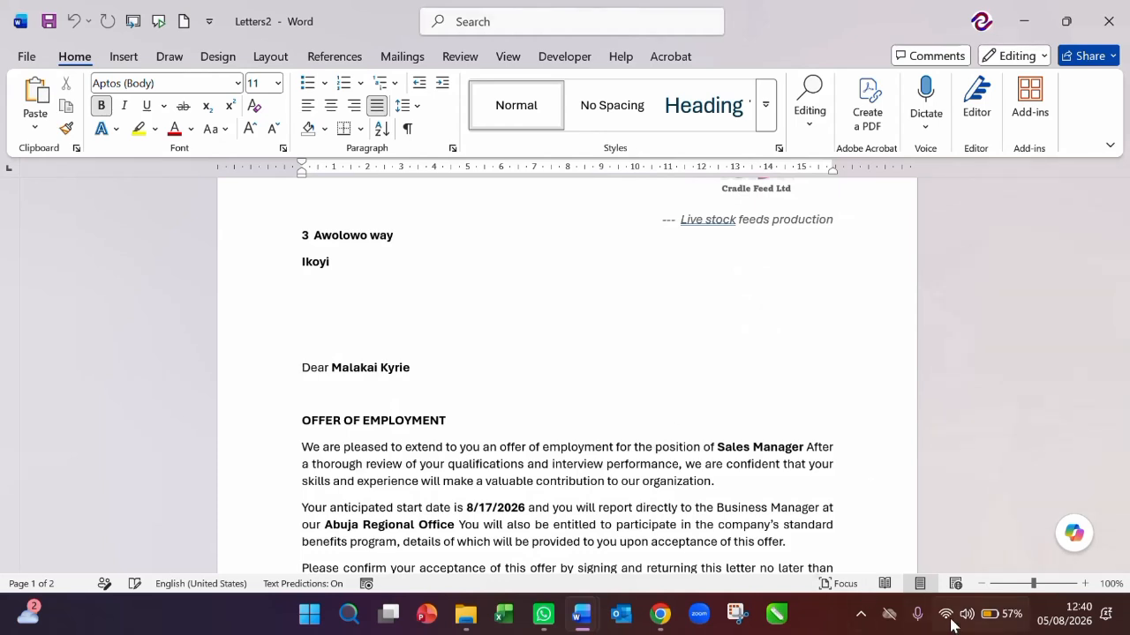
click(869, 619)
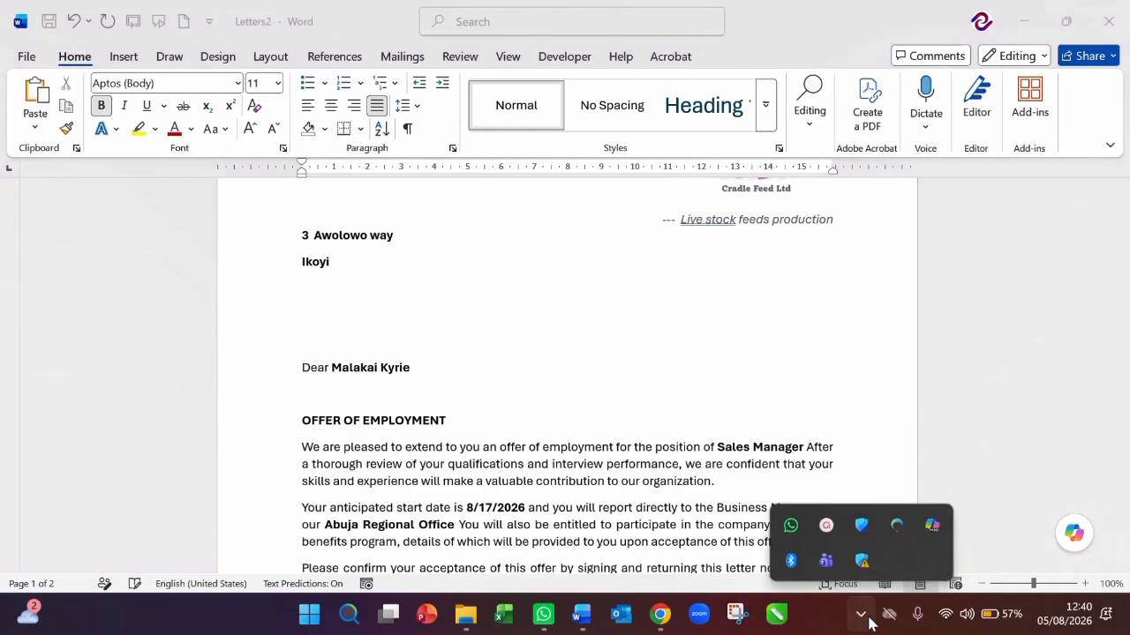